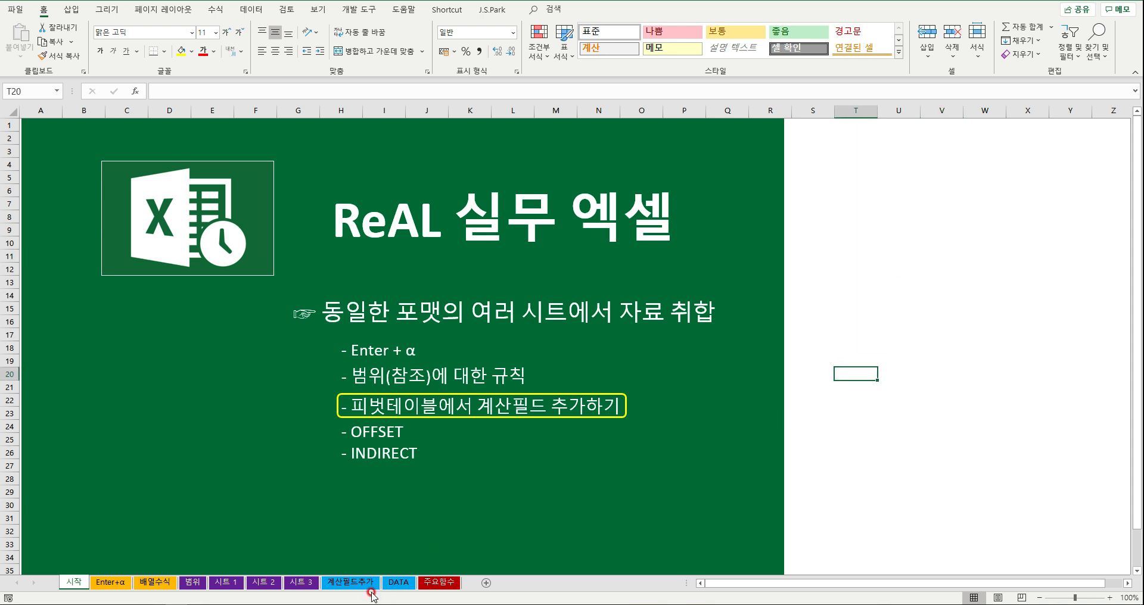
# Switch to the 계산필드추가 worksheet
pyautogui.click(337, 582)
pyautogui.click(635, 220)
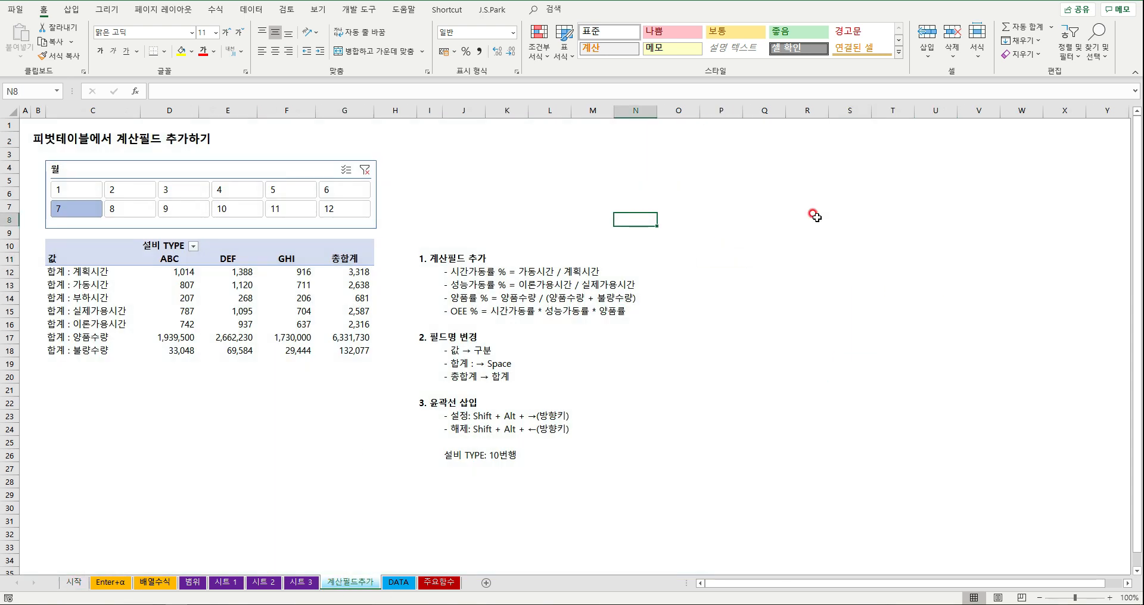
pyautogui.click(548, 184)
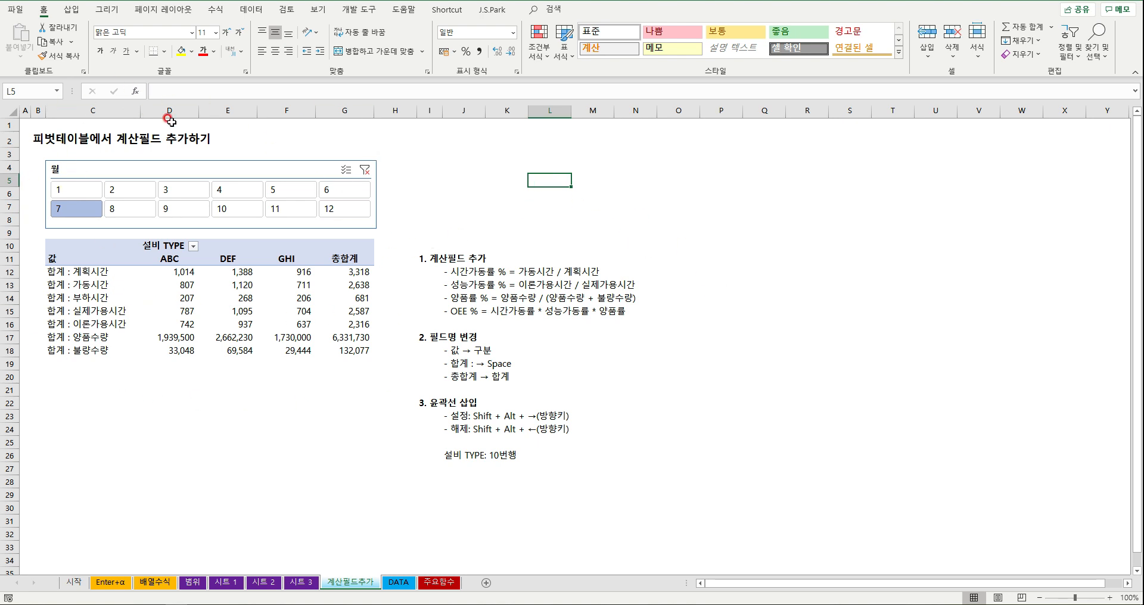
# Examine the pivot table's value fields and the formulas listed in the notes for the calculated fields
pyautogui.click(262, 418)
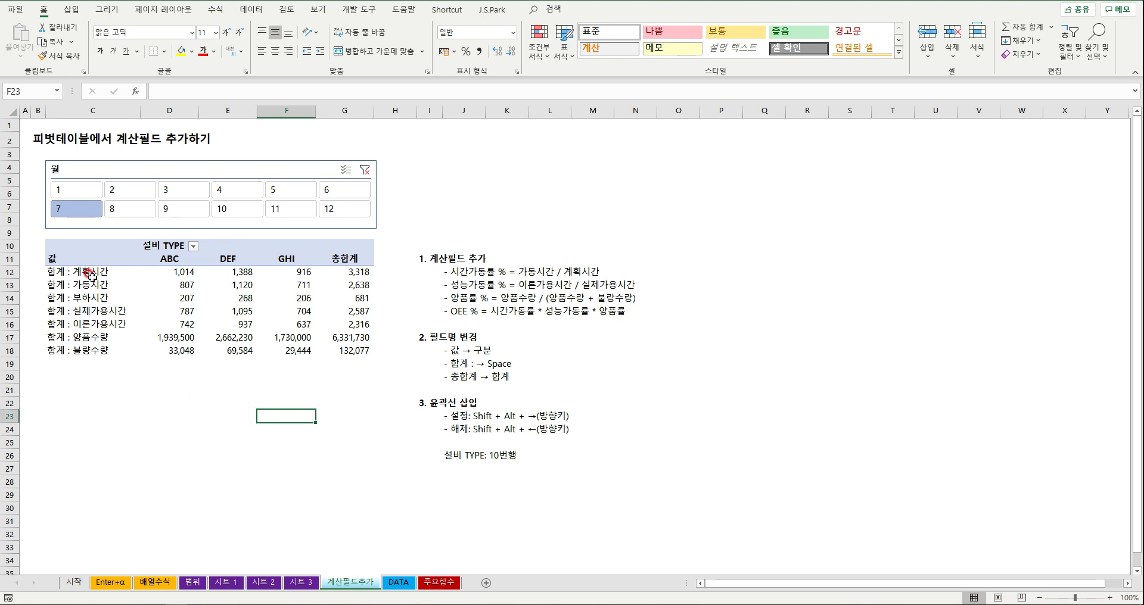
pyautogui.moveTo(89, 273); pyautogui.dragTo(97, 352)
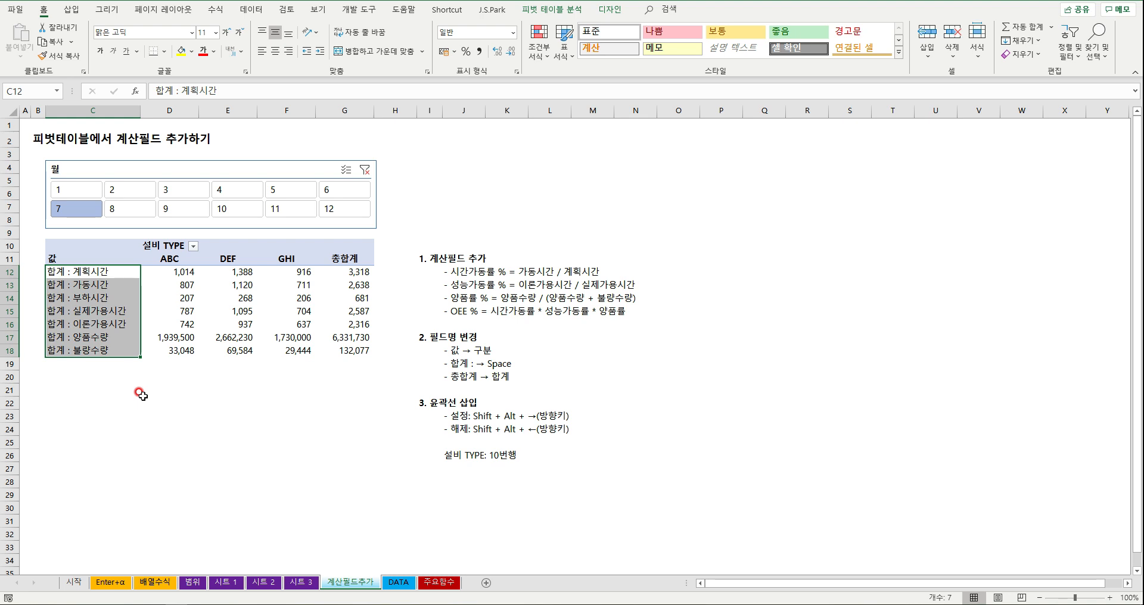
pyautogui.moveTo(458, 271); pyautogui.dragTo(465, 310)
pyautogui.click(681, 346)
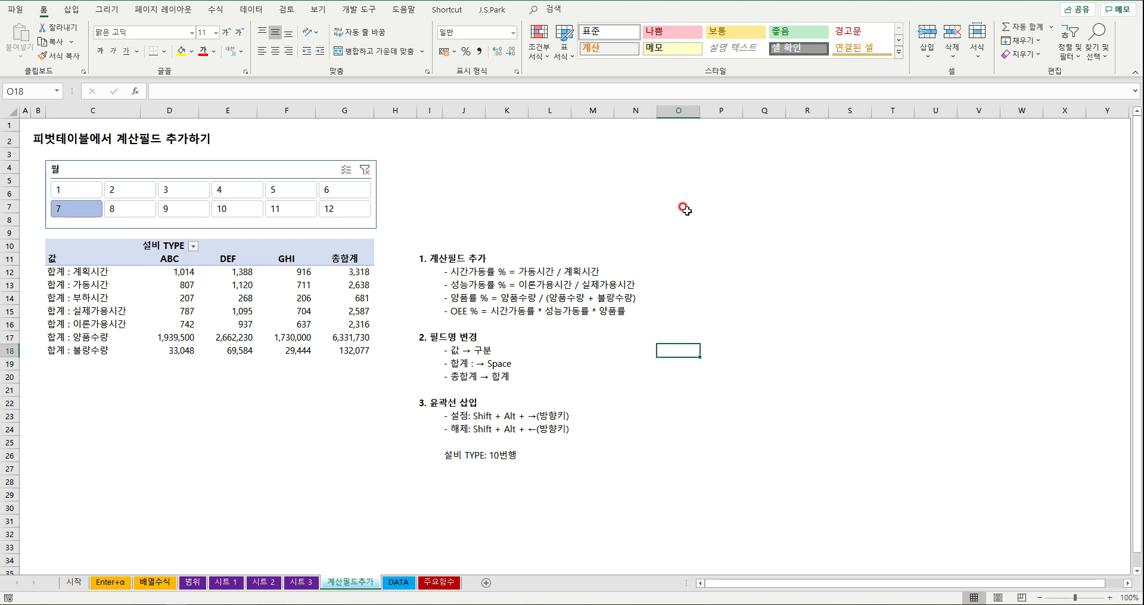
# Compare the calculated field and calculated item options offered for a pivot value cell and for the 설비 TYPE header
pyautogui.click(289, 300)
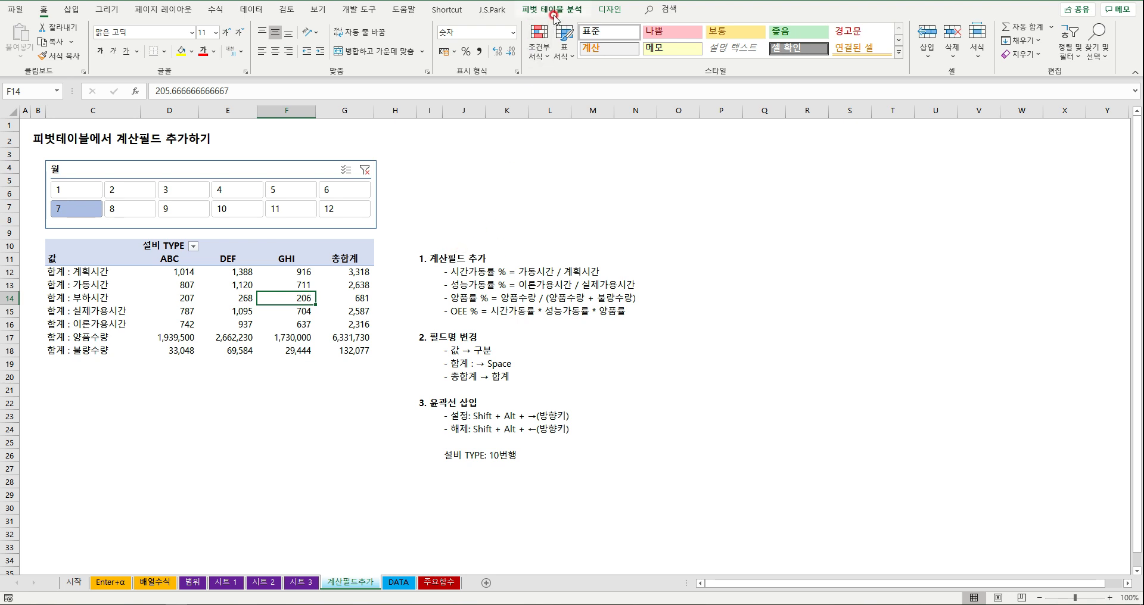
pyautogui.click(532, 205)
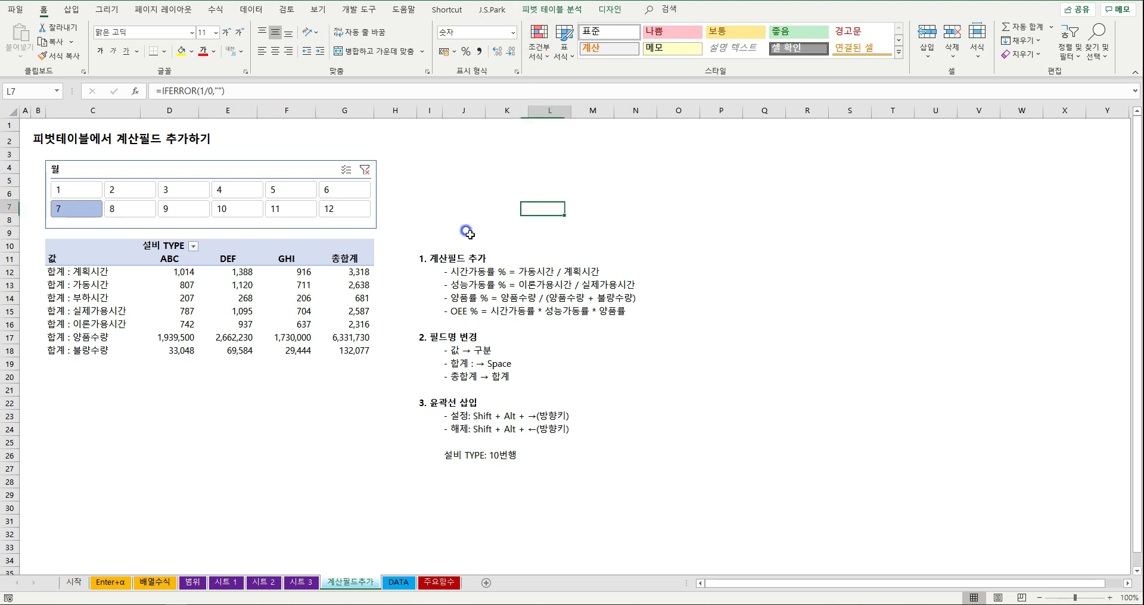
pyautogui.click(295, 286)
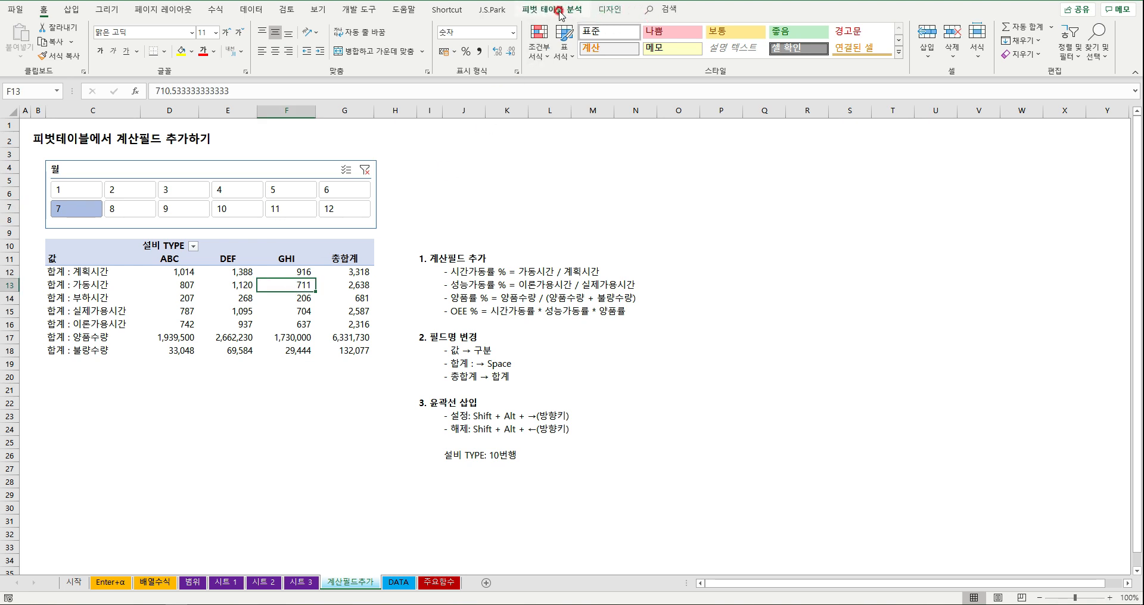
pyautogui.click(560, 11)
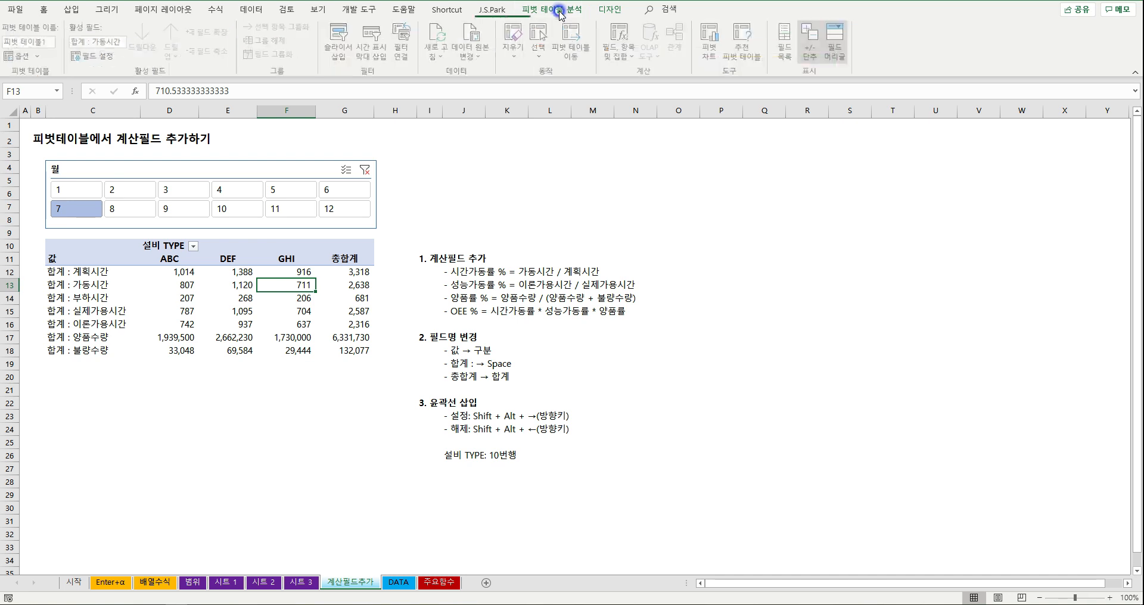
pyautogui.click(636, 62)
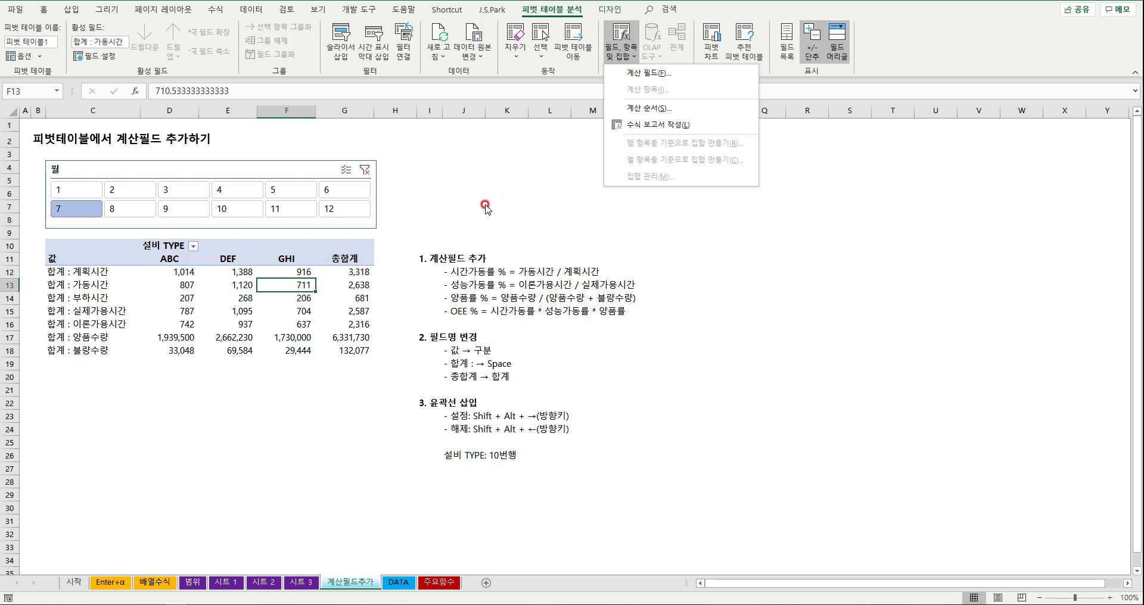
pyautogui.click(698, 299)
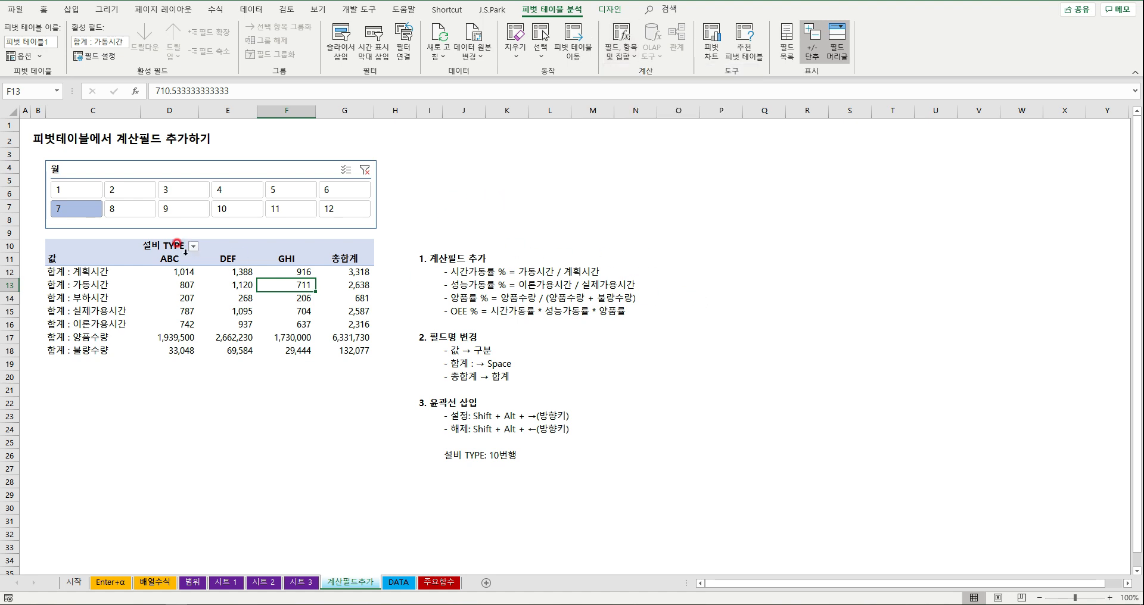
pyautogui.click(152, 245)
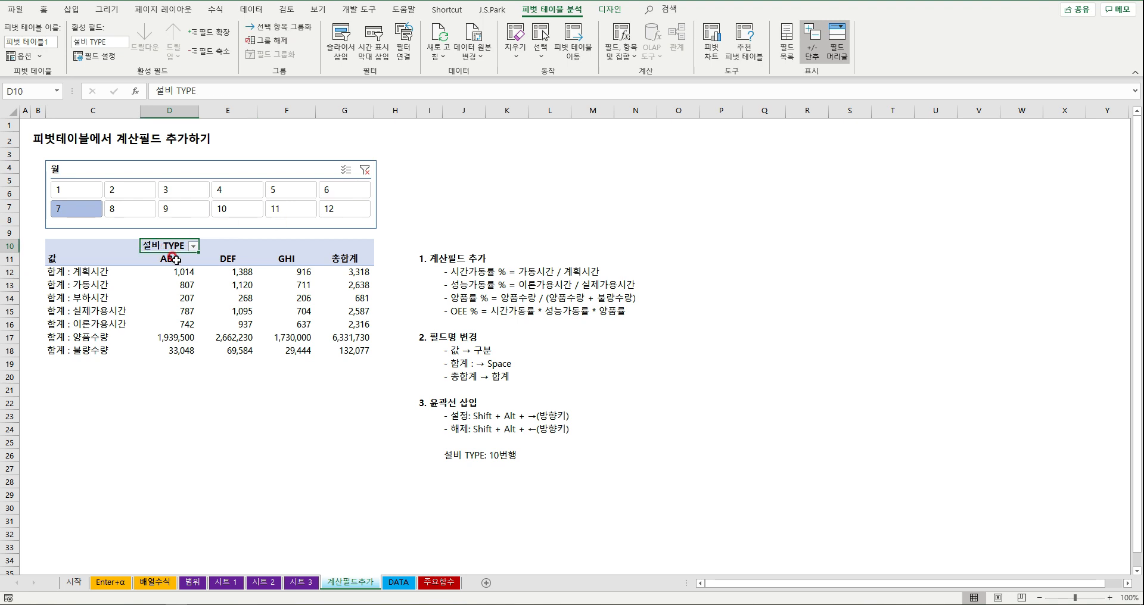
pyautogui.click(626, 58)
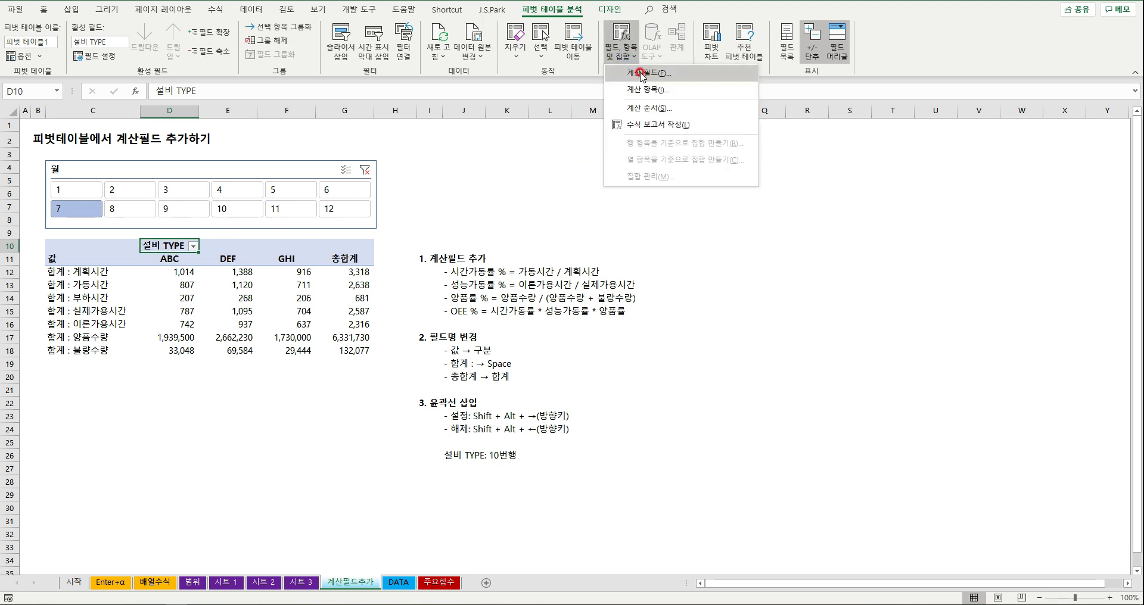
pyautogui.click(257, 288)
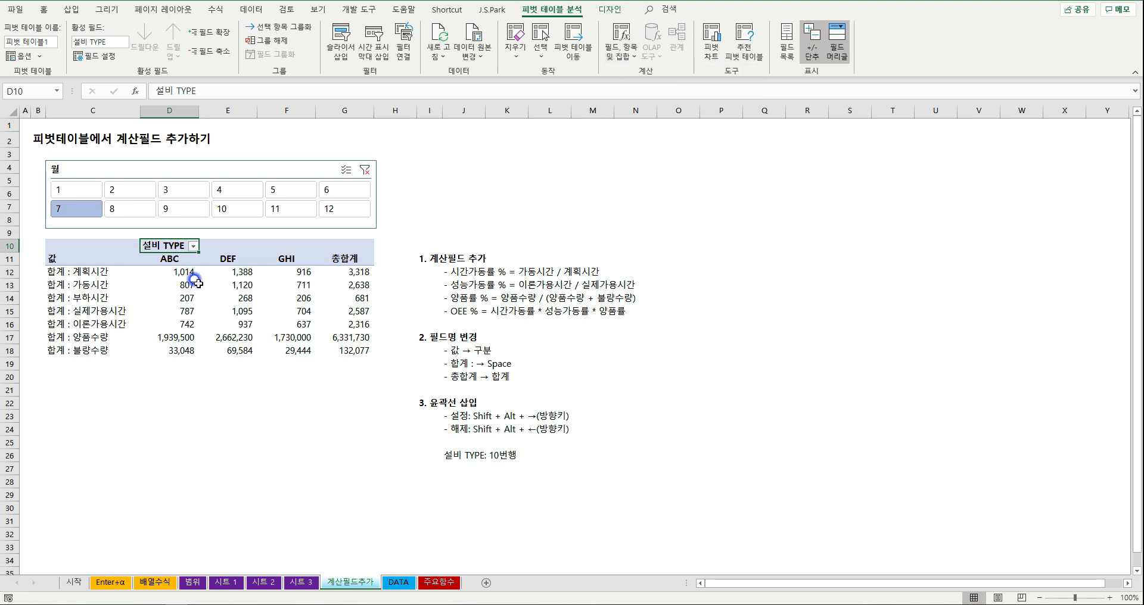
# Start inserting a calculated field from the pivot table's ABC header and name it 시간가동률 %
pyautogui.click(173, 258)
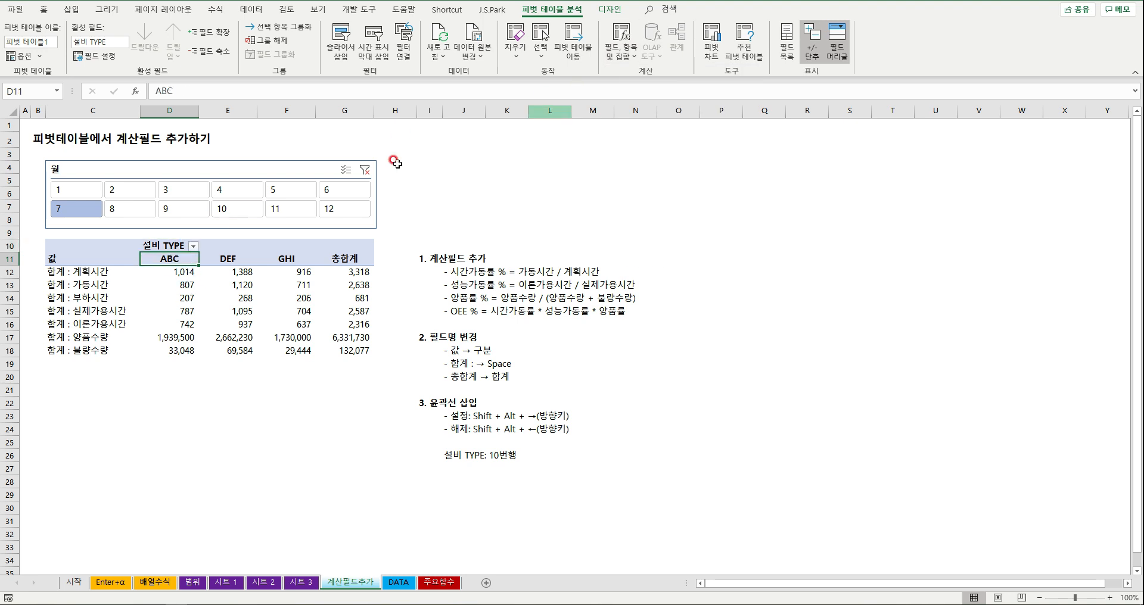
pyautogui.click(622, 53)
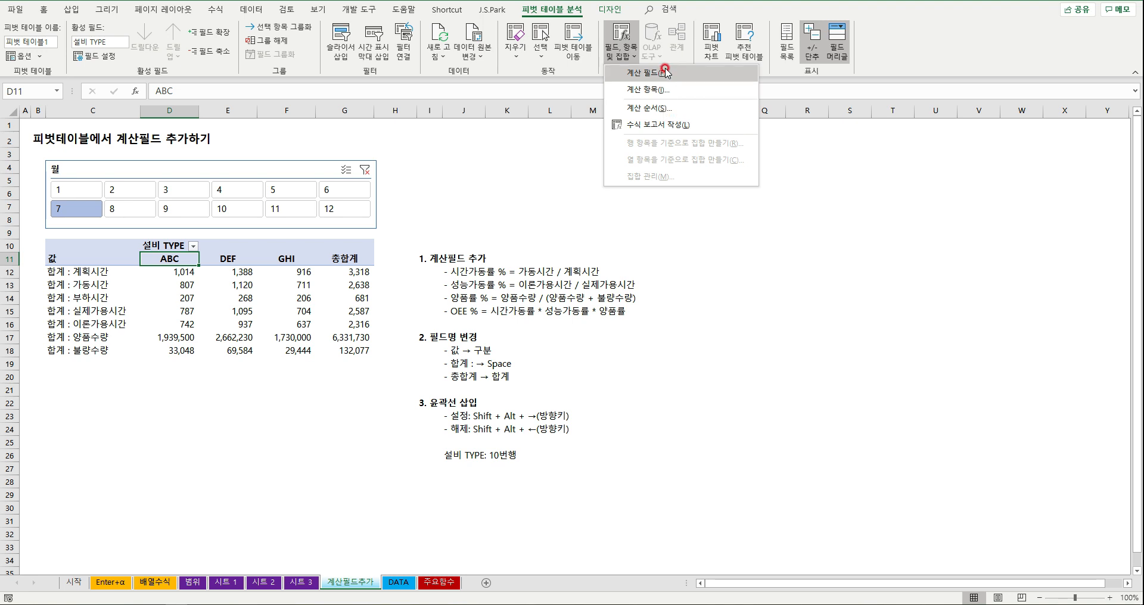
pyautogui.click(665, 73)
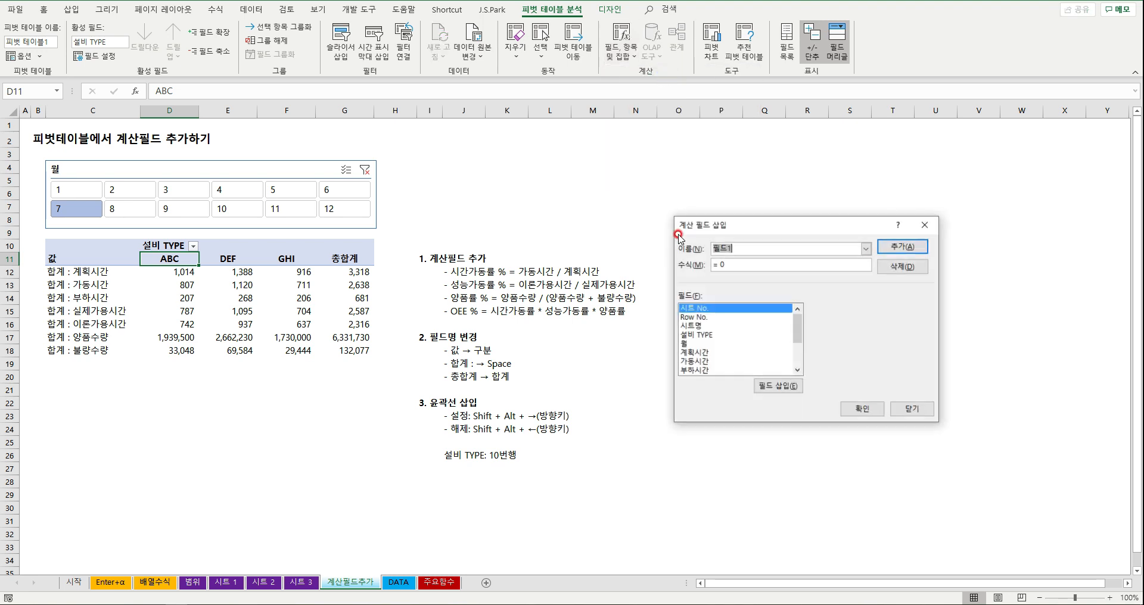
pyautogui.moveTo(730, 227); pyautogui.dragTo(723, 174)
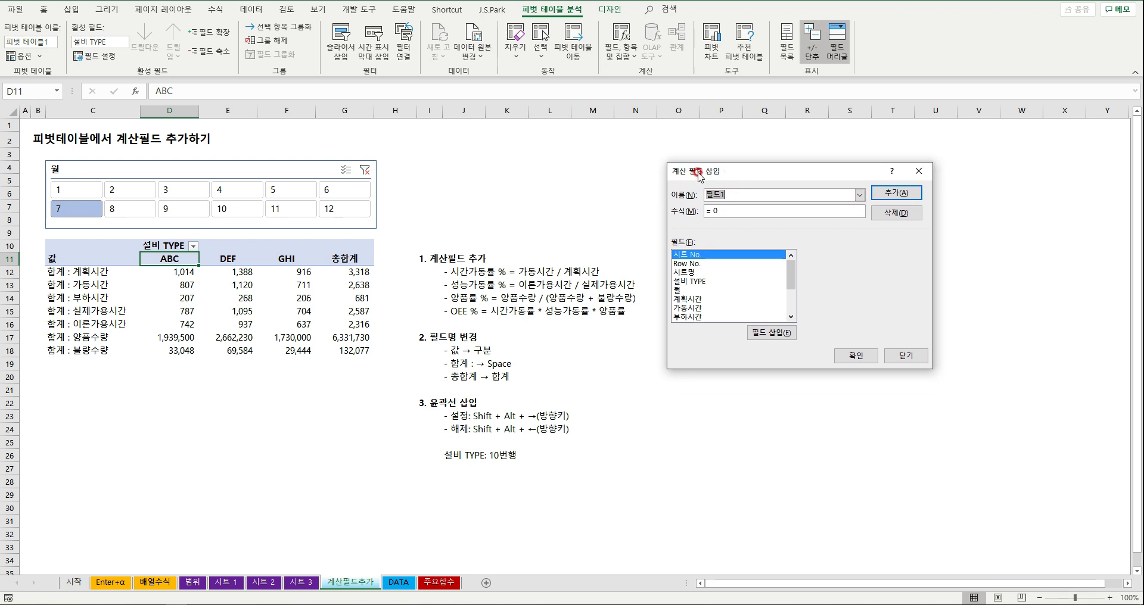
pyautogui.click(755, 331)
pyautogui.write('시간갇')
pyautogui.write('동률 %')
# Set the formula of 시간가동률 % to 가동시간 / 계획시간 and add the field
pyautogui.press('BackSpace')
pyautogui.click(745, 194)
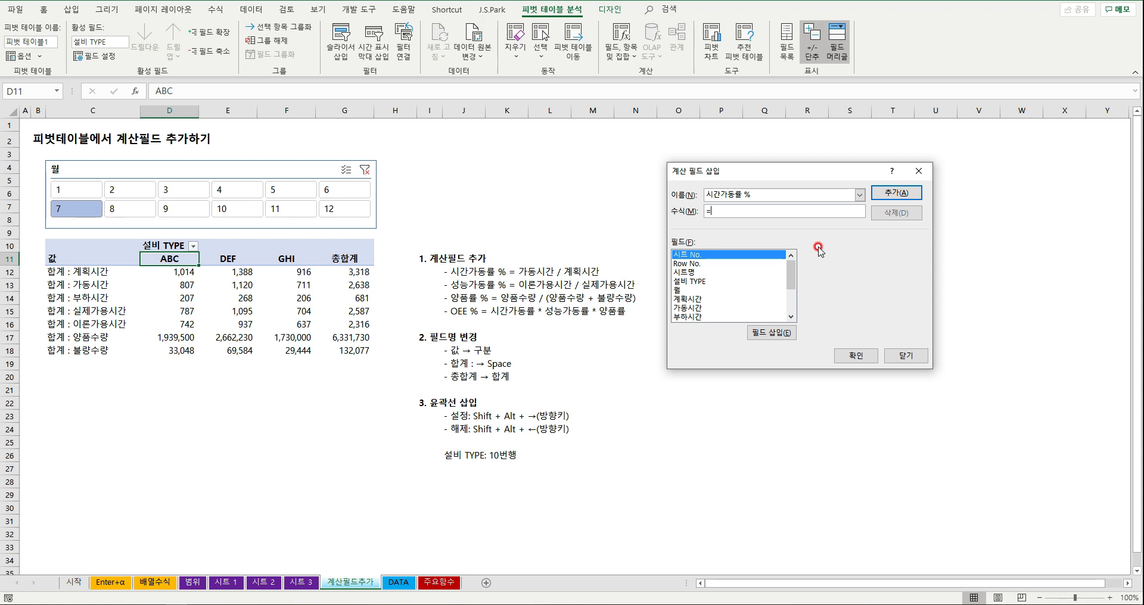
pyautogui.doubleClick(702, 308)
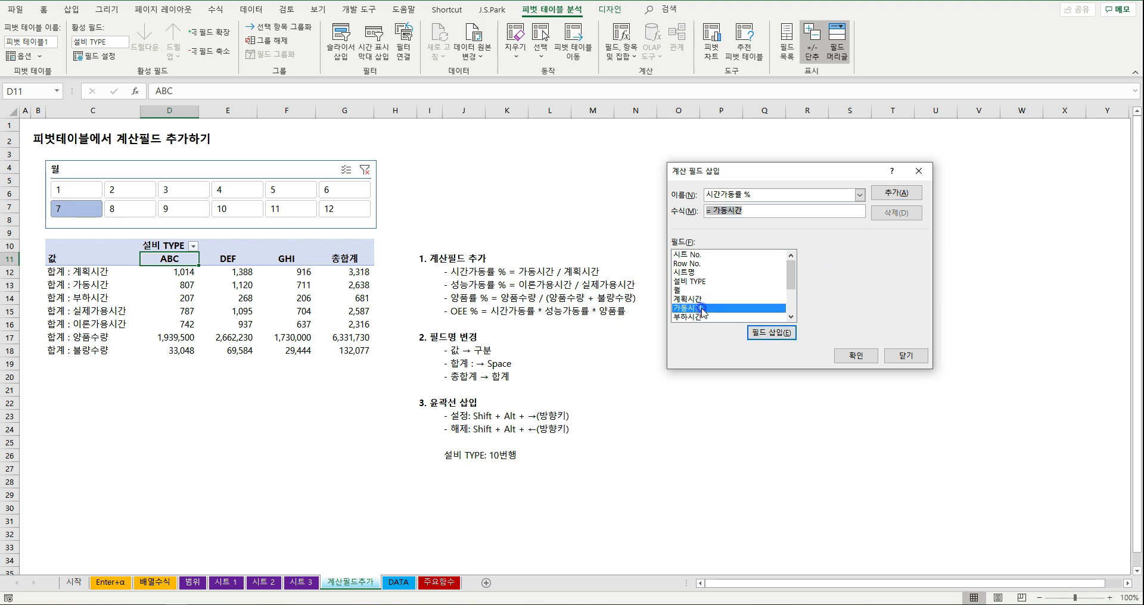
pyautogui.write('/')
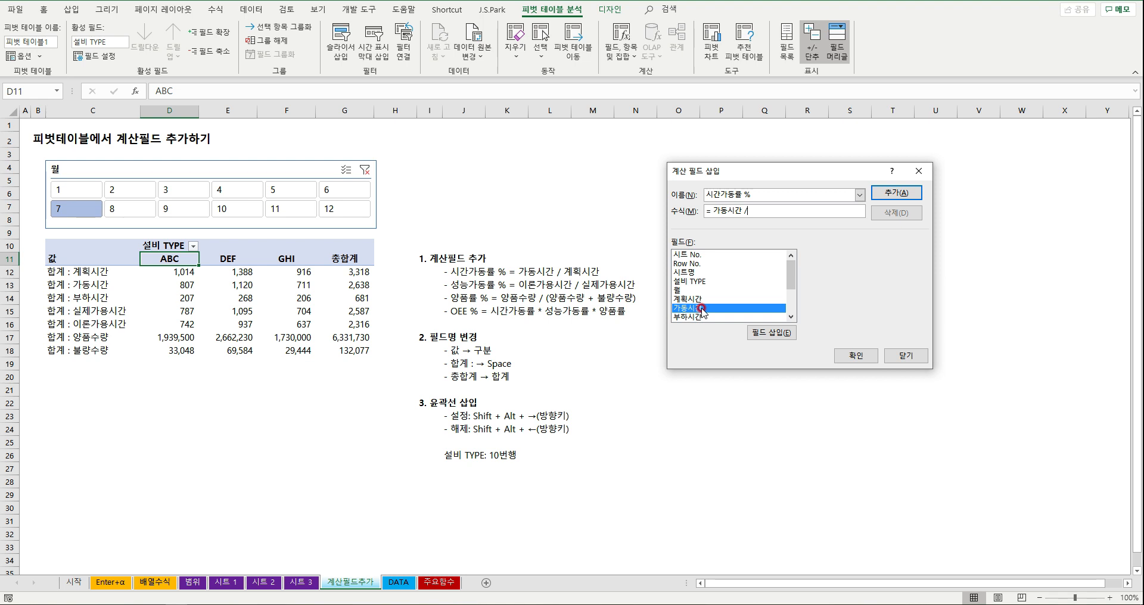
pyautogui.doubleClick(697, 299)
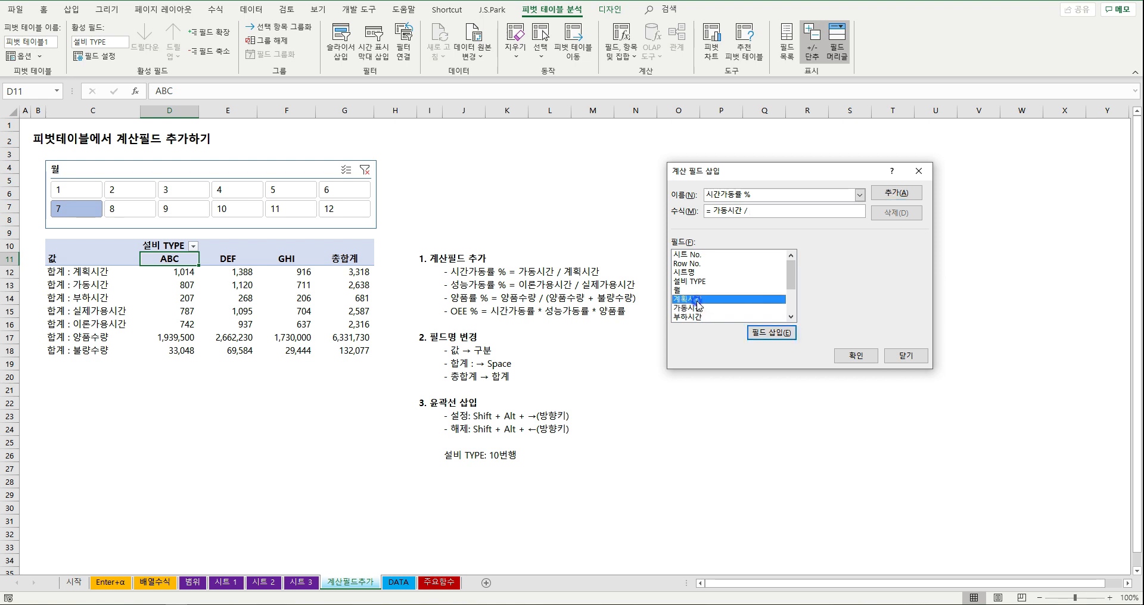
pyautogui.click(891, 194)
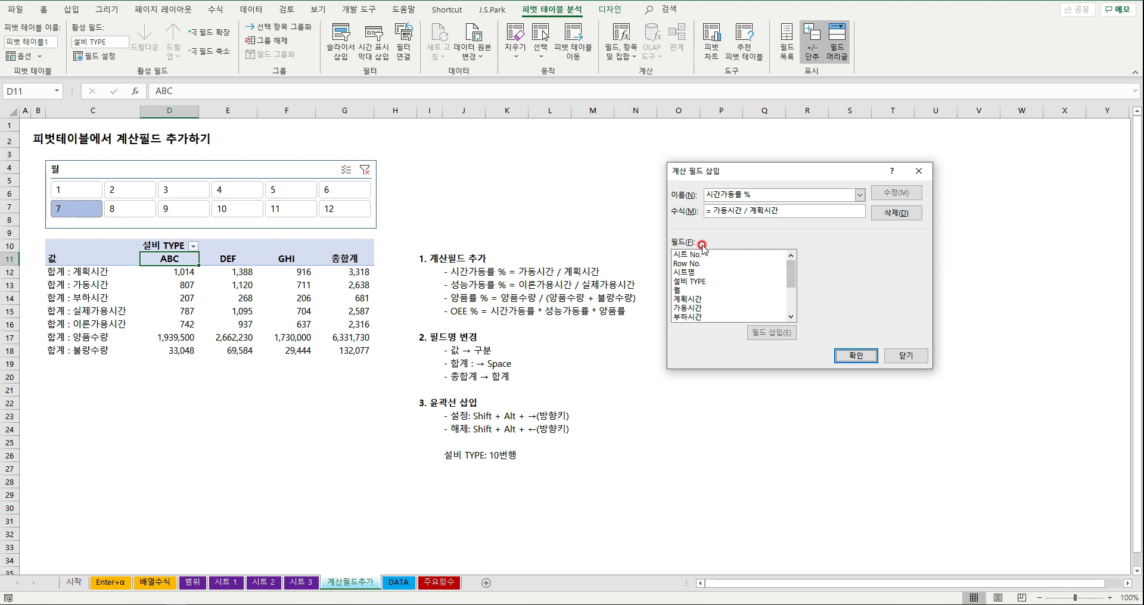
# Find 시간가동률 % in the field list and enter 성능가동률 % as the name of a second calculated field
pyautogui.moveTo(797, 283); pyautogui.dragTo(796, 313)
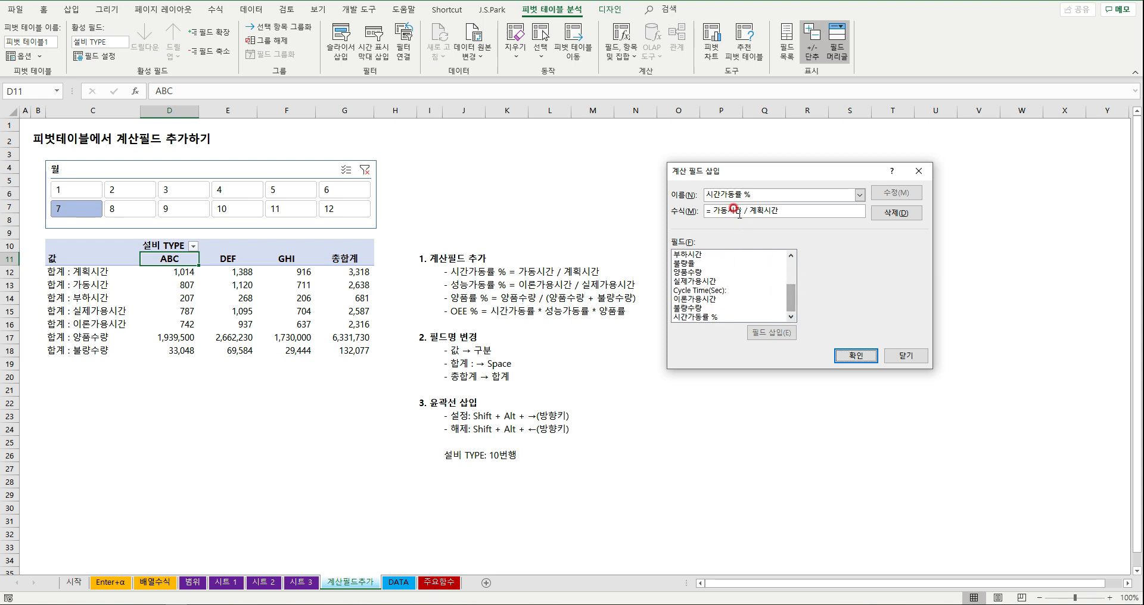
pyautogui.click(693, 317)
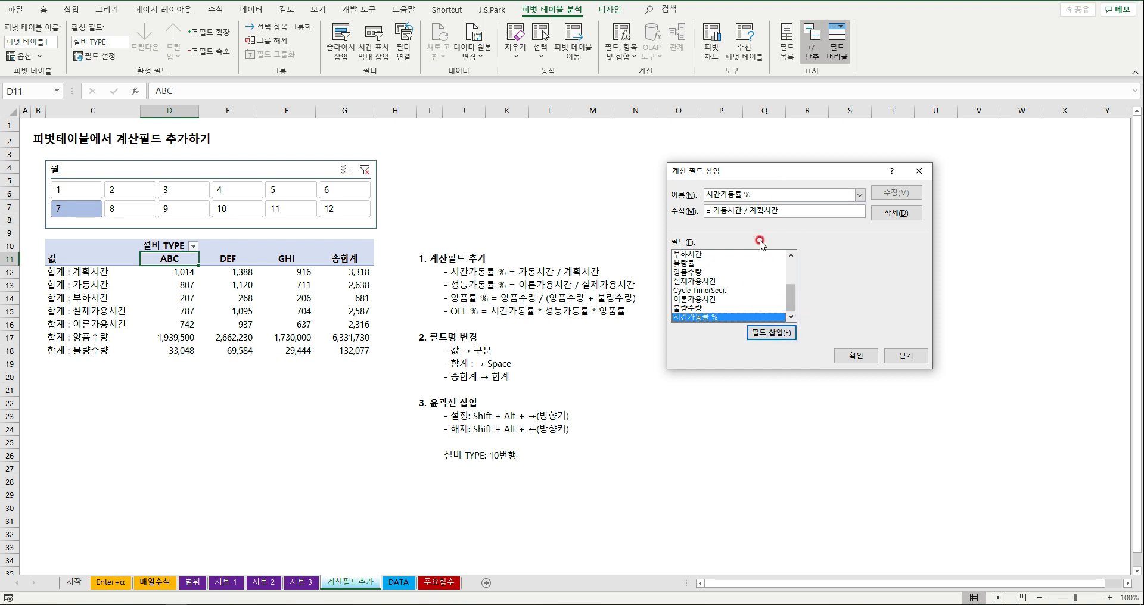
pyautogui.press('BackSpace')
pyautogui.press('BackSpace')
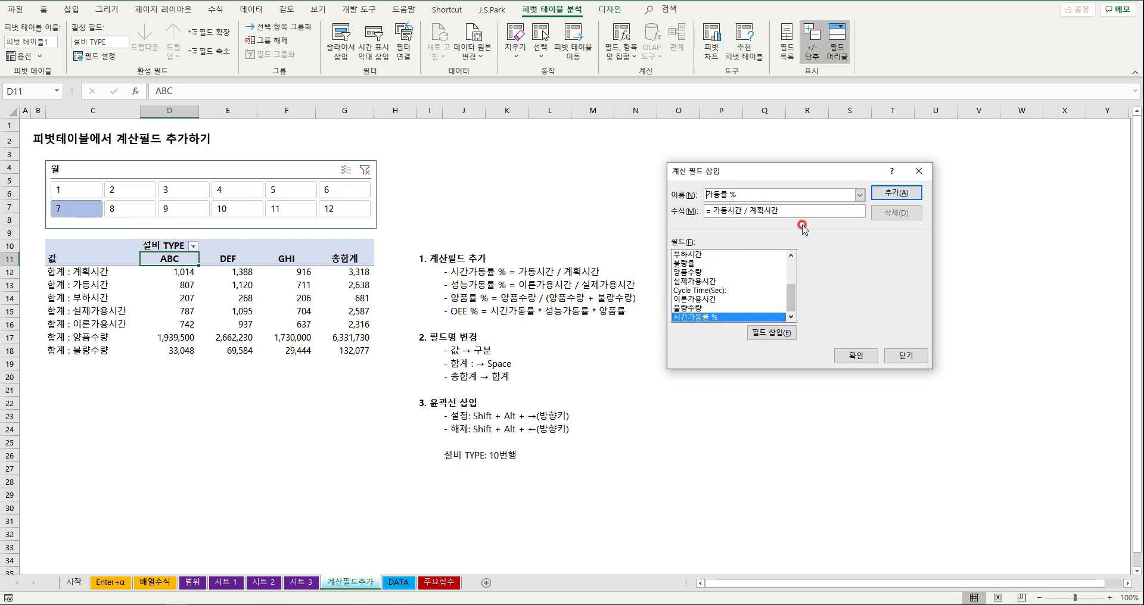
pyautogui.write('성능')
# Replace the formula with 이론가용시간 / 실제가용시간 and add the 성능가동률 % field
pyautogui.moveTo(742, 211); pyautogui.dragTo(713, 211)
pyautogui.moveTo(785, 211); pyautogui.dragTo(713, 211)
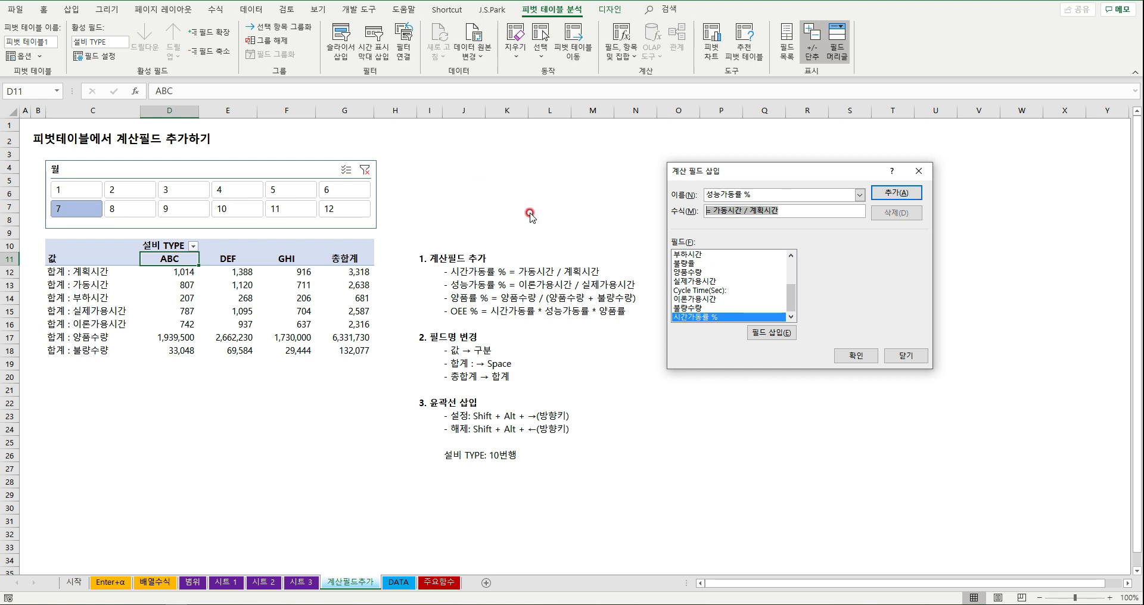
pyautogui.press('Delete')
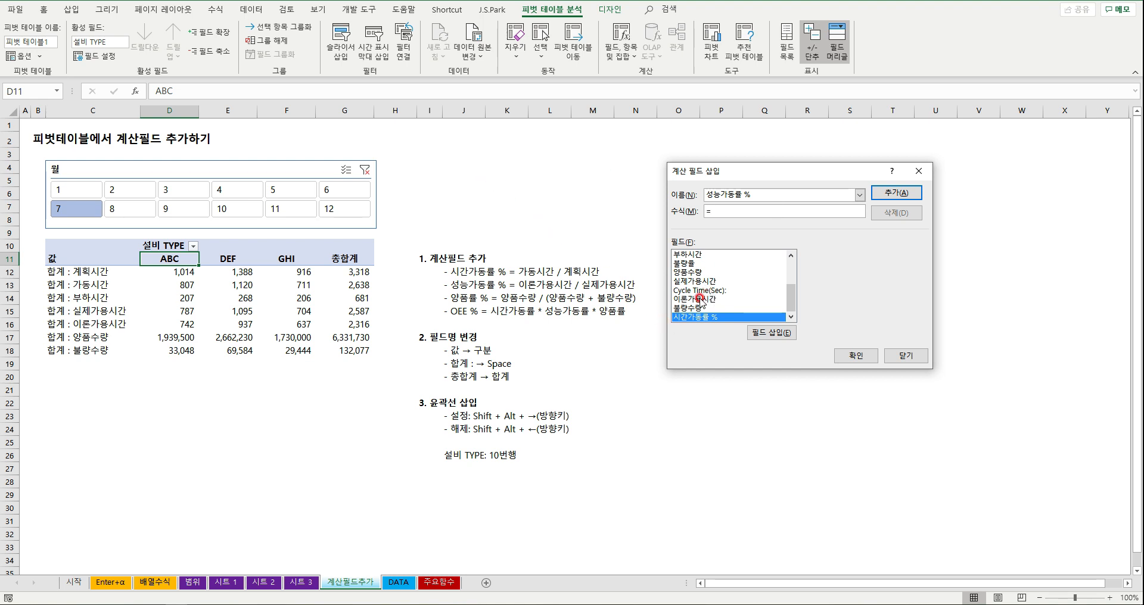
pyautogui.doubleClick(699, 299)
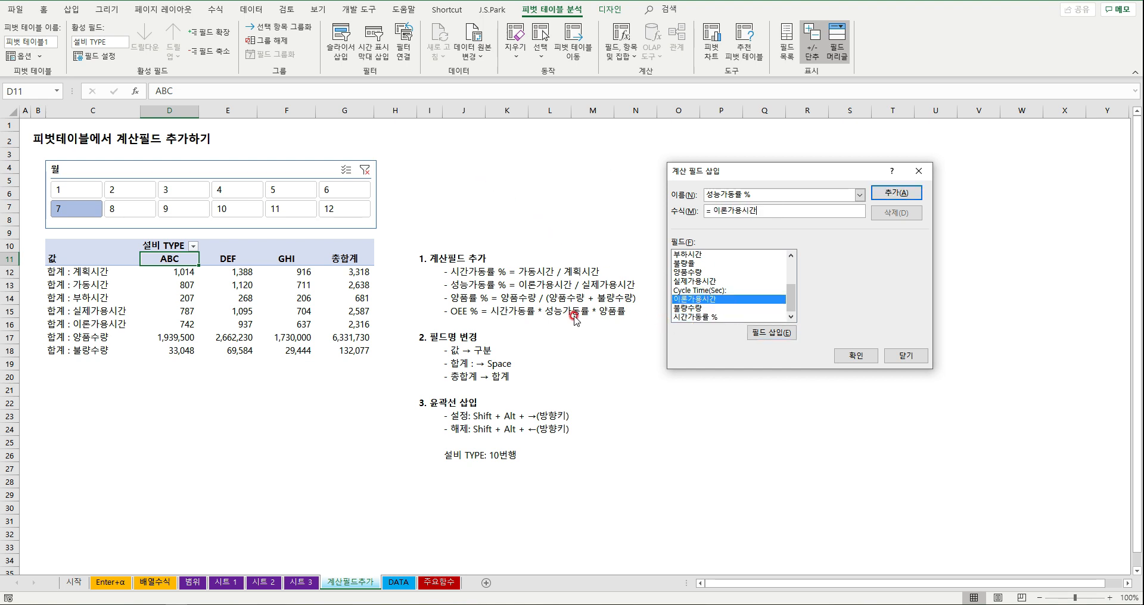
pyautogui.write('/')
pyautogui.doubleClick(713, 282)
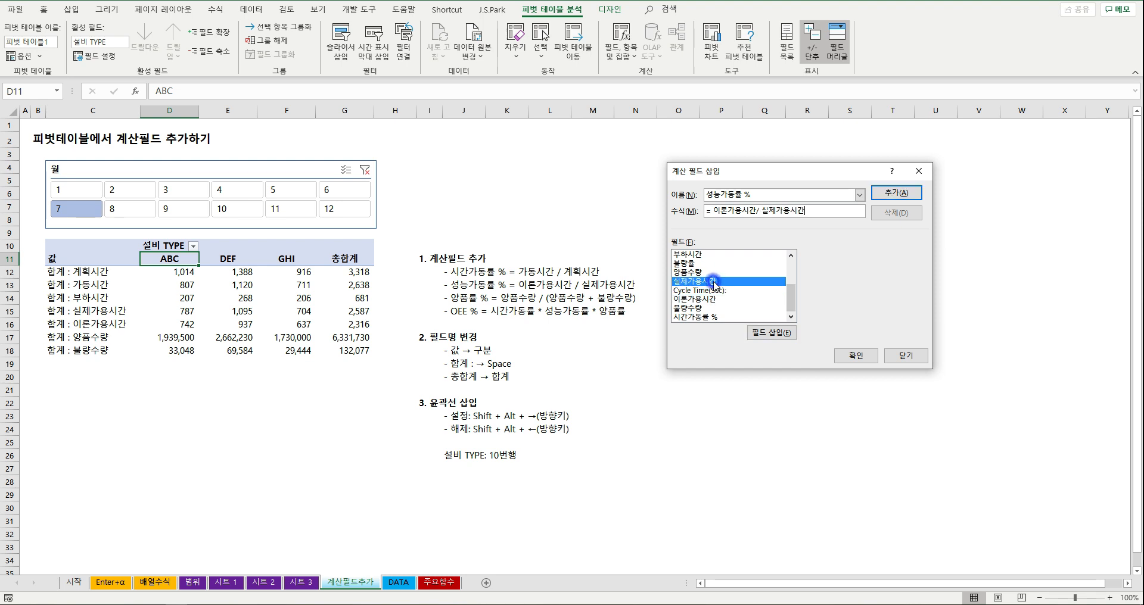
pyautogui.click(904, 195)
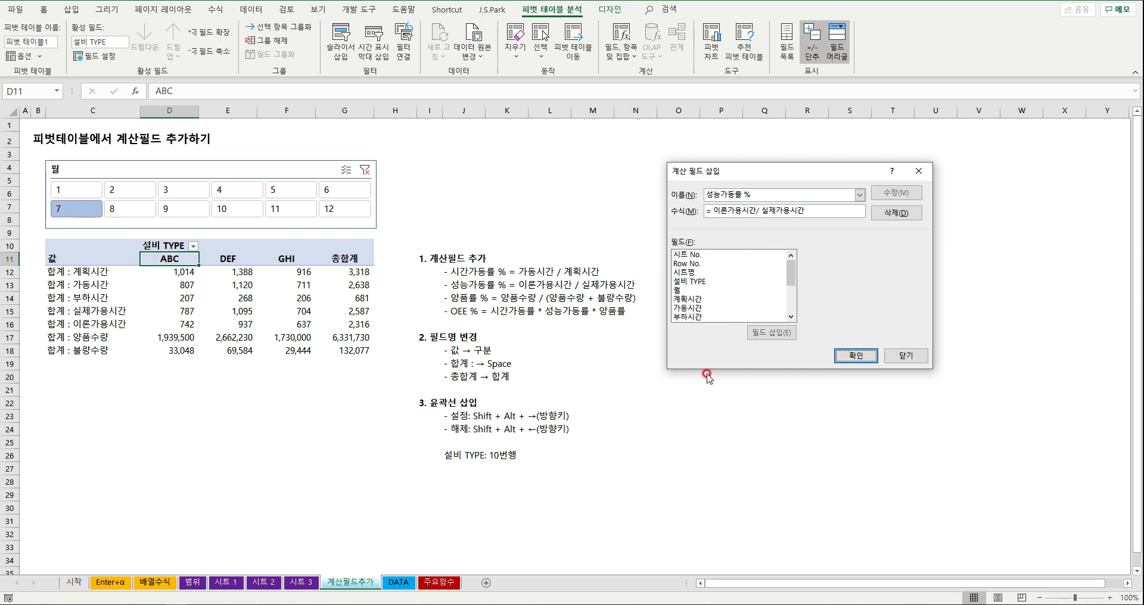
# Check the end of the field list and enter 양품률 % as the name of a third calculated field
pyautogui.moveTo(791, 275); pyautogui.dragTo(793, 316)
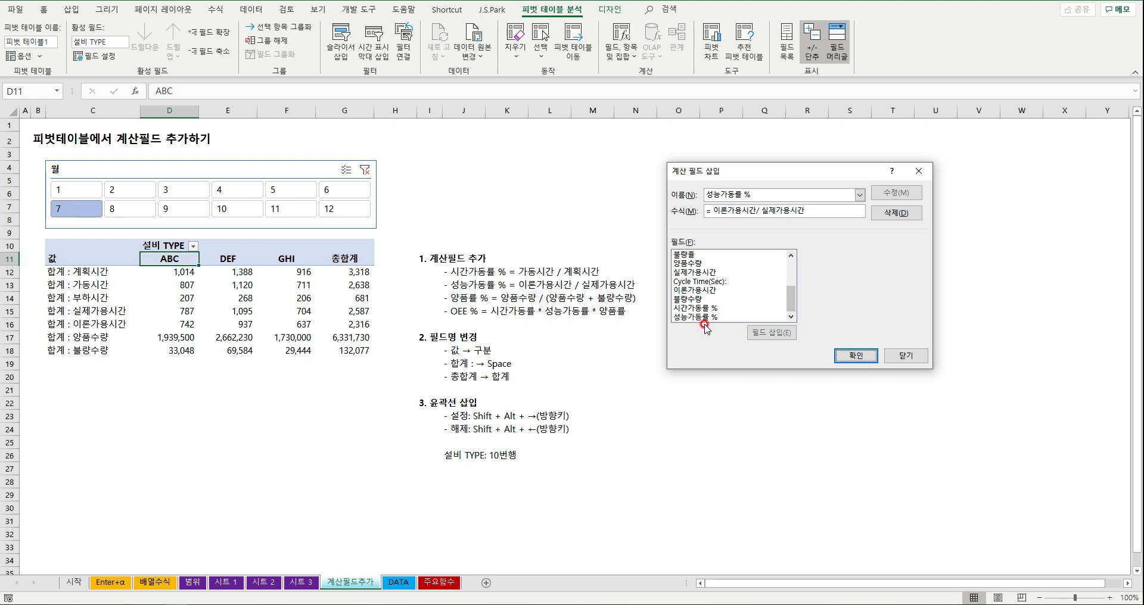
pyautogui.doubleClick(722, 195)
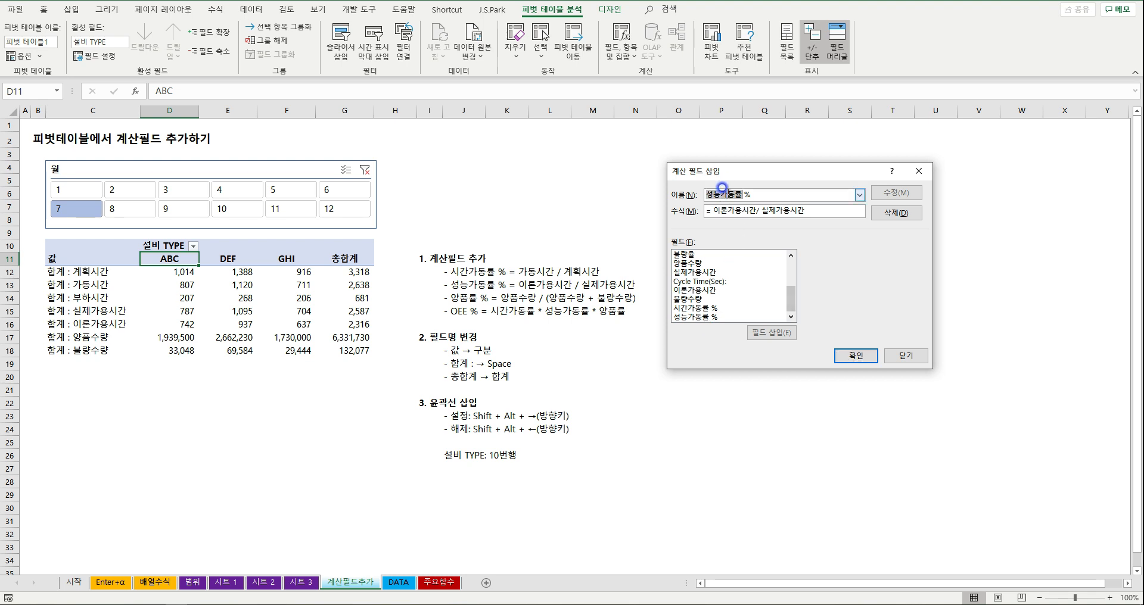
pyautogui.write('양')
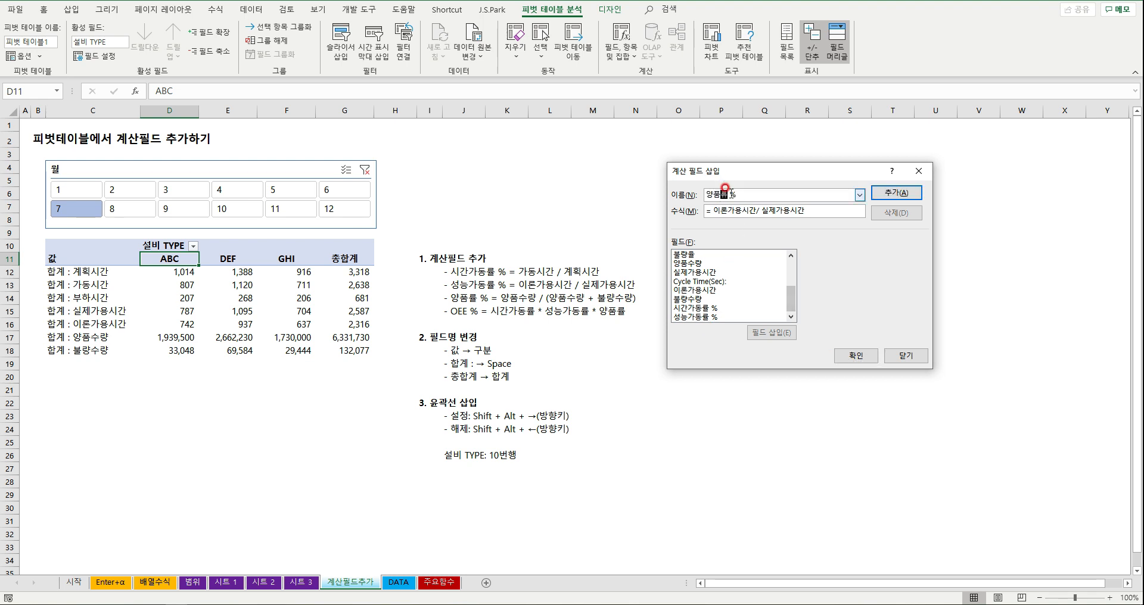
pyautogui.write('품률')
pyautogui.press('Tab')
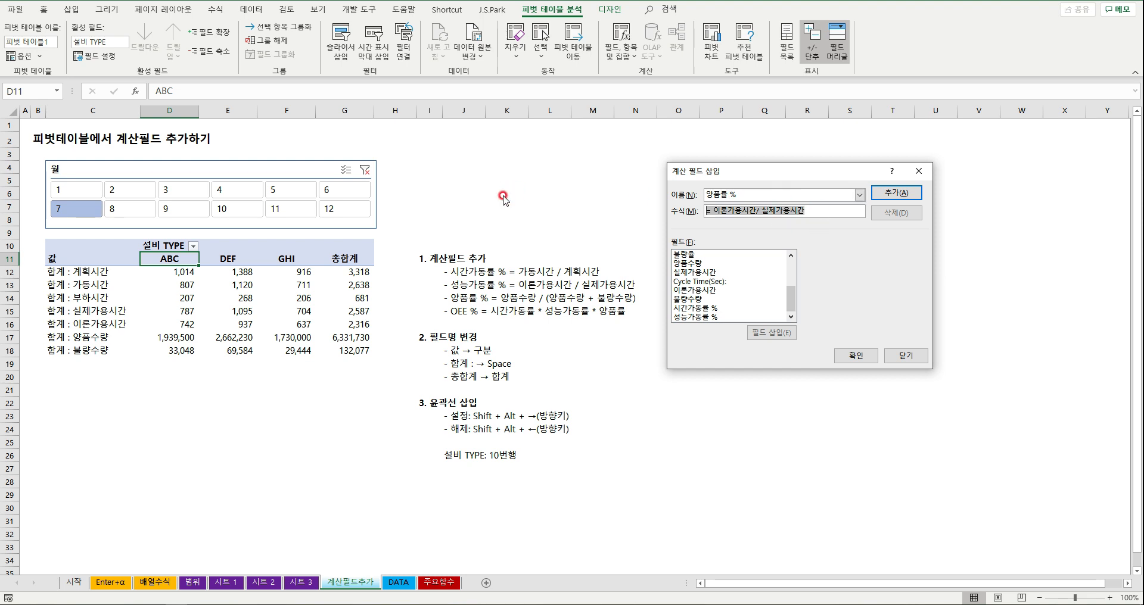
# Set the formula of 양품률 % to 양품수량 / (양품수량 + 불량수량) and add the field
pyautogui.write('=')
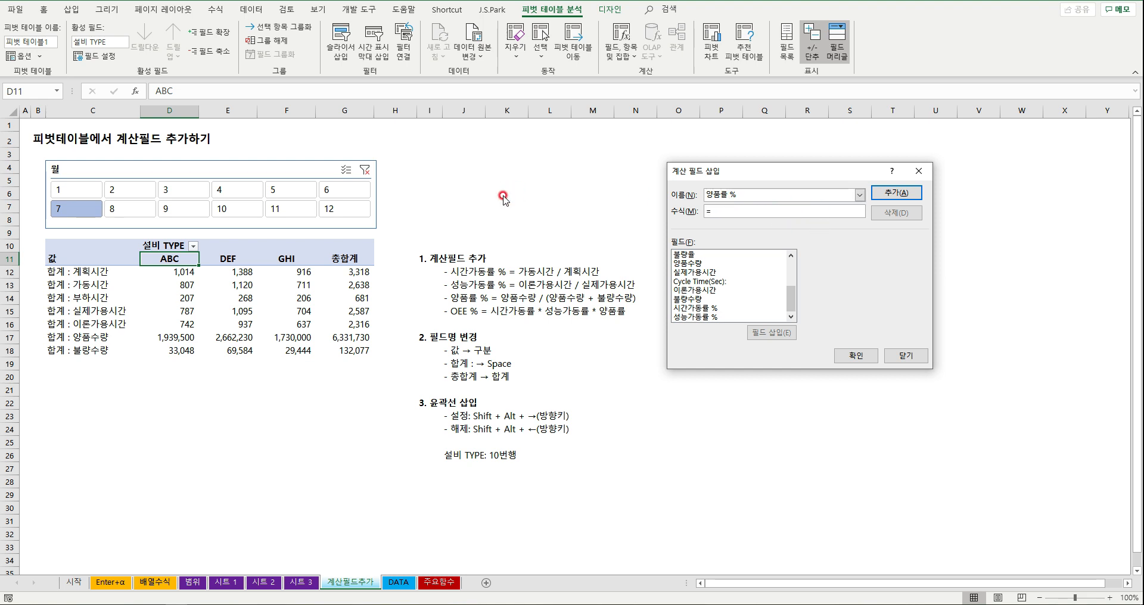
pyautogui.doubleClick(704, 263)
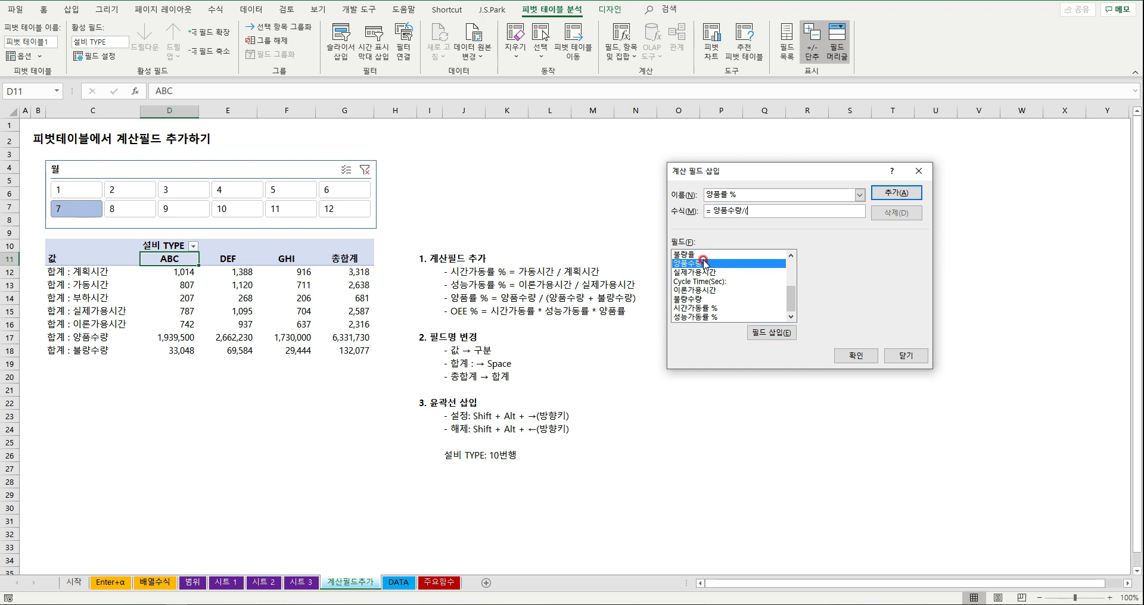
pyautogui.doubleClick(703, 263)
pyautogui.write('+')
pyautogui.doubleClick(691, 299)
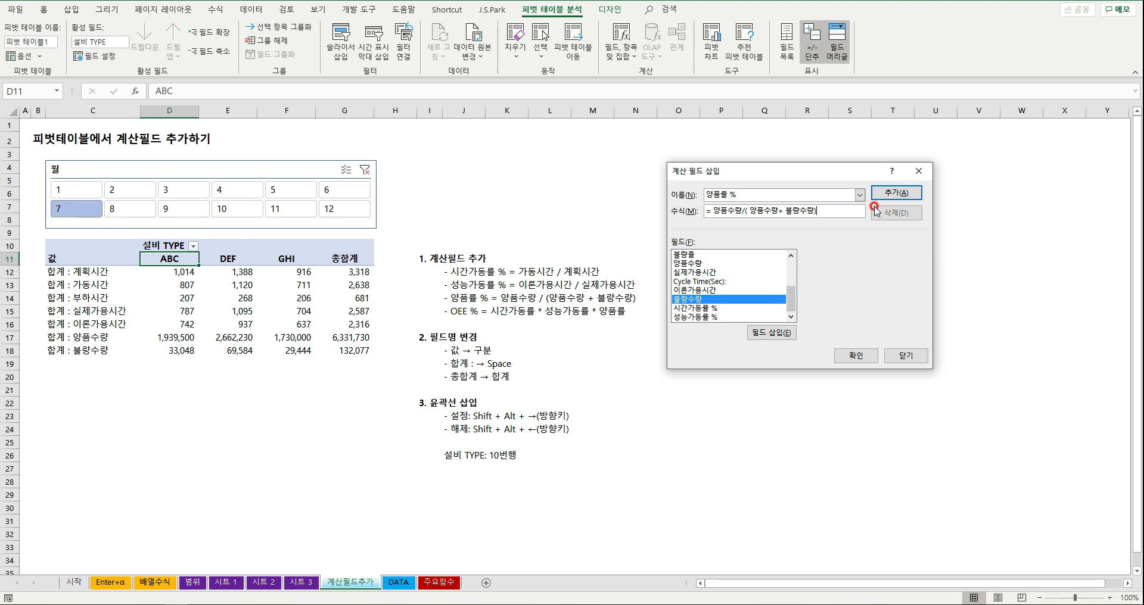
pyautogui.click(720, 193)
pyautogui.click(881, 193)
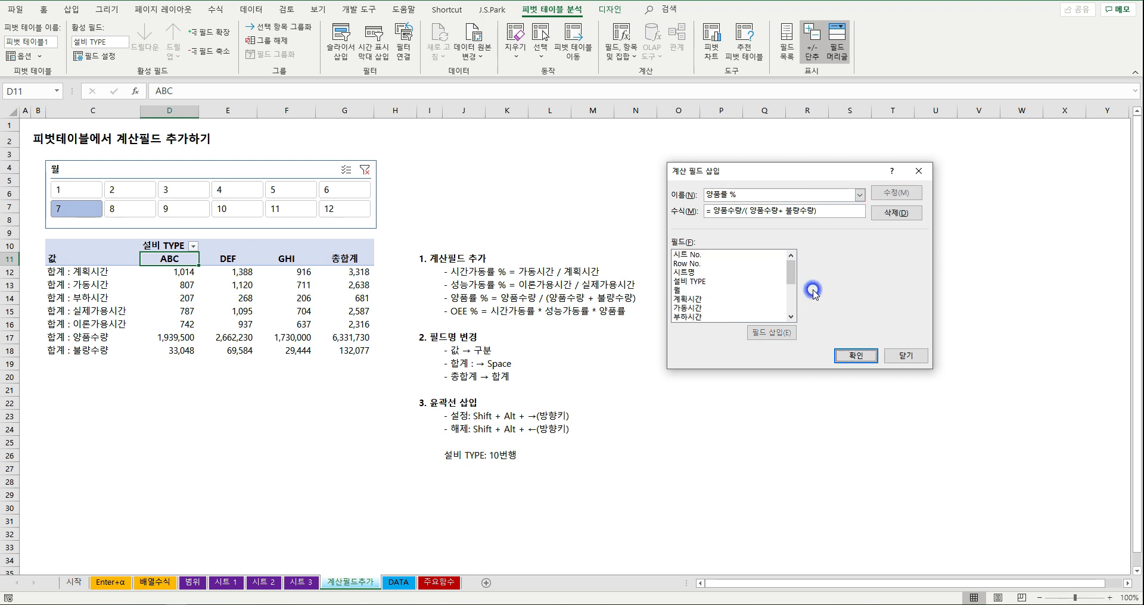
# Find 양품률 % in the field list and enter OEE % as the name of a fourth calculated field
pyautogui.click(792, 268)
pyautogui.moveTo(791, 271); pyautogui.dragTo(792, 307)
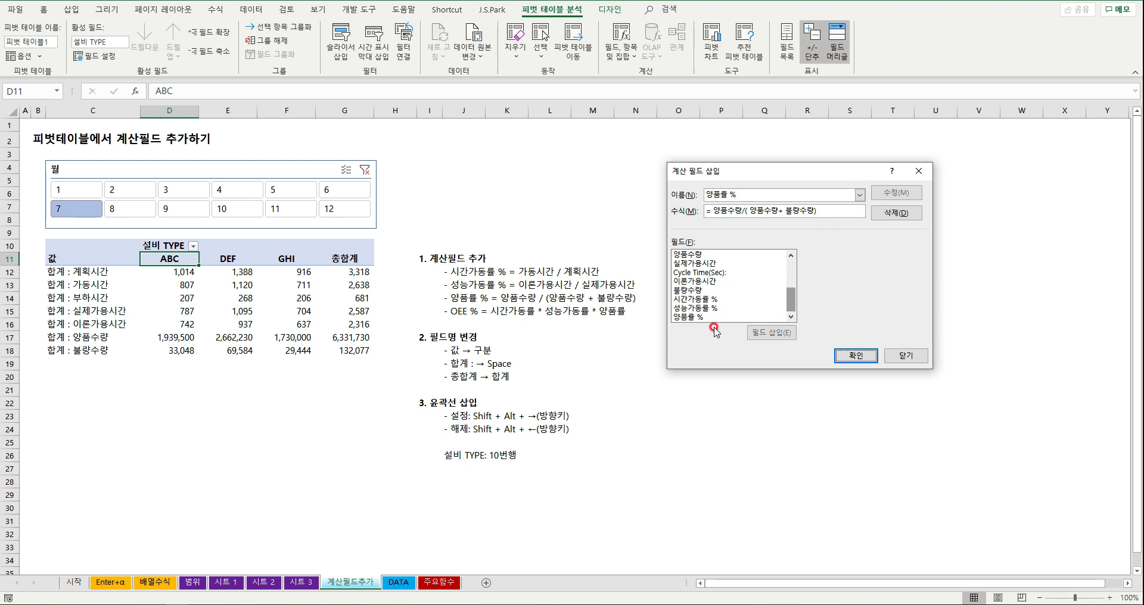
pyautogui.doubleClick(715, 194)
pyautogui.write('ㅂ')
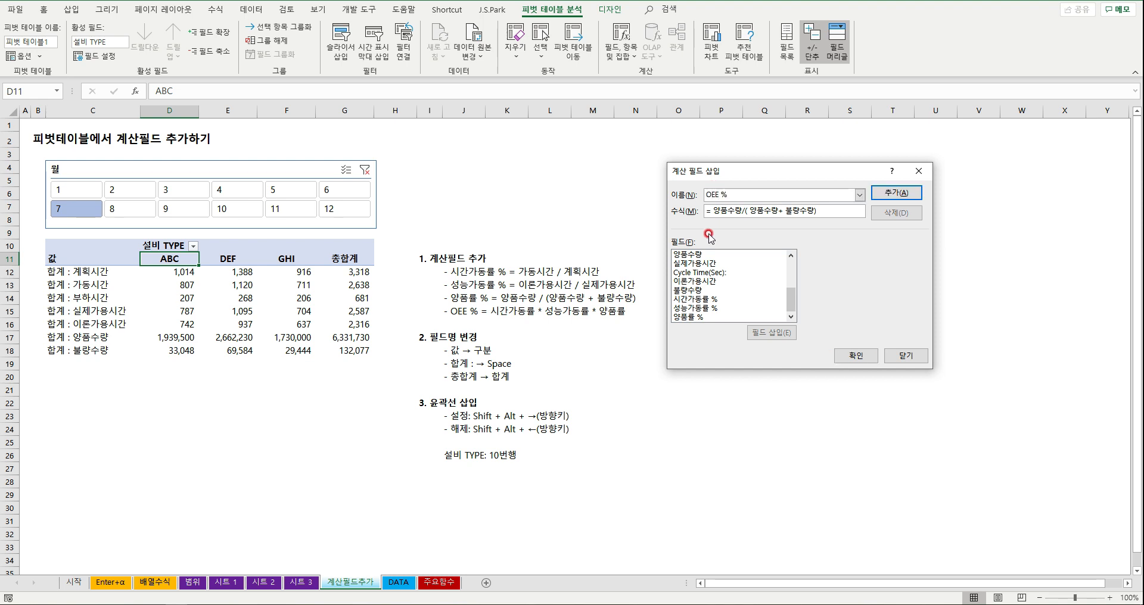
# Replace the formula with '시간가동률 %' * '성능가동률 %' * '양품률 %' and add the OEE % field
pyautogui.moveTo(825, 211); pyautogui.dragTo(538, 200)
pyautogui.write('=')
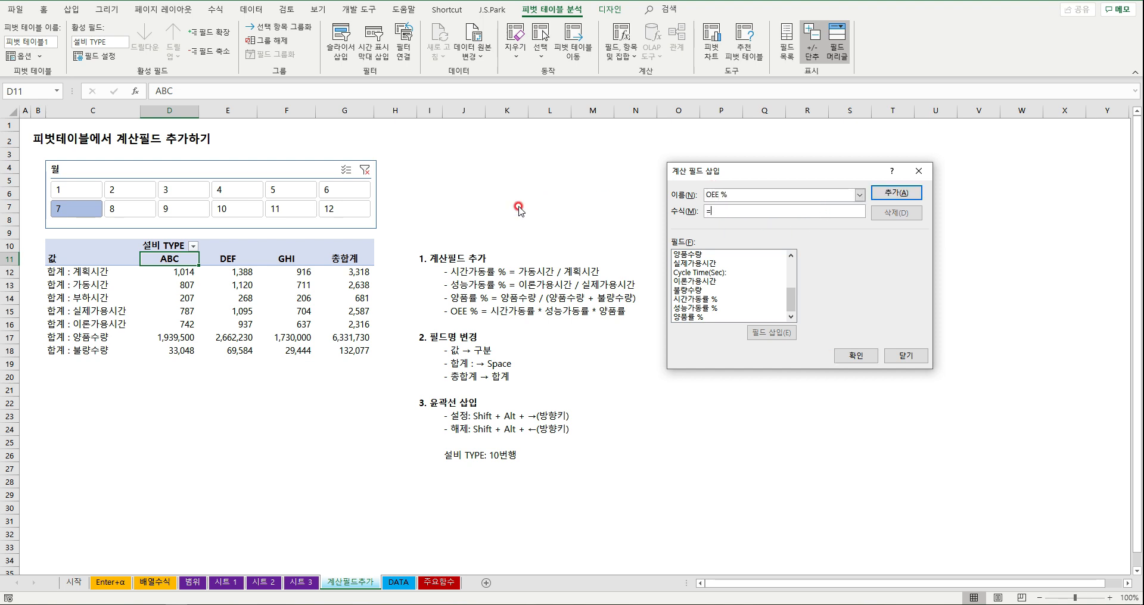
pyautogui.doubleClick(704, 300)
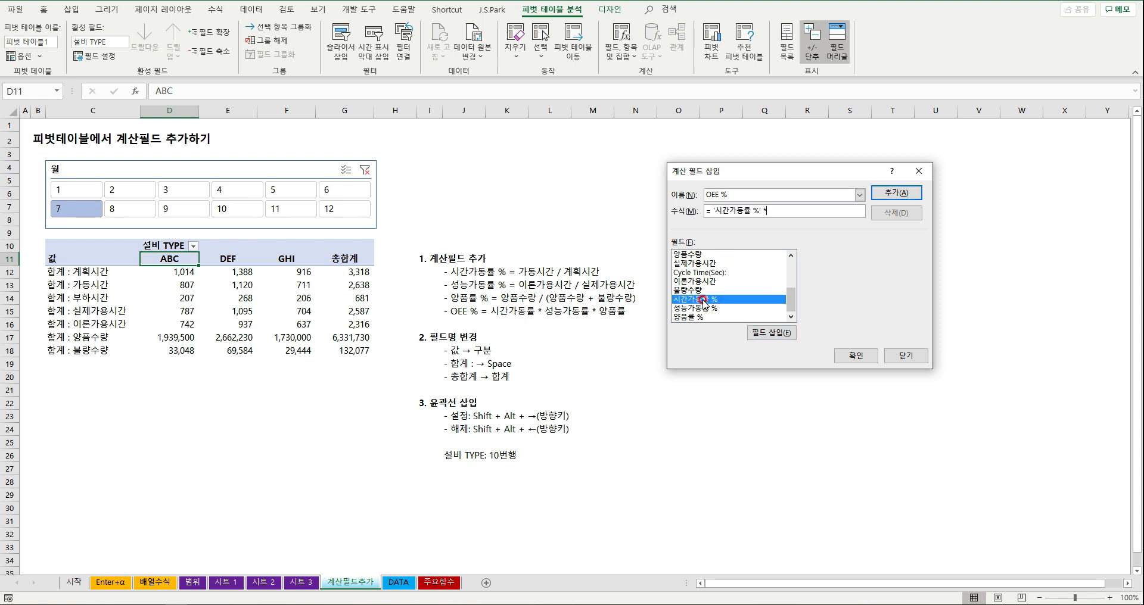
pyautogui.write('*')
pyautogui.doubleClick(702, 308)
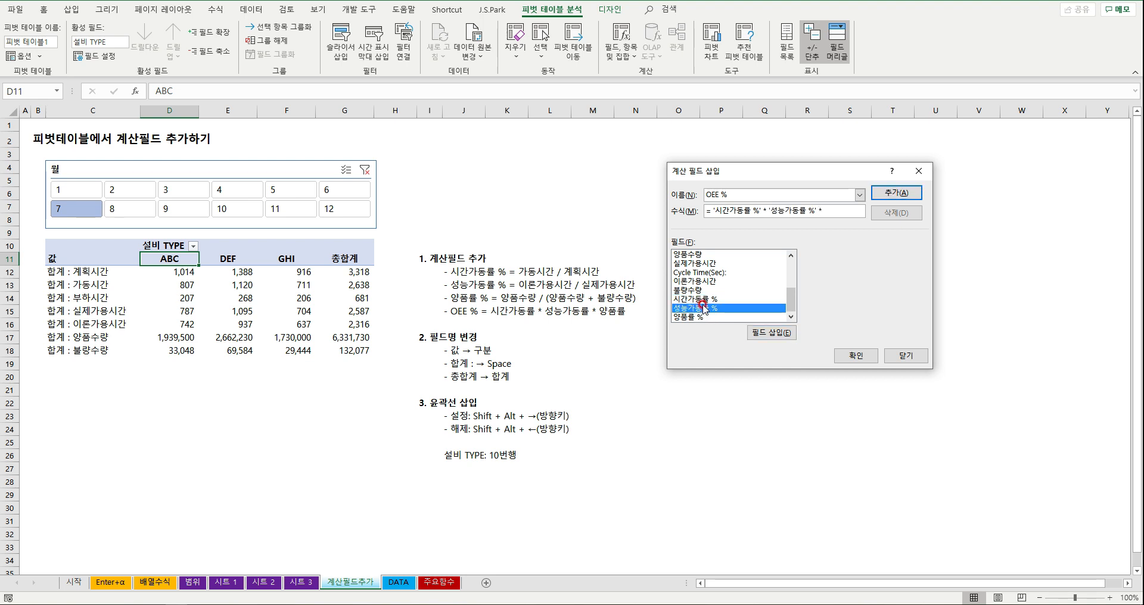
pyautogui.doubleClick(703, 316)
pyautogui.click(873, 195)
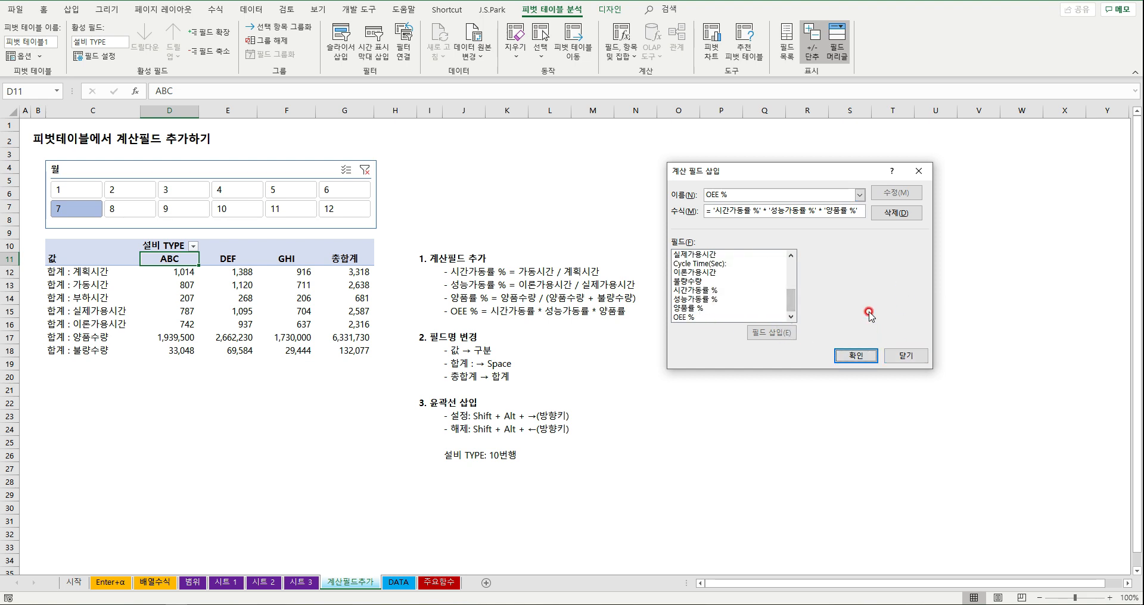
# Recall the saved formulas of 시간가동률 % and OEE % to check them, and confirm the calculated fields
pyautogui.click(751, 210)
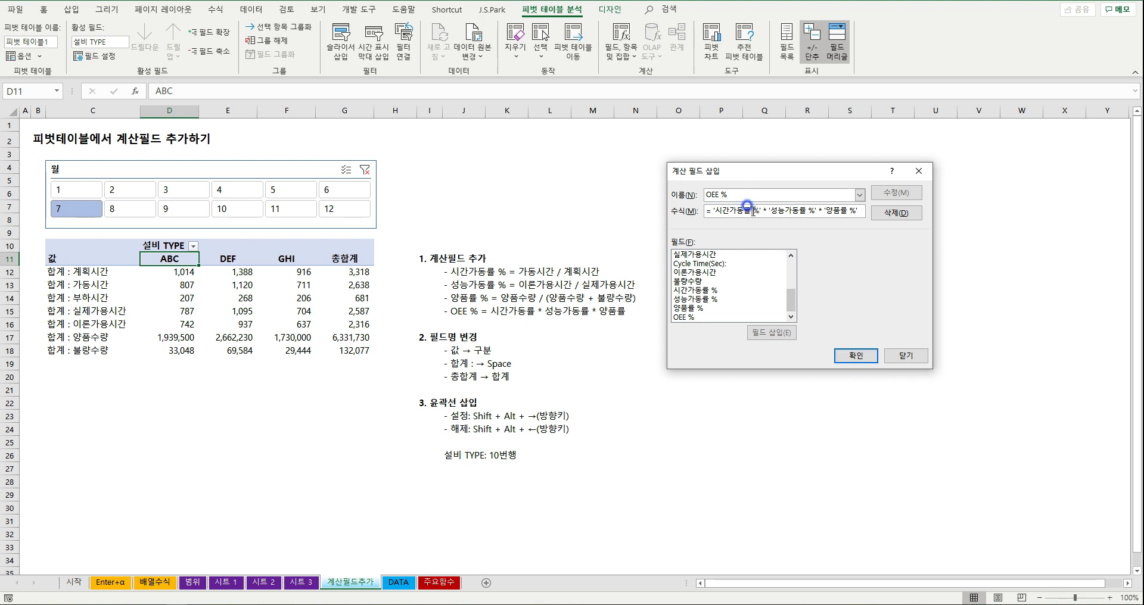
pyautogui.click(859, 195)
pyautogui.click(770, 204)
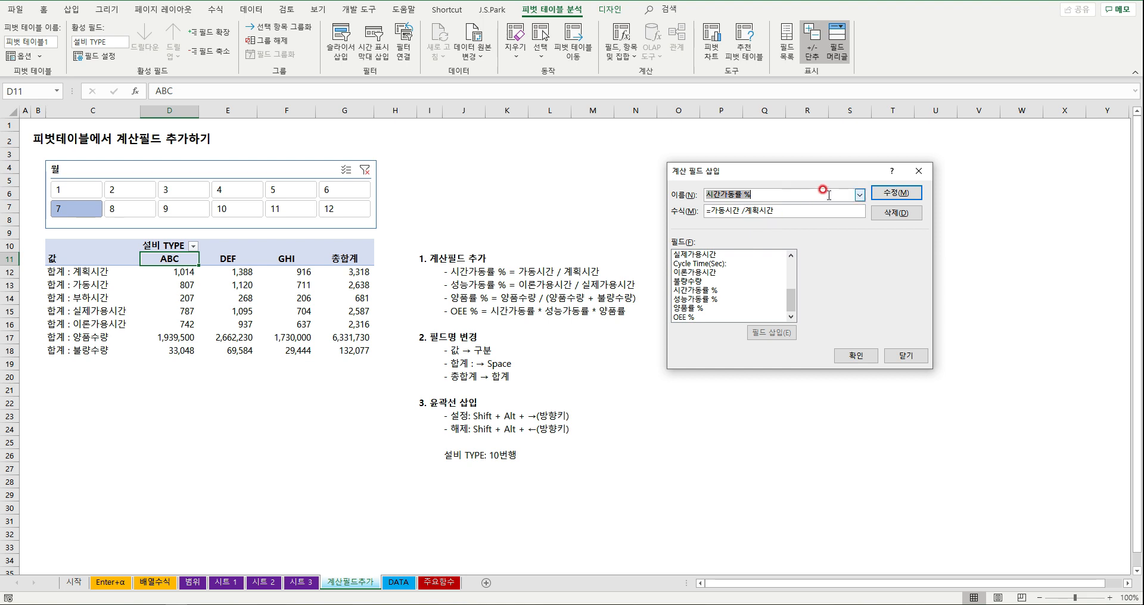
pyautogui.click(860, 195)
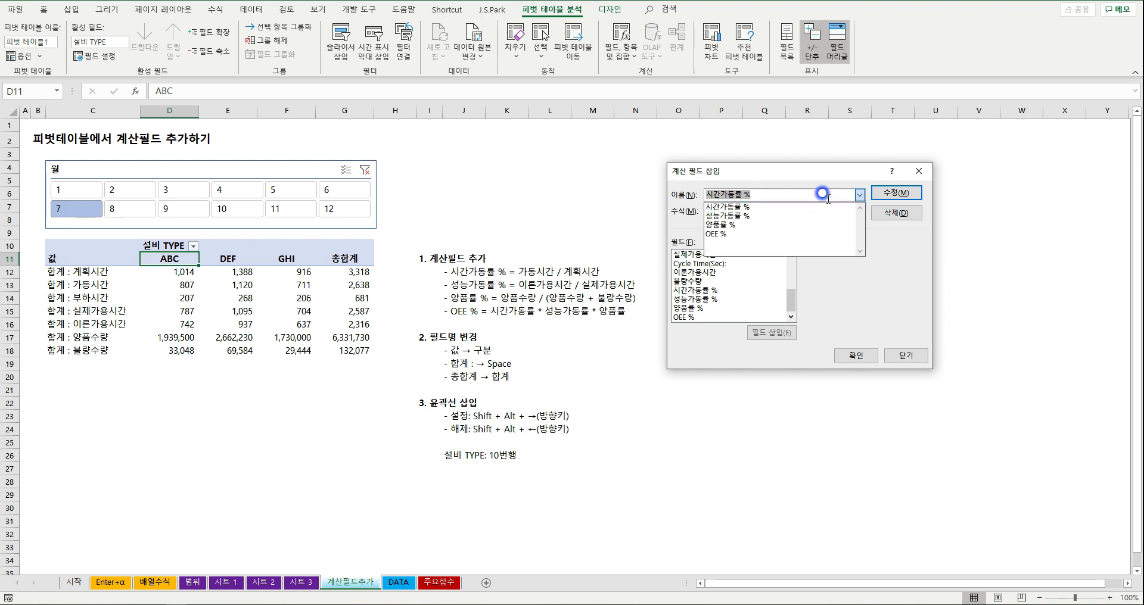
pyautogui.click(768, 234)
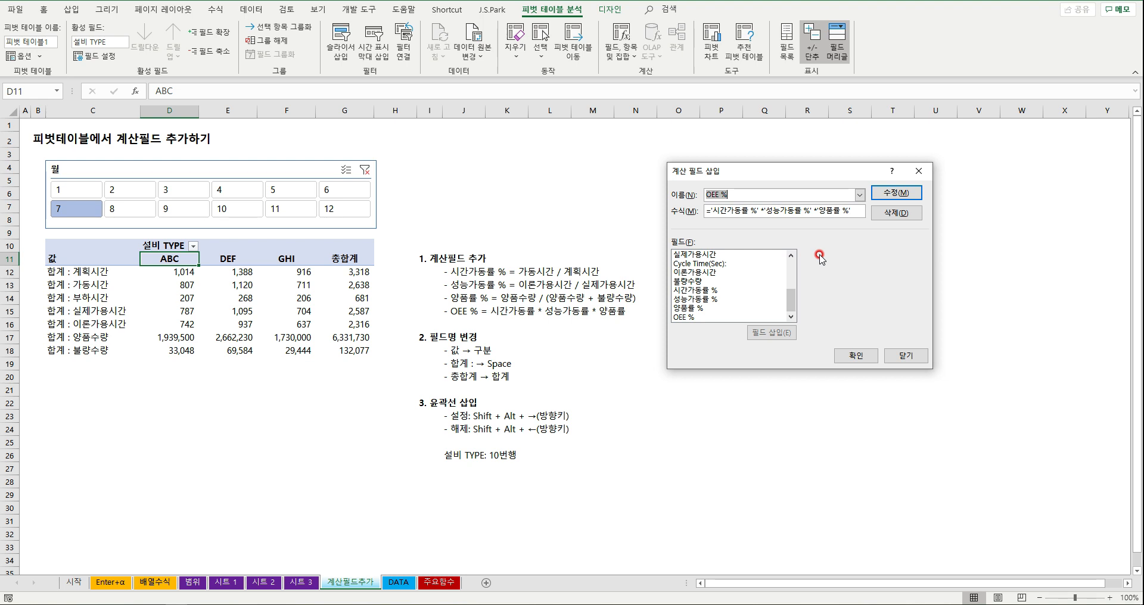
pyautogui.click(750, 211)
pyautogui.moveTo(807, 171); pyautogui.dragTo(738, 172)
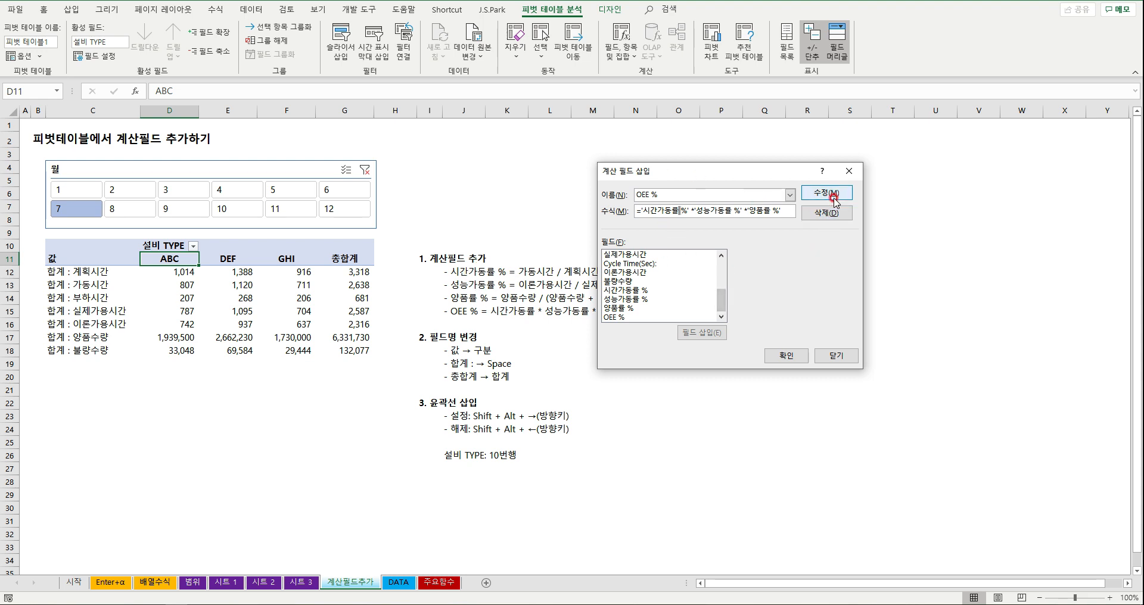
pyautogui.click(834, 355)
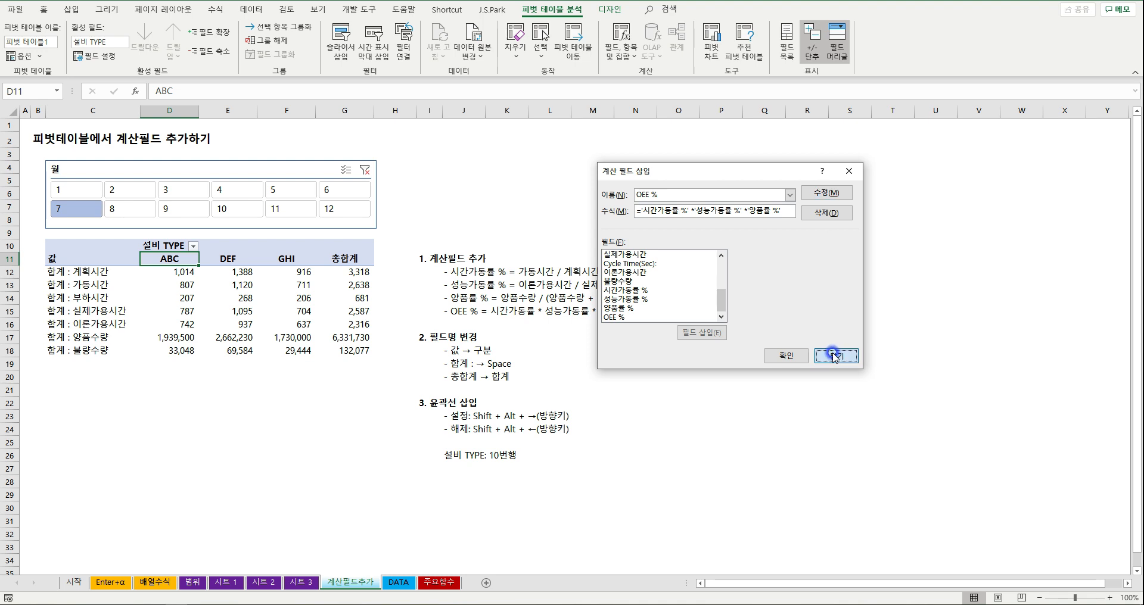
pyautogui.click(785, 356)
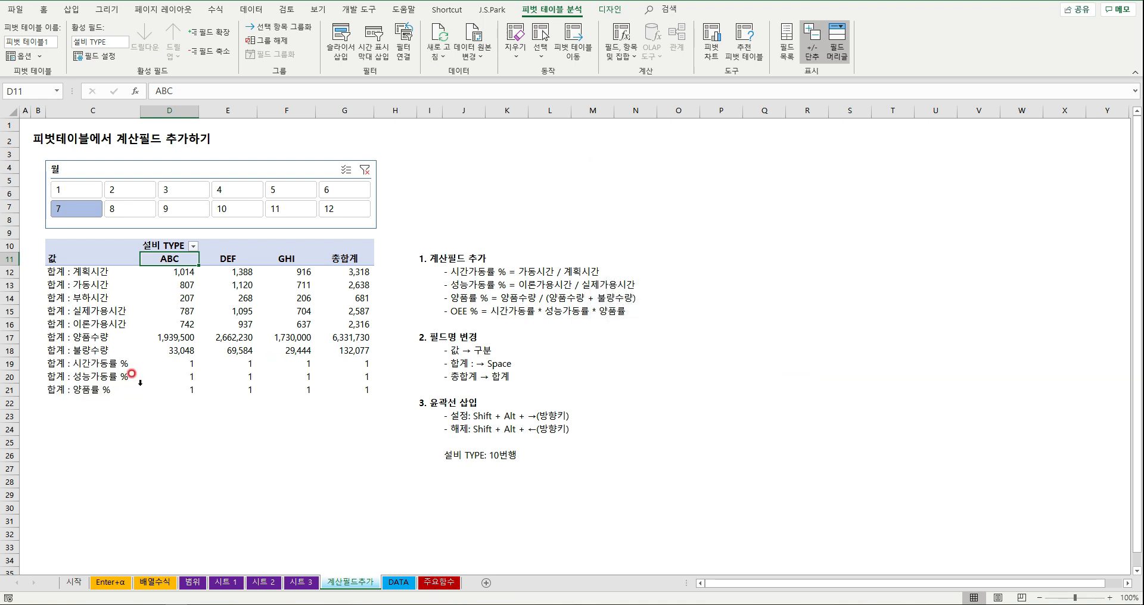
# Show the pivot table's field list and include OEE % in the values
pyautogui.moveTo(174, 364); pyautogui.dragTo(355, 398)
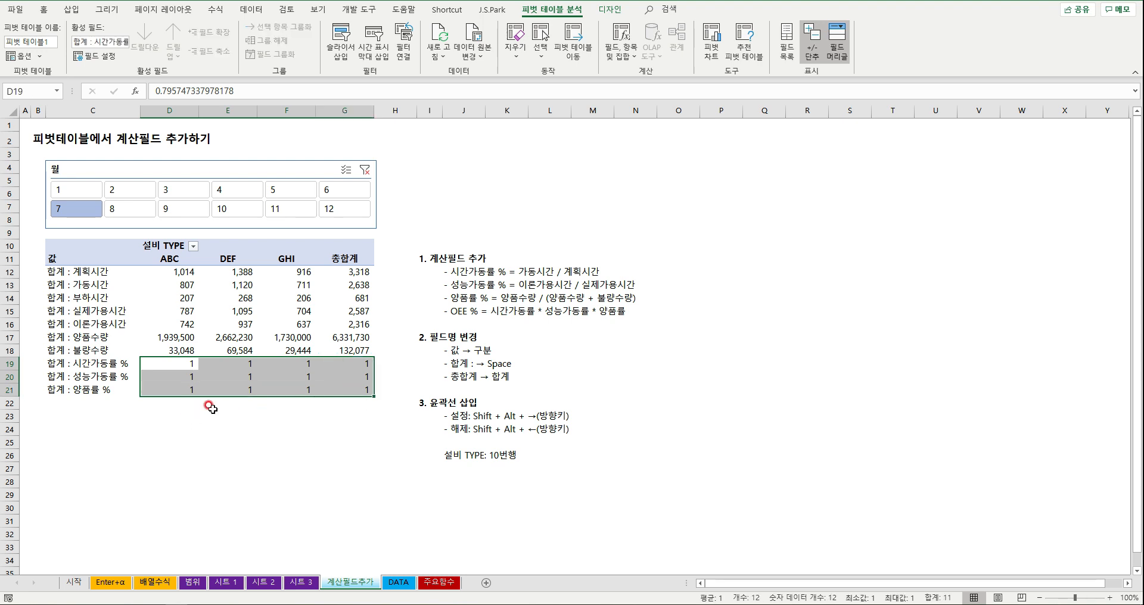
pyautogui.click(229, 372)
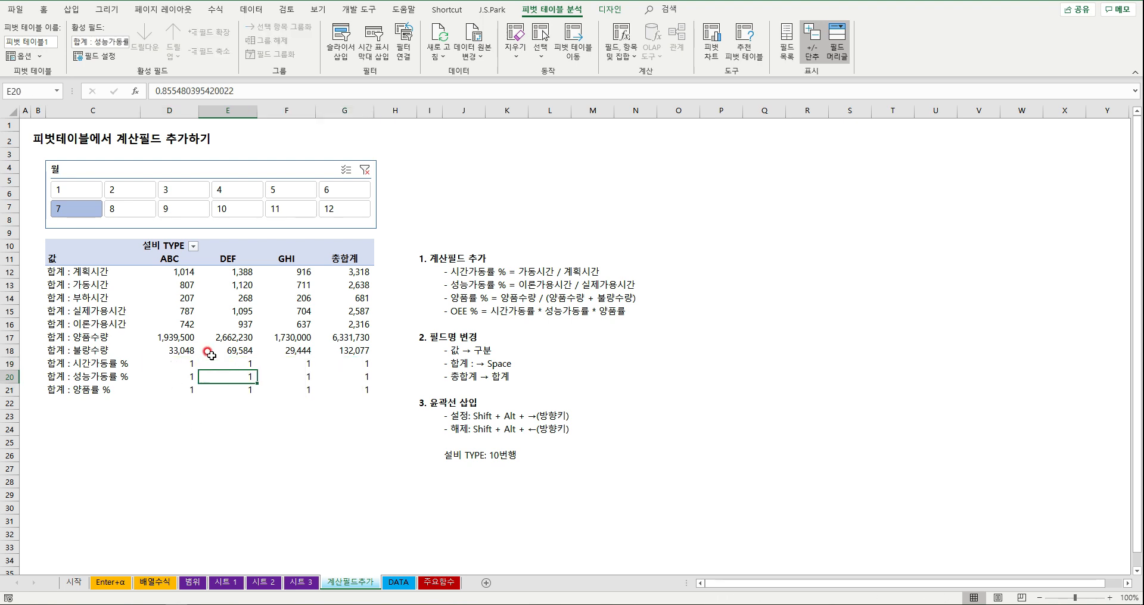
pyautogui.click(223, 331)
pyautogui.rightClick(223, 332)
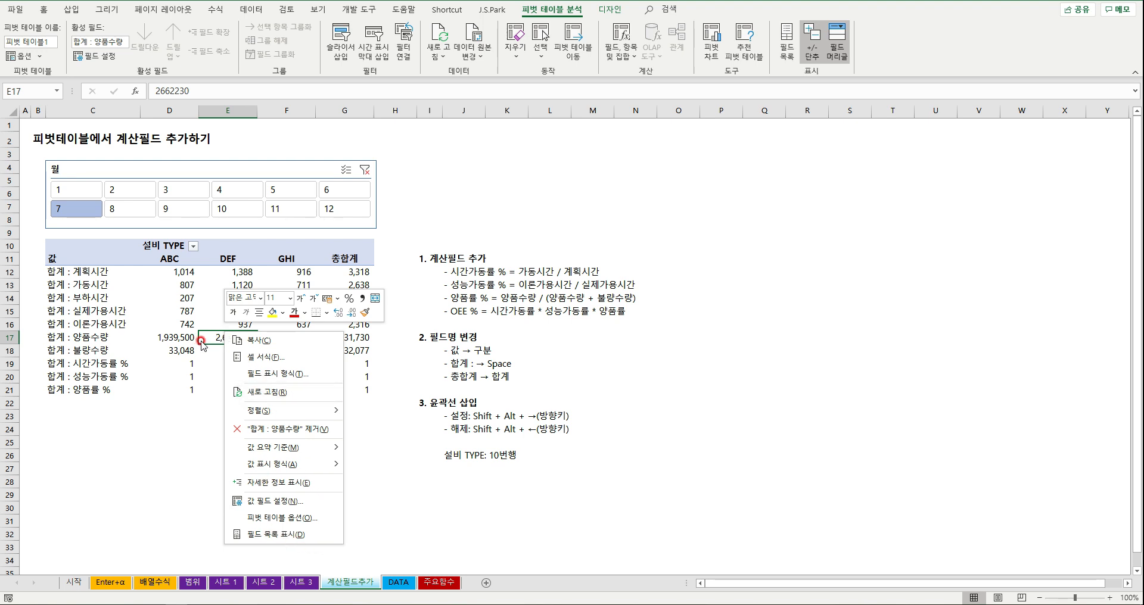
pyautogui.click(299, 535)
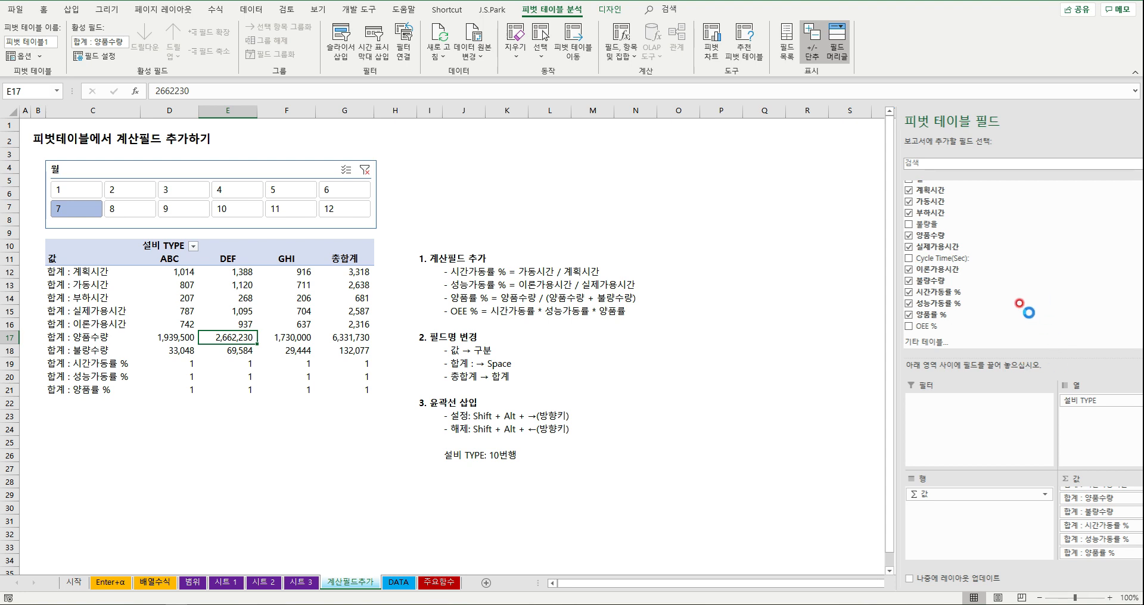
pyautogui.click(836, 329)
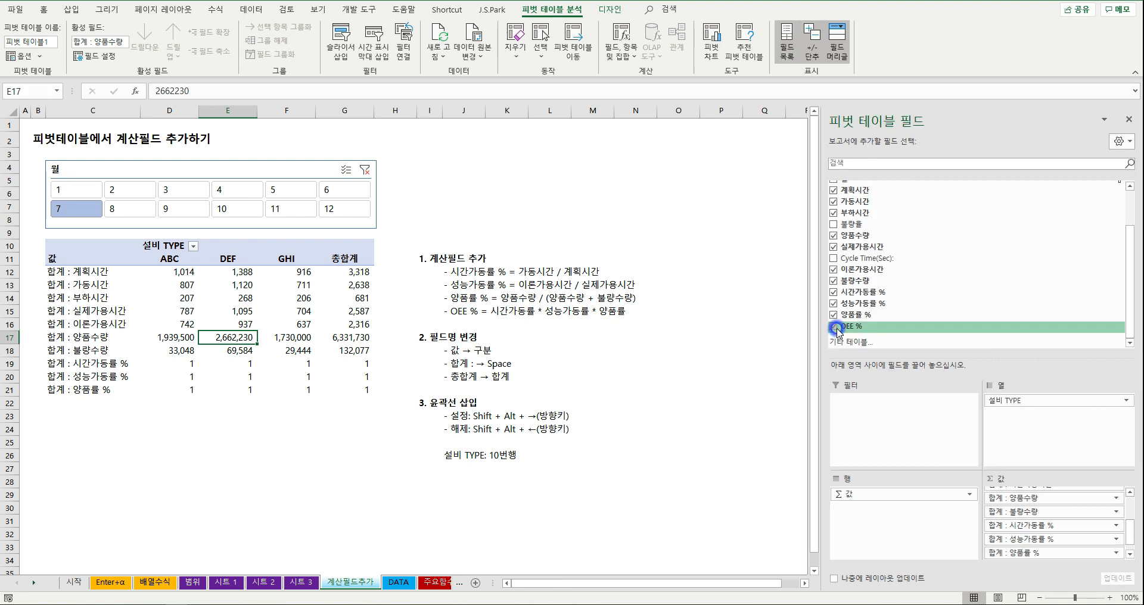
pyautogui.click(124, 429)
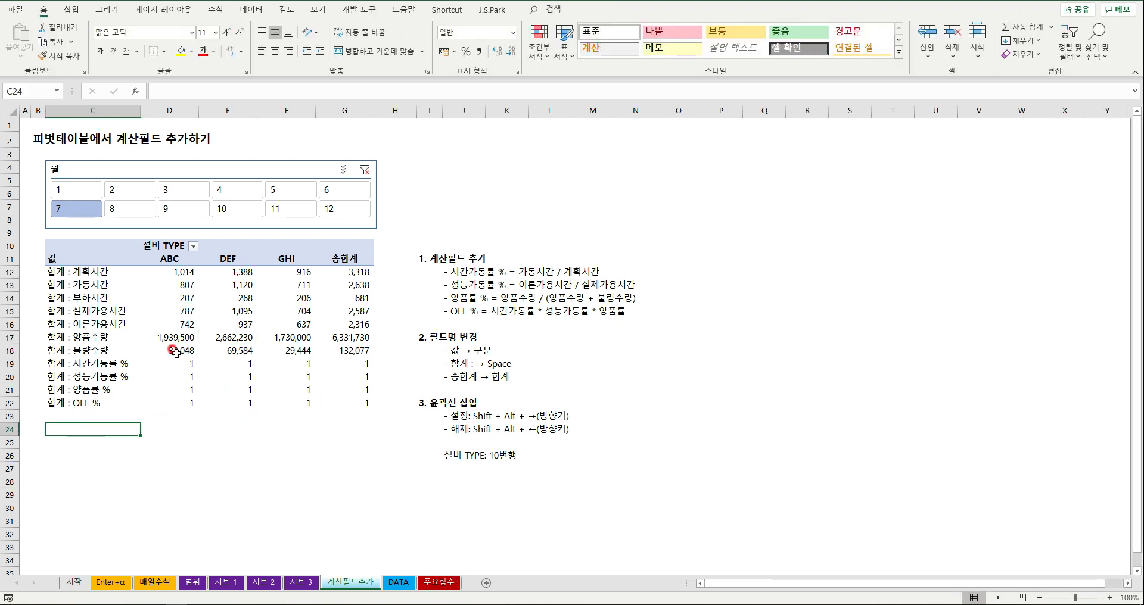
# Format the values of the four calculated fields in D19:G22 as percentages with one decimal place
pyautogui.moveTo(172, 363); pyautogui.dragTo(365, 404)
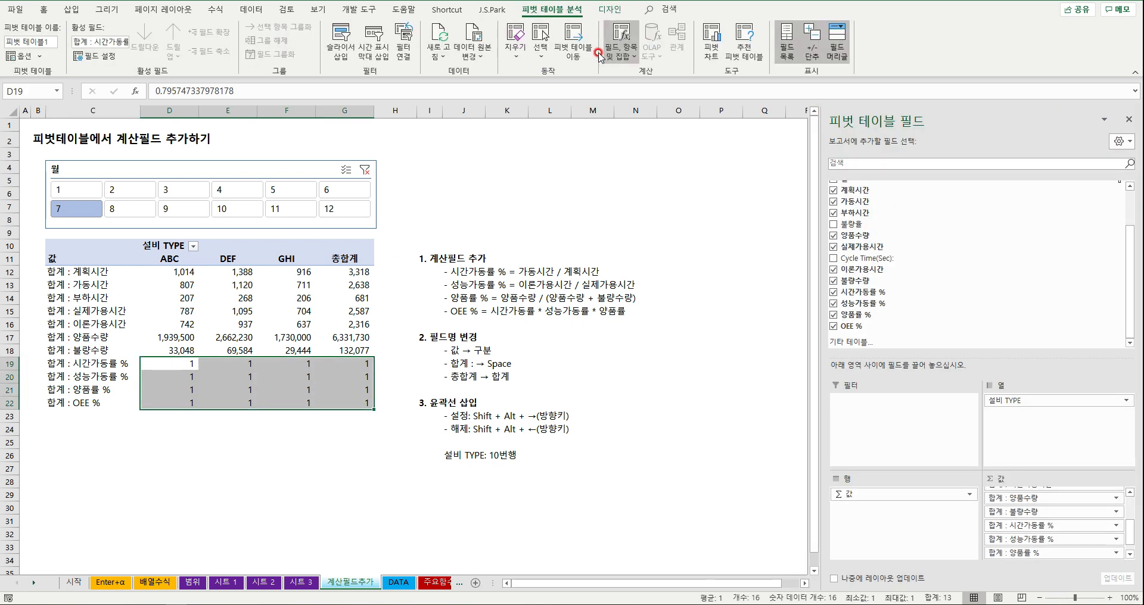
pyautogui.click(44, 9)
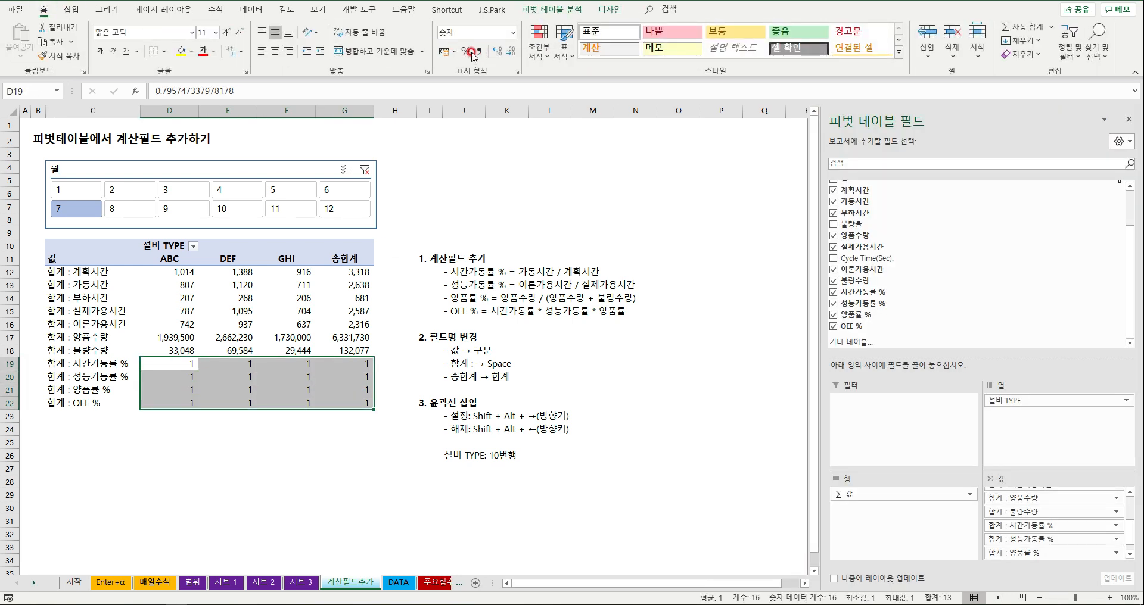
pyautogui.click(465, 52)
pyautogui.click(495, 51)
pyautogui.click(673, 311)
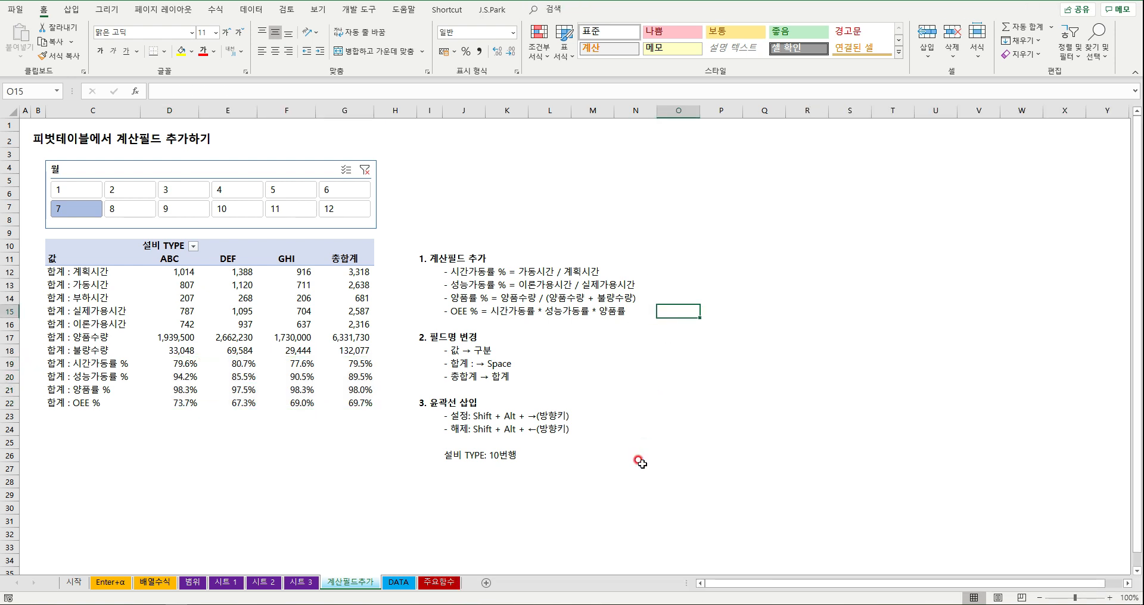
pyautogui.click(291, 456)
pyautogui.click(672, 353)
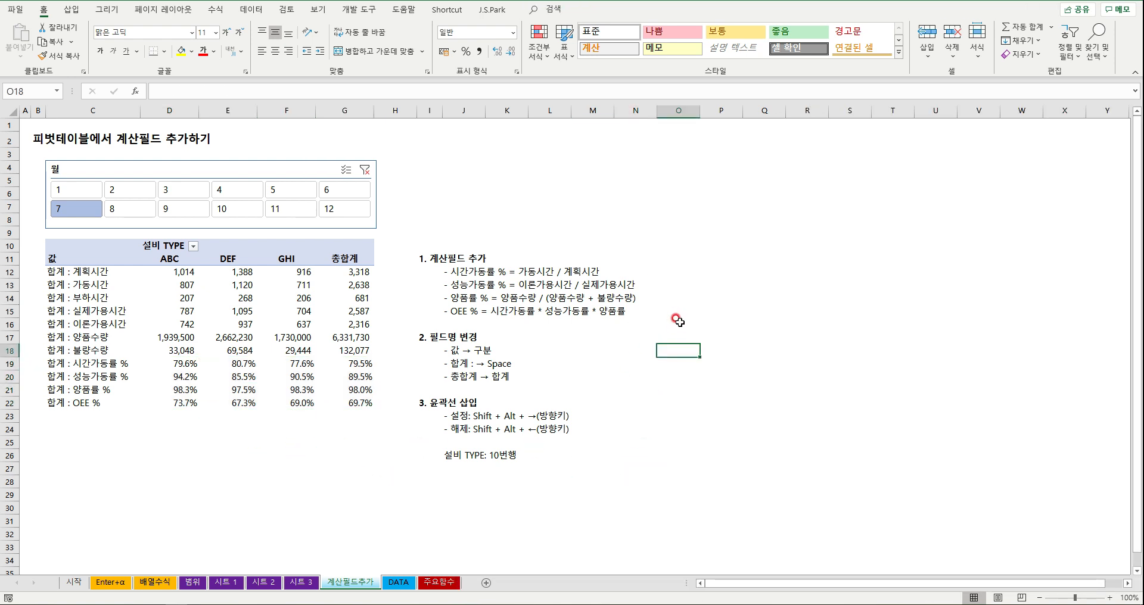
pyautogui.click(677, 322)
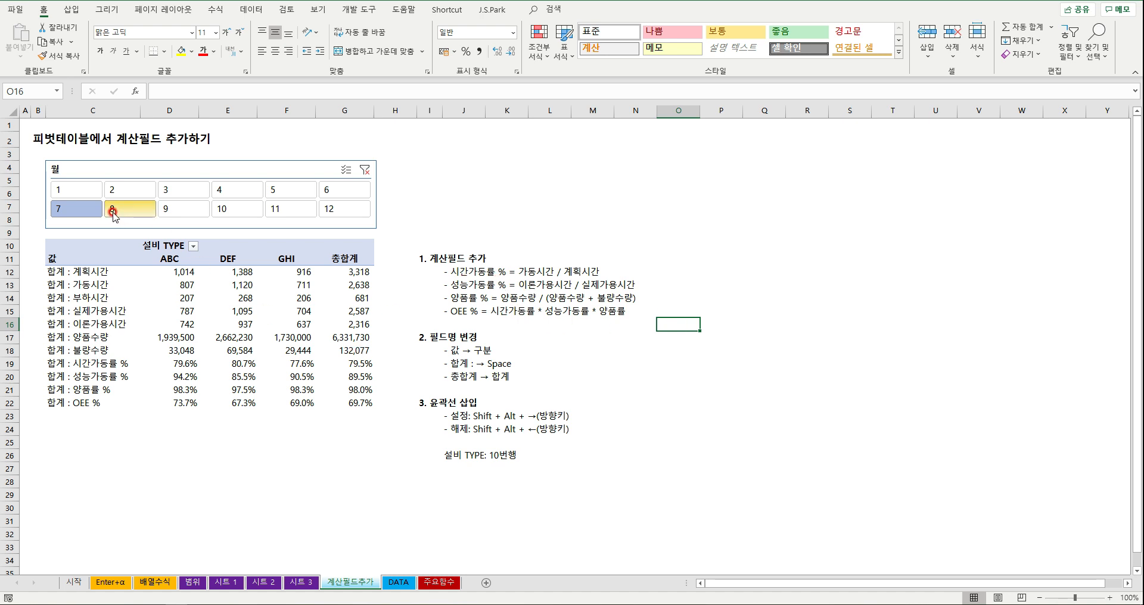
# Filter the pivot table to months 1 to 7 and after that to months 8 to 12, examining the calculated field rows each time
pyautogui.moveTo(87, 192)
pyautogui.mouseDown()
pyautogui.moveTo(372, 206)
pyautogui.moveTo(155, 192)
pyautogui.moveTo(100, 208)
pyautogui.mouseUp()
pyautogui.moveTo(194, 364); pyautogui.dragTo(364, 406)
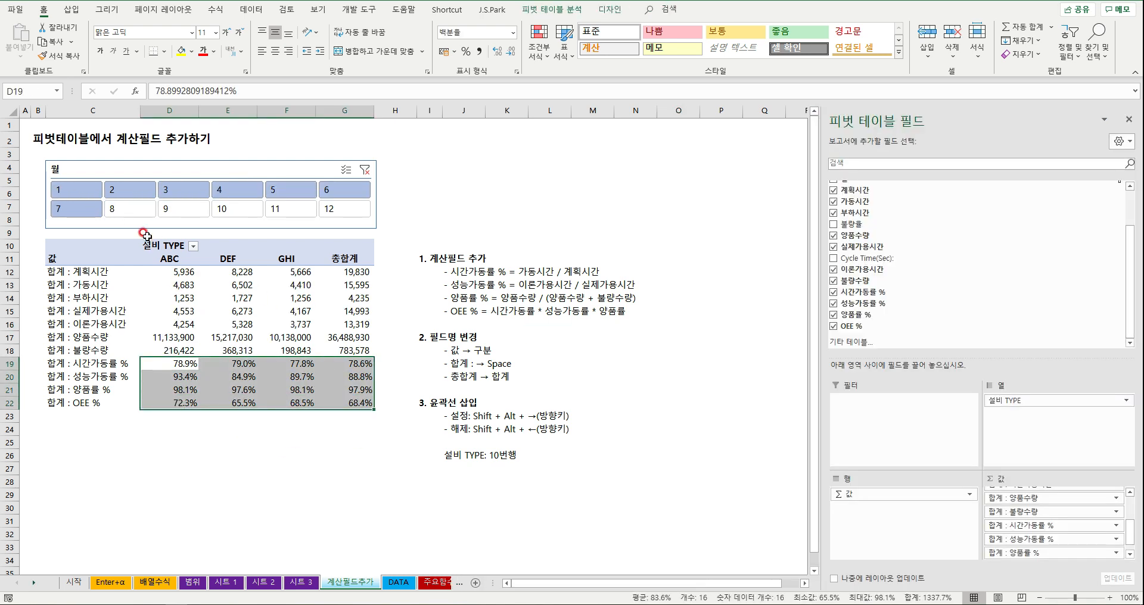
pyautogui.moveTo(130, 208); pyautogui.dragTo(357, 225)
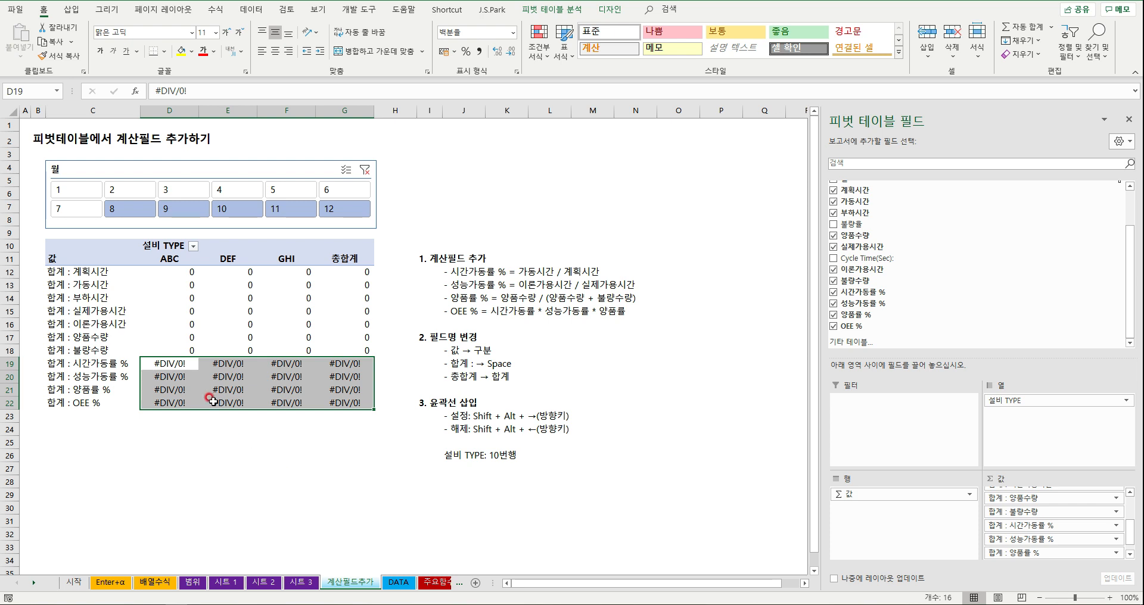
pyautogui.moveTo(173, 366); pyautogui.dragTo(333, 406)
pyautogui.click(609, 353)
# Enter the test formula =1/0 in cell M6 and compare it with the 계획시간 values in row 12
pyautogui.click(608, 192)
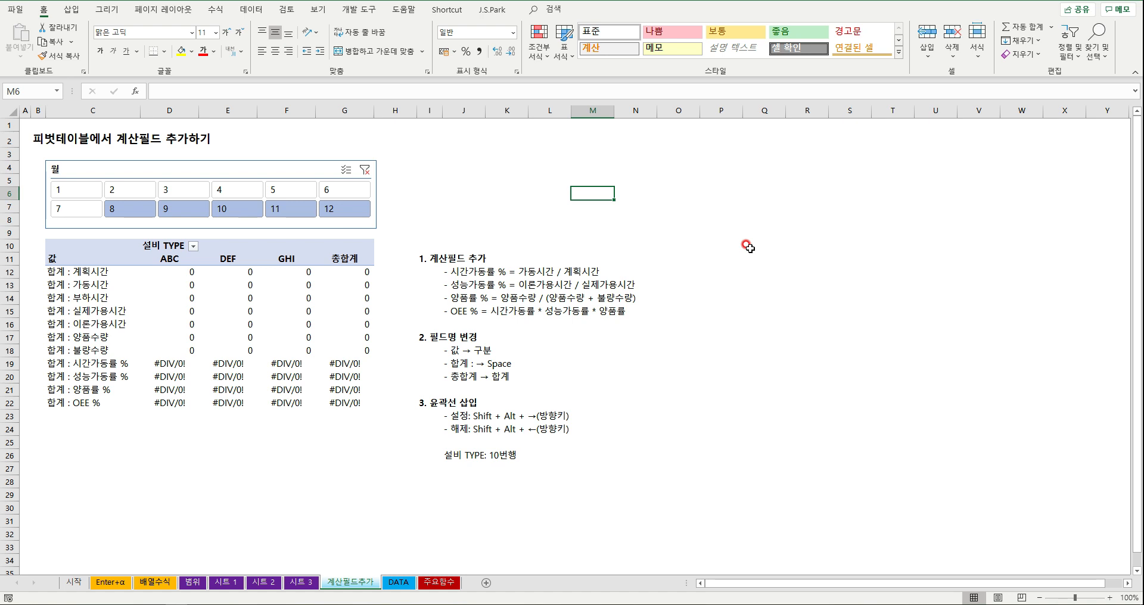
pyautogui.write('=1/0')
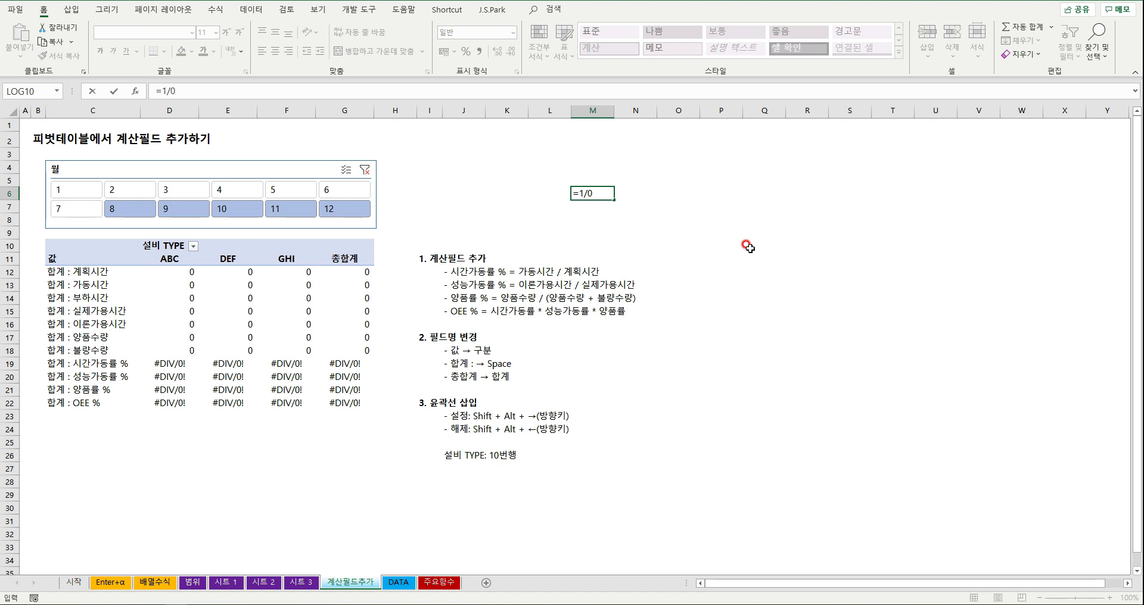
pyautogui.press('Return')
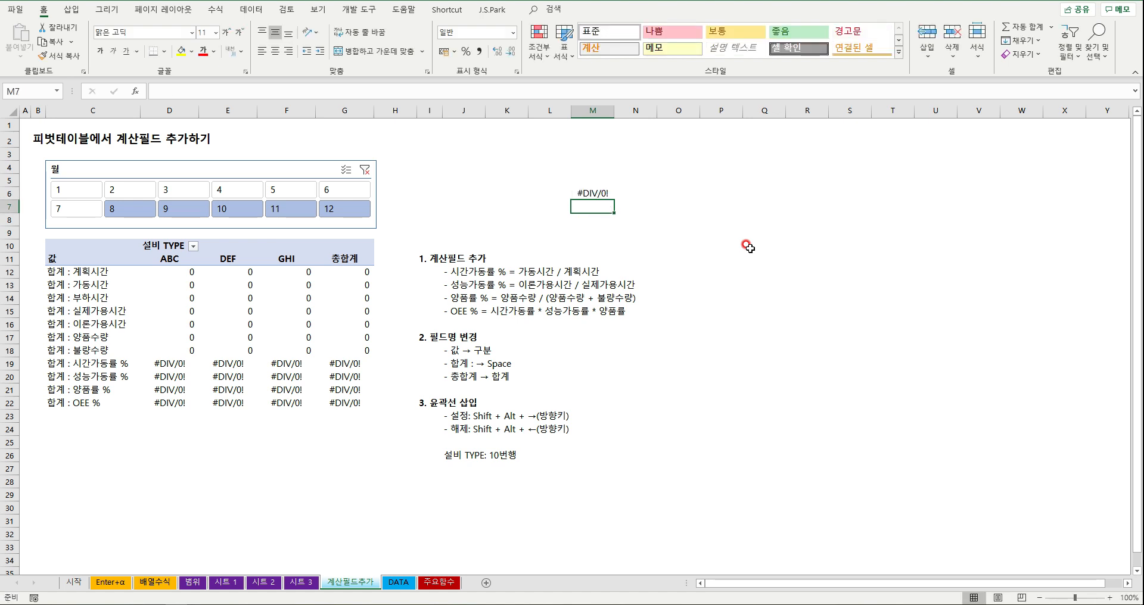
pyautogui.click(459, 268)
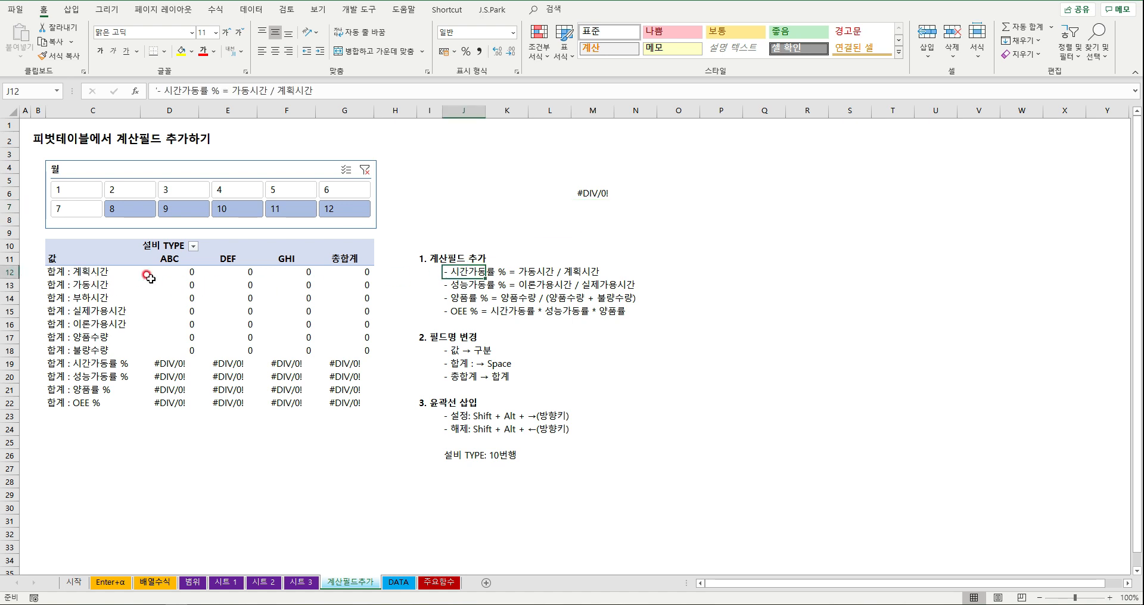
pyautogui.moveTo(159, 269); pyautogui.dragTo(360, 268)
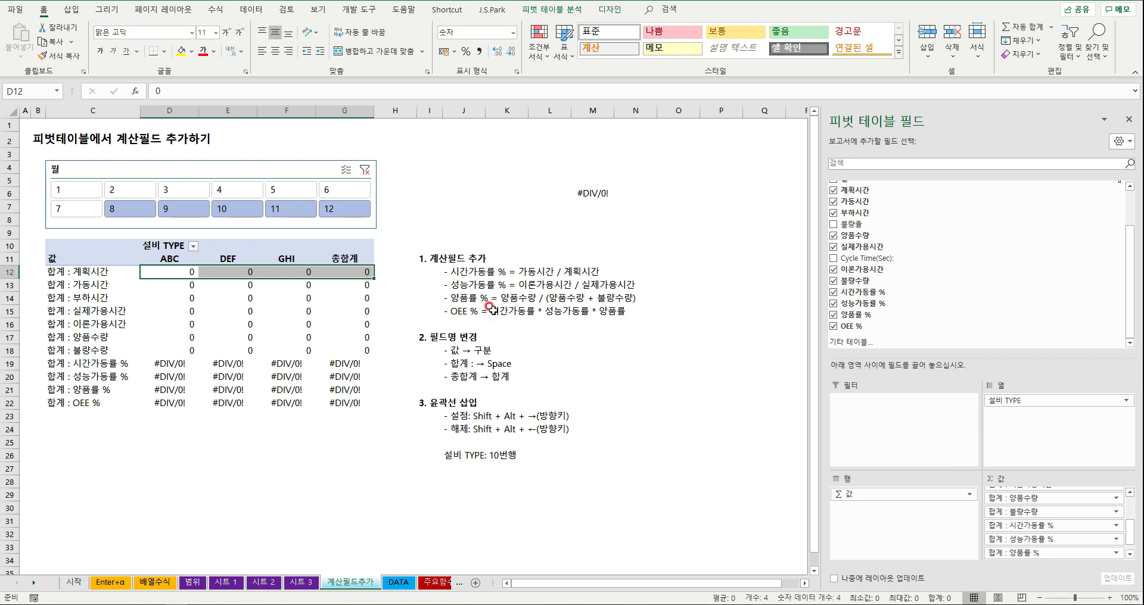
# Wrap the test formula in cell M6 in IFERROR with an empty-text fallback, giving =IFERROR(1/0,"")
pyautogui.click(676, 246)
pyautogui.click(590, 192)
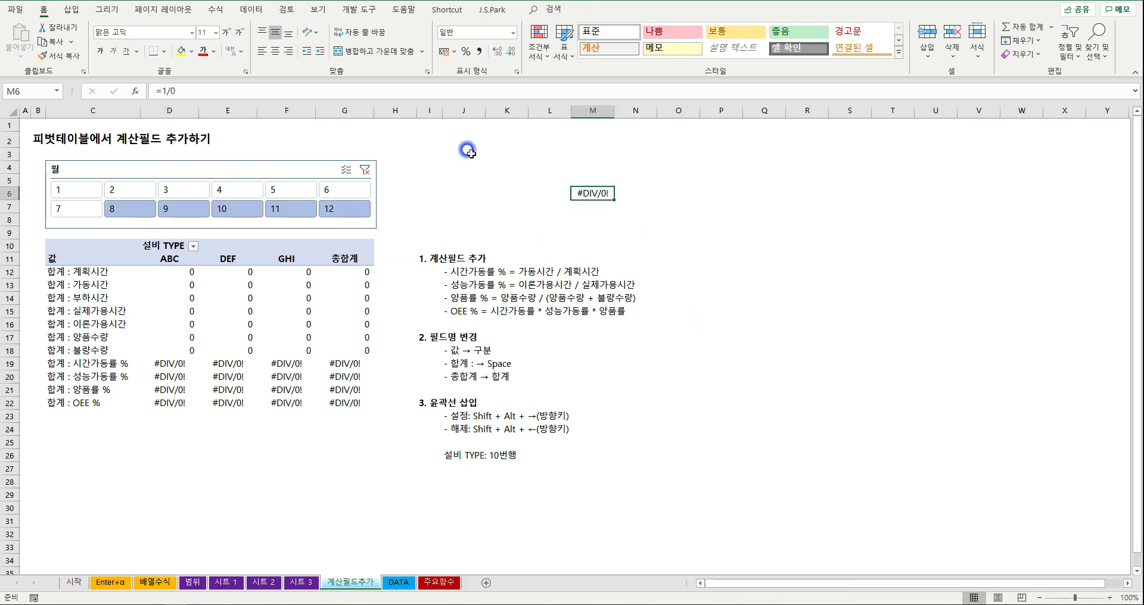
pyautogui.click(159, 91)
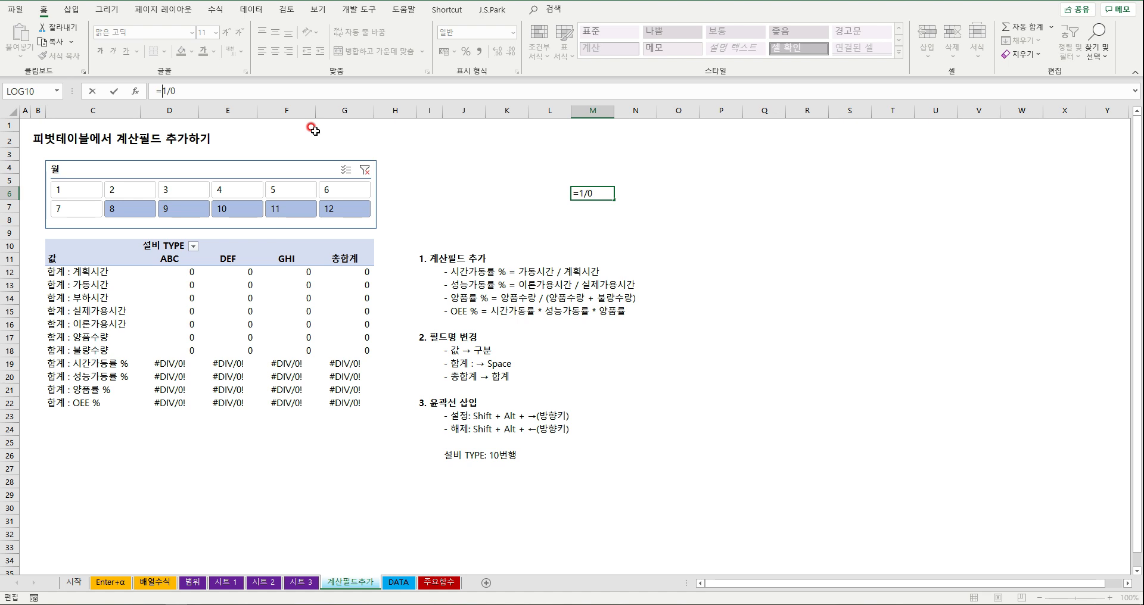
pyautogui.write('ifee')
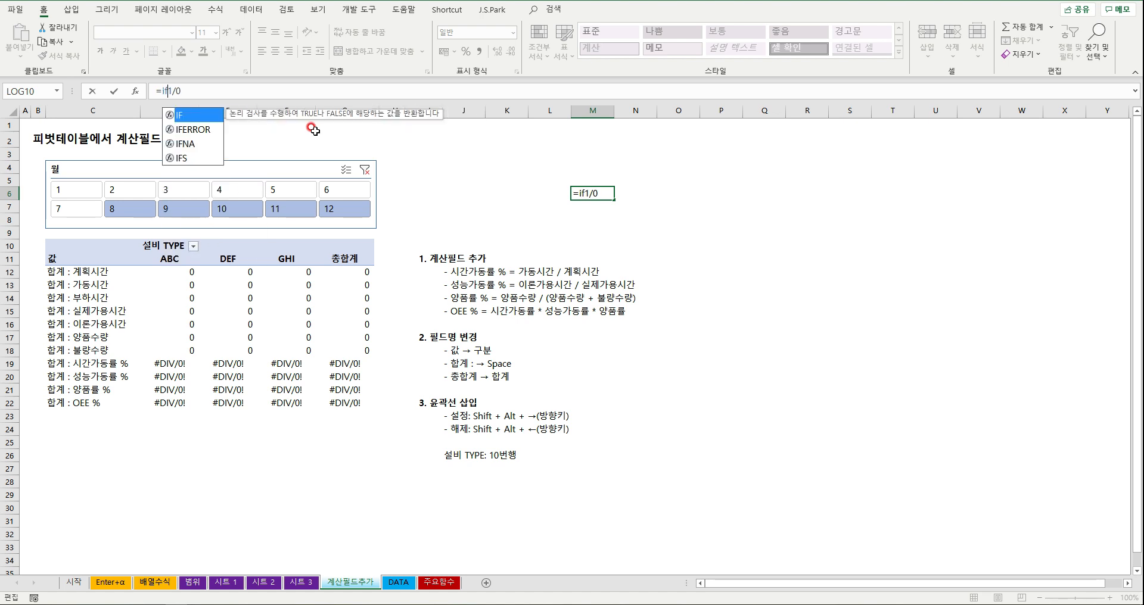
pyautogui.press('BackSpace')
pyautogui.write('rrror')
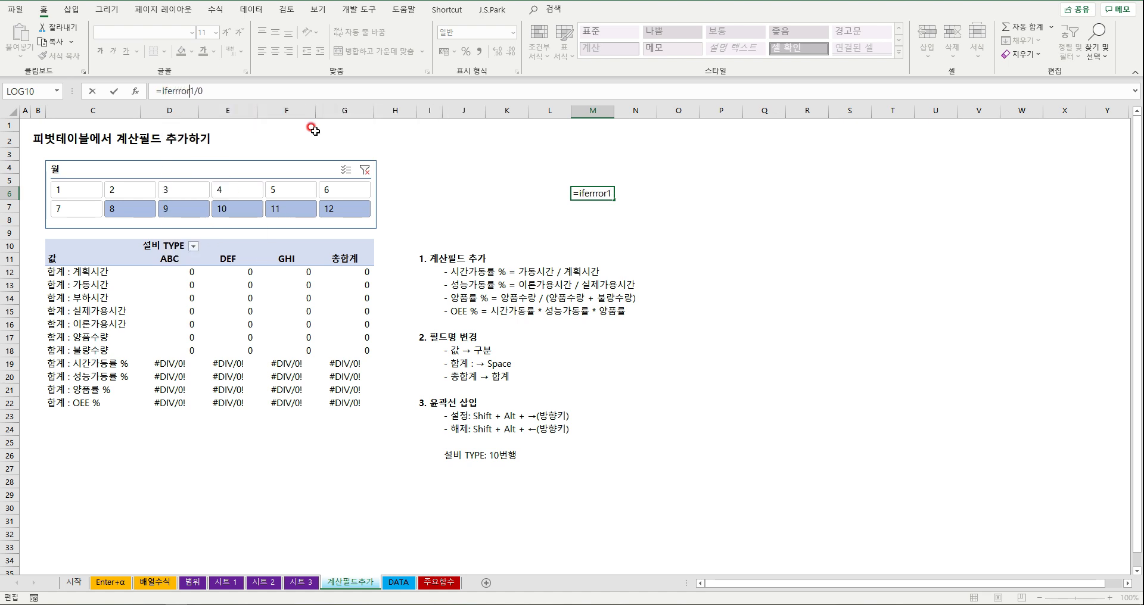
pyautogui.press('BackSpace')
pyautogui.press('BackSpace')
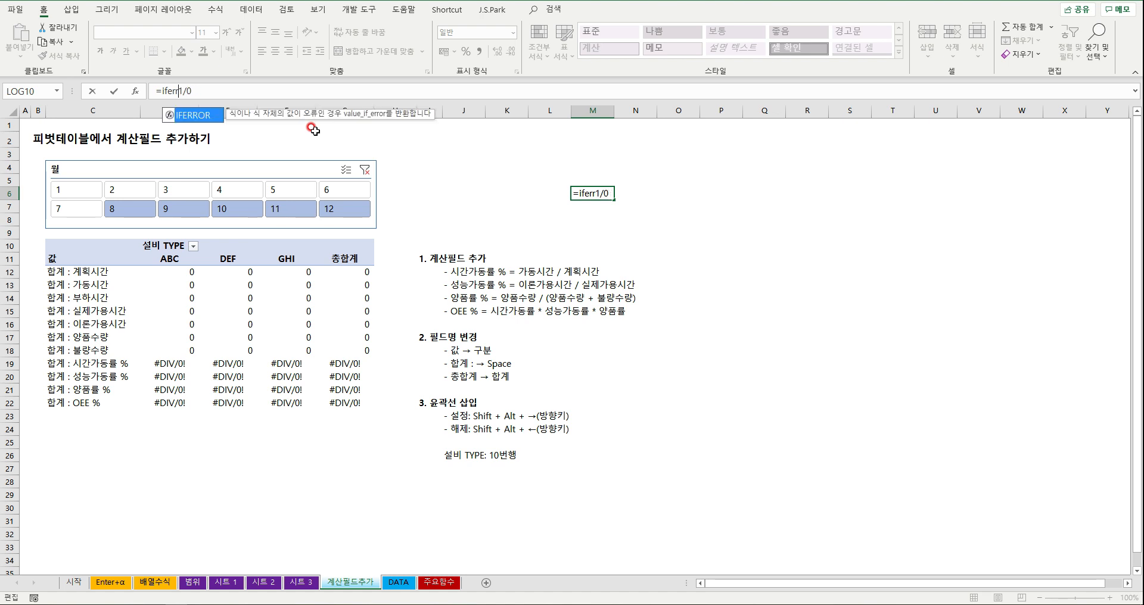
pyautogui.write('or(')
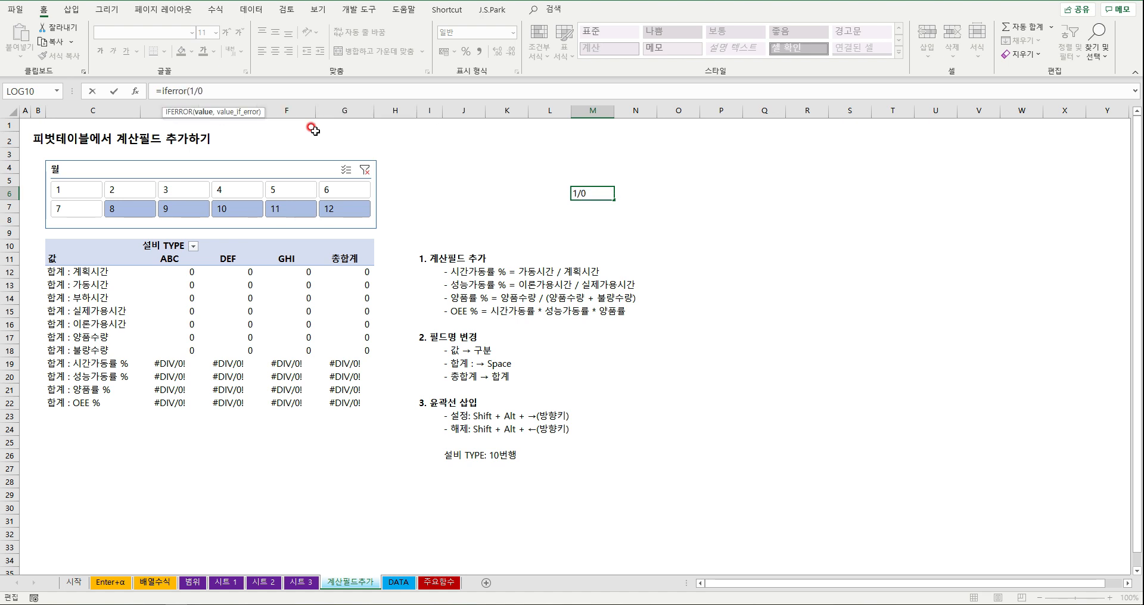
pyautogui.write(',"")')
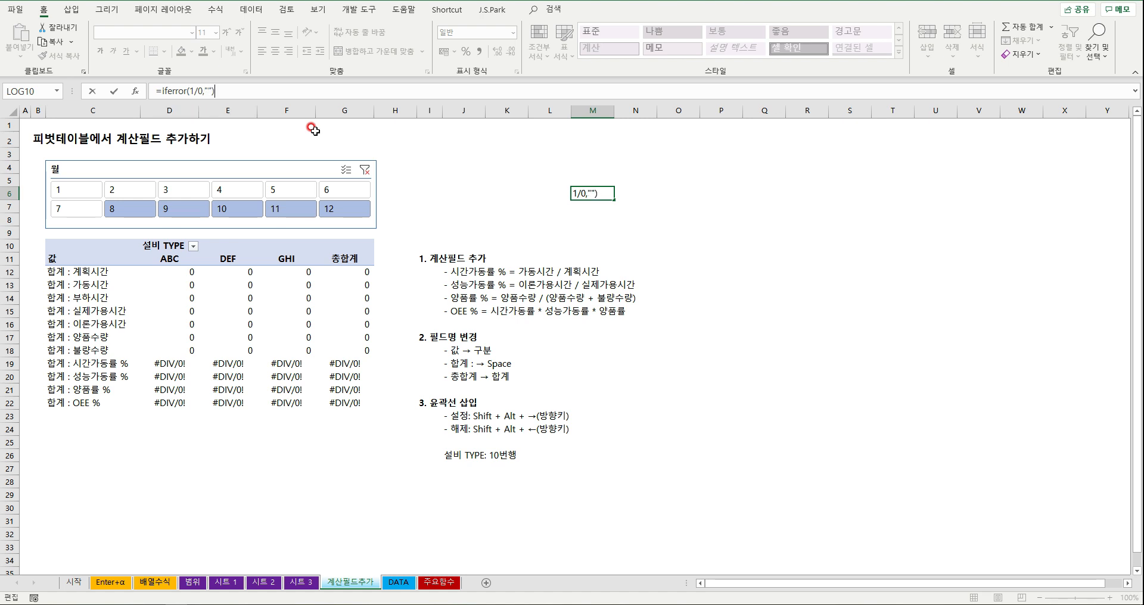
pyautogui.press('Return')
pyautogui.press('Up')
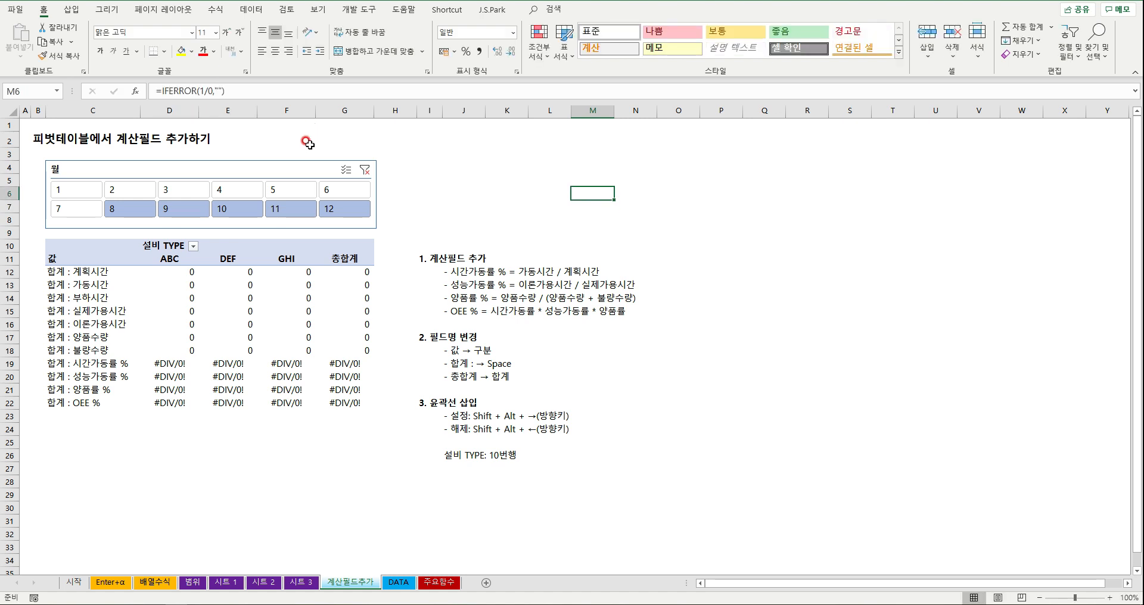
# Change the error fallback in cell M6 to zero, so the formula is =IFERROR(1/0,0)
pyautogui.click(220, 91)
pyautogui.press('BackSpace')
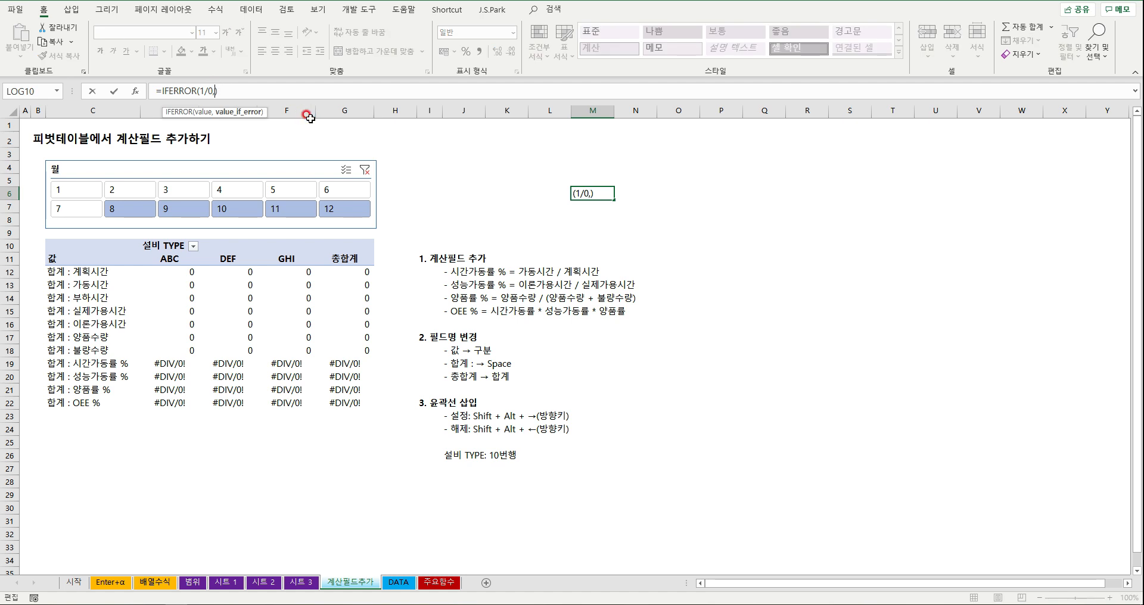
pyautogui.press('Return')
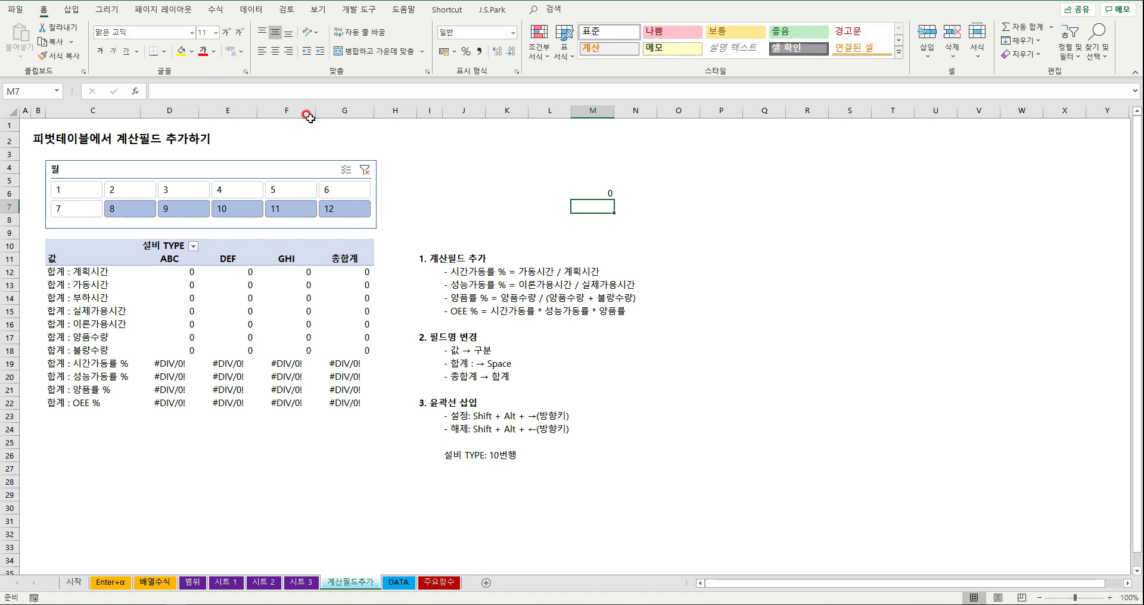
pyautogui.click(586, 193)
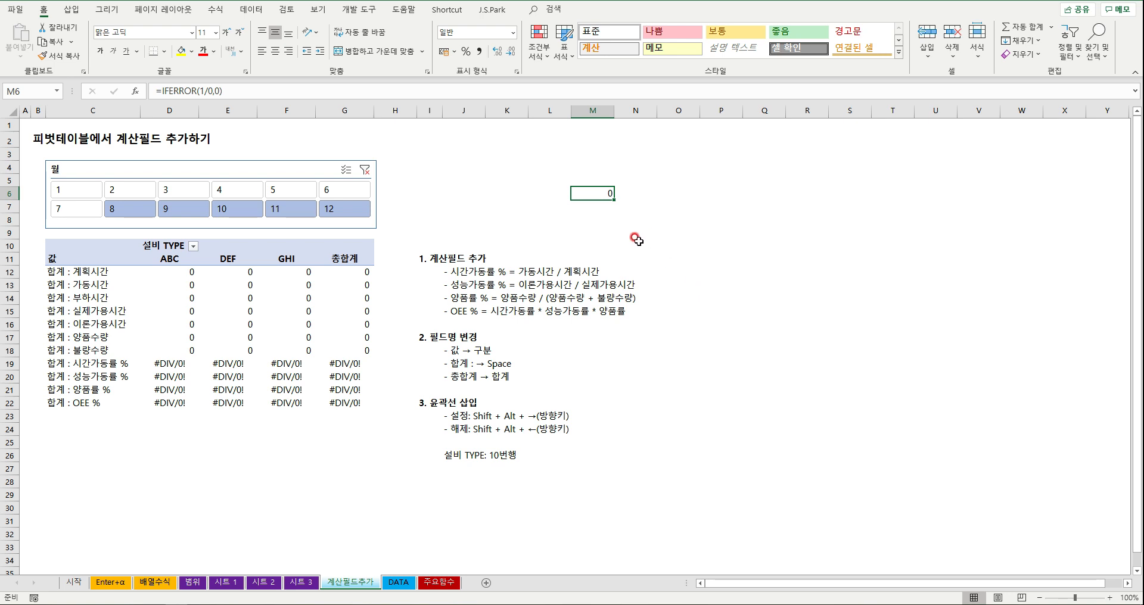
# Hide the pivot table's field list and load the existing calculated field 시간가동률 % for editing
pyautogui.click(280, 285)
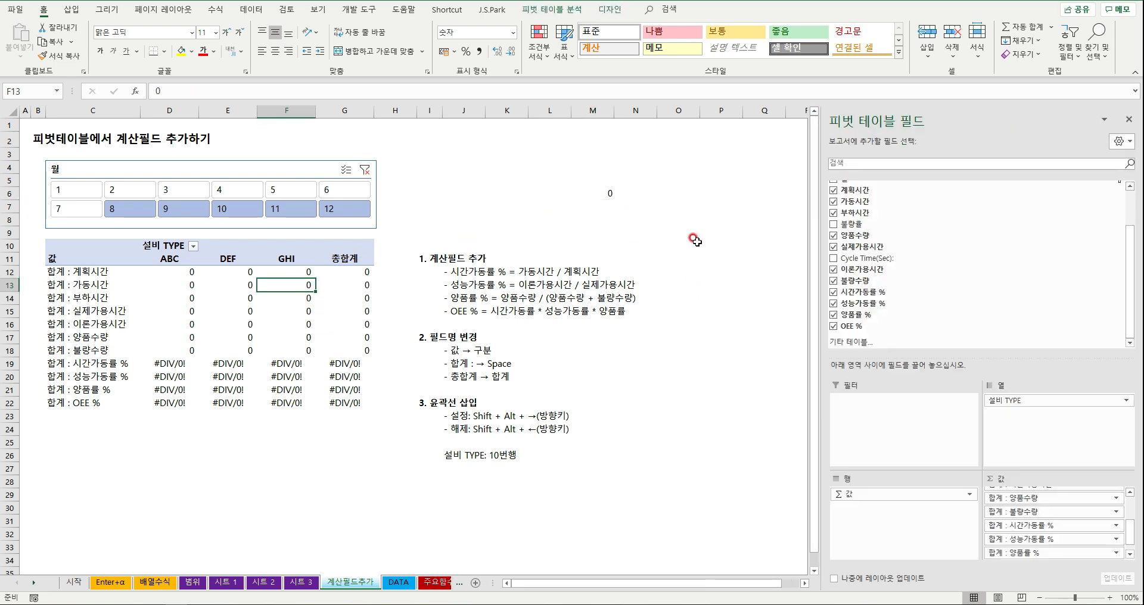
pyautogui.click(1128, 119)
pyautogui.click(241, 287)
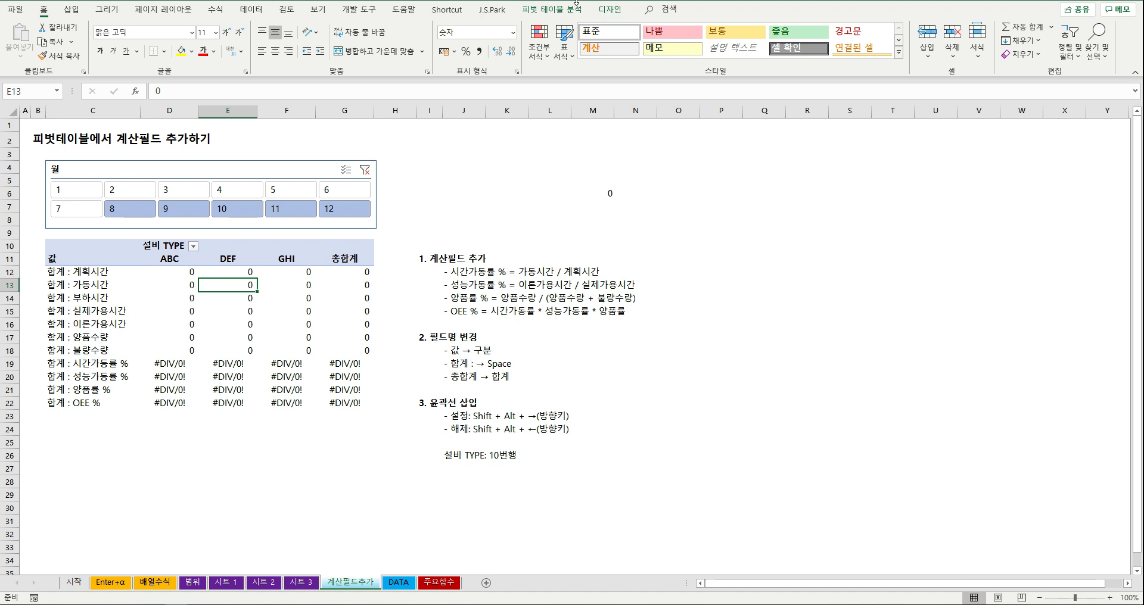
pyautogui.click(552, 9)
pyautogui.click(635, 58)
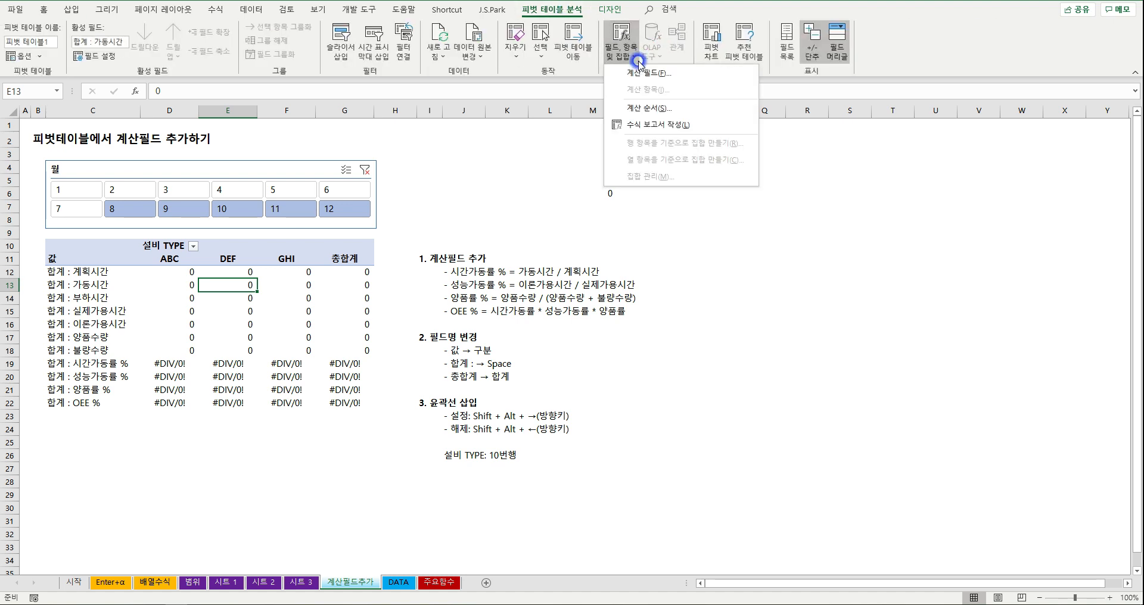
pyautogui.click(643, 76)
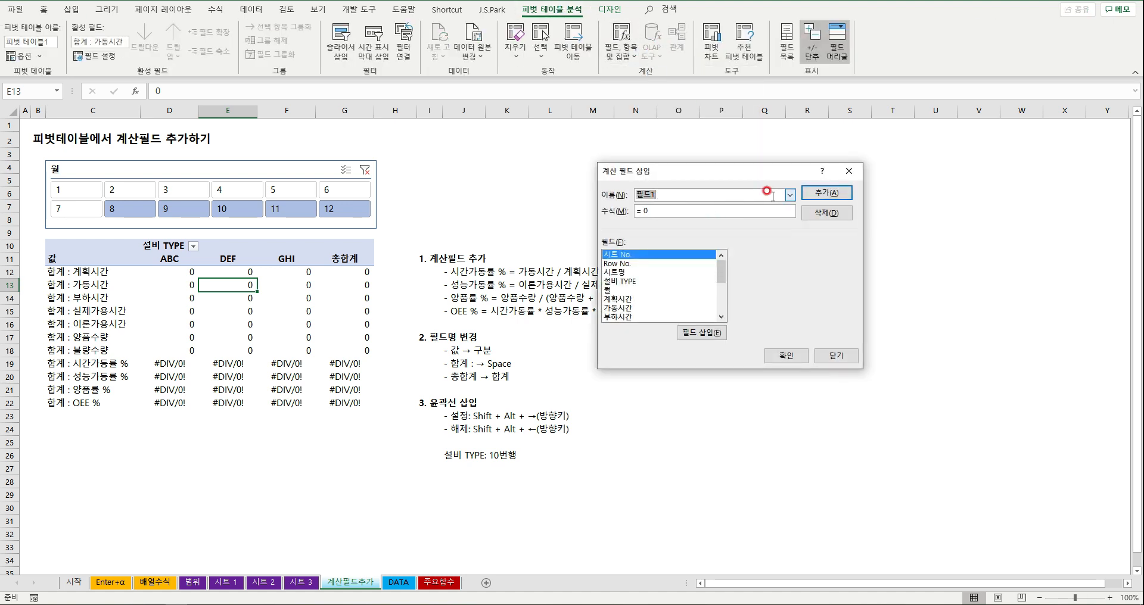
pyautogui.moveTo(722, 272); pyautogui.dragTo(723, 301)
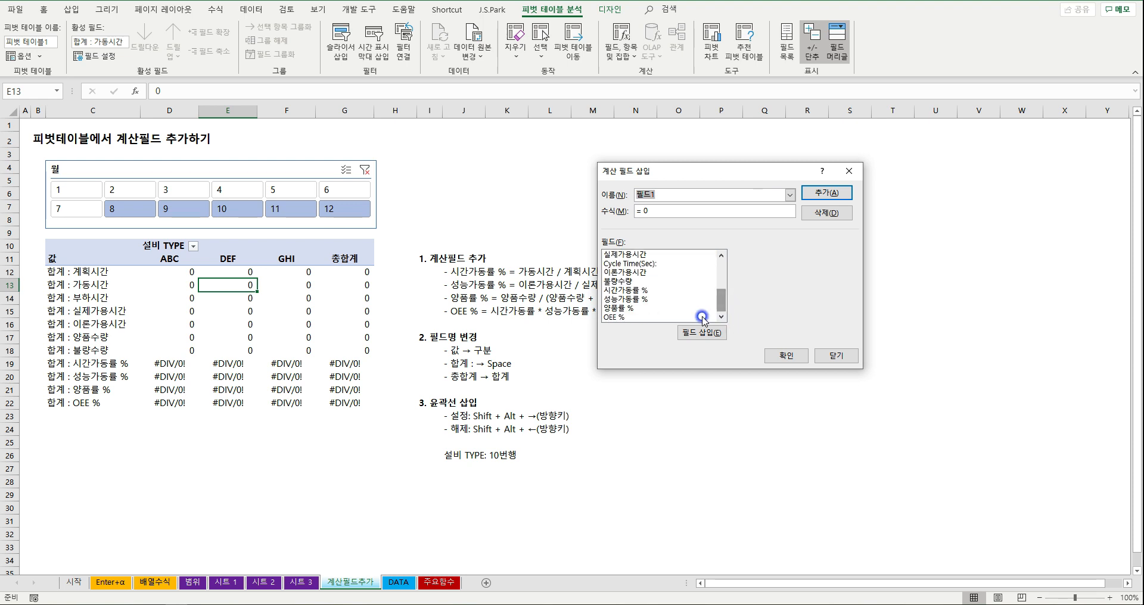
pyautogui.click(667, 299)
pyautogui.click(658, 291)
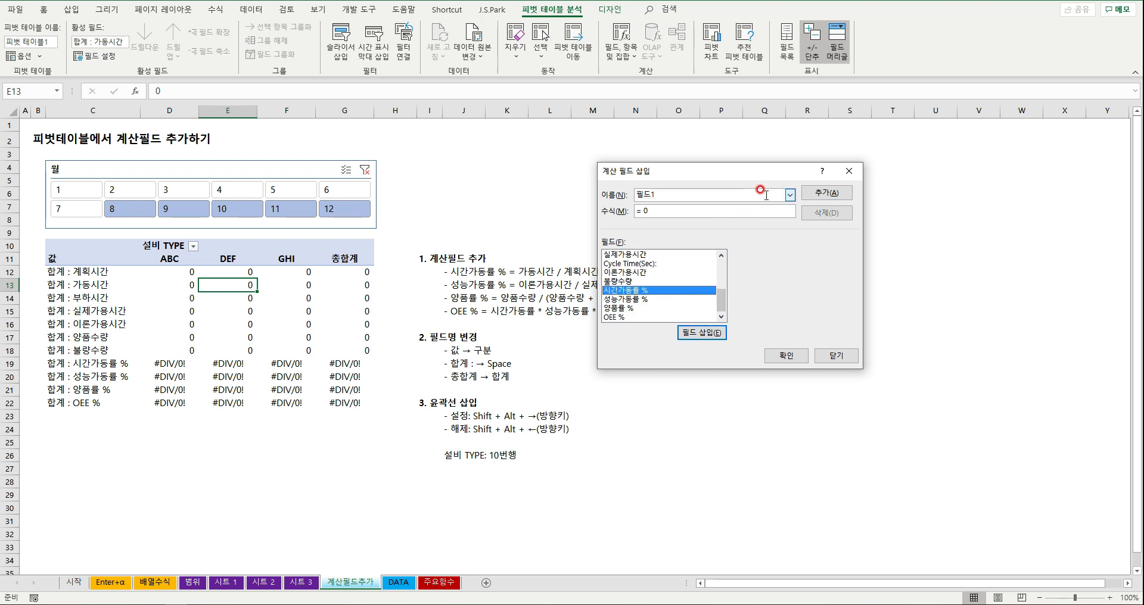
pyautogui.click(787, 195)
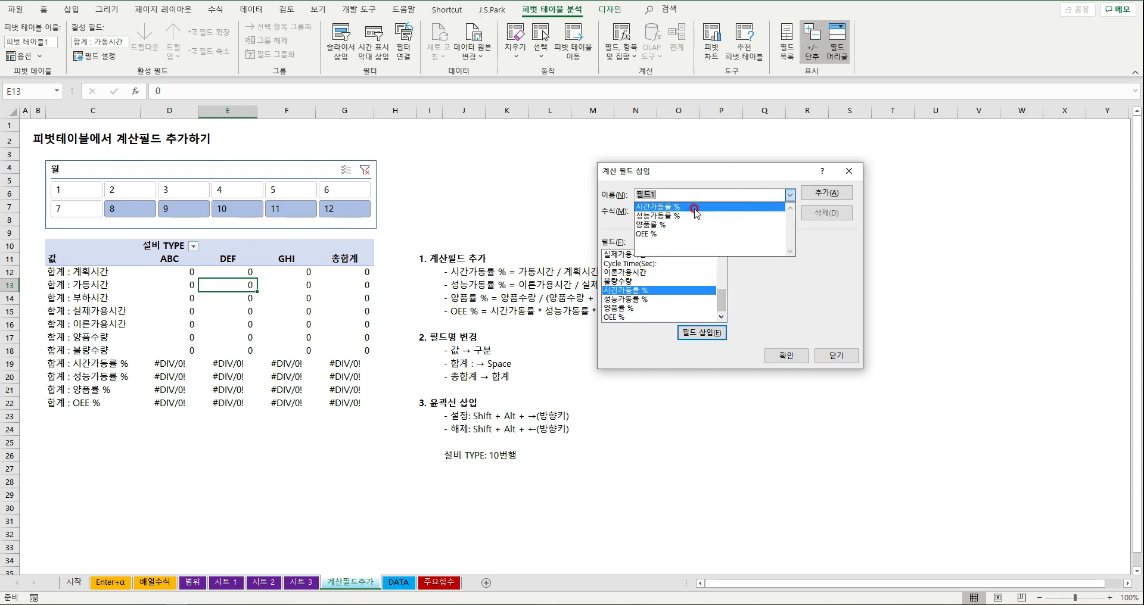
pyautogui.click(676, 207)
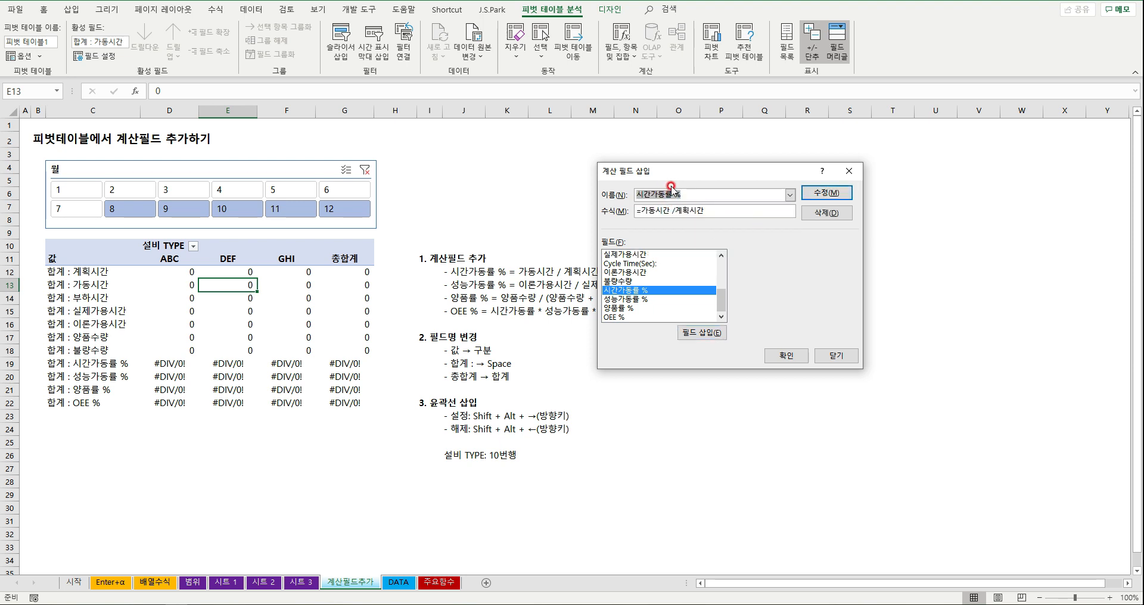
# Modify the 시간가동률 % formula to =iferror(가동시간 /계획시간,0)
pyautogui.moveTo(710, 210); pyautogui.dragTo(597, 207)
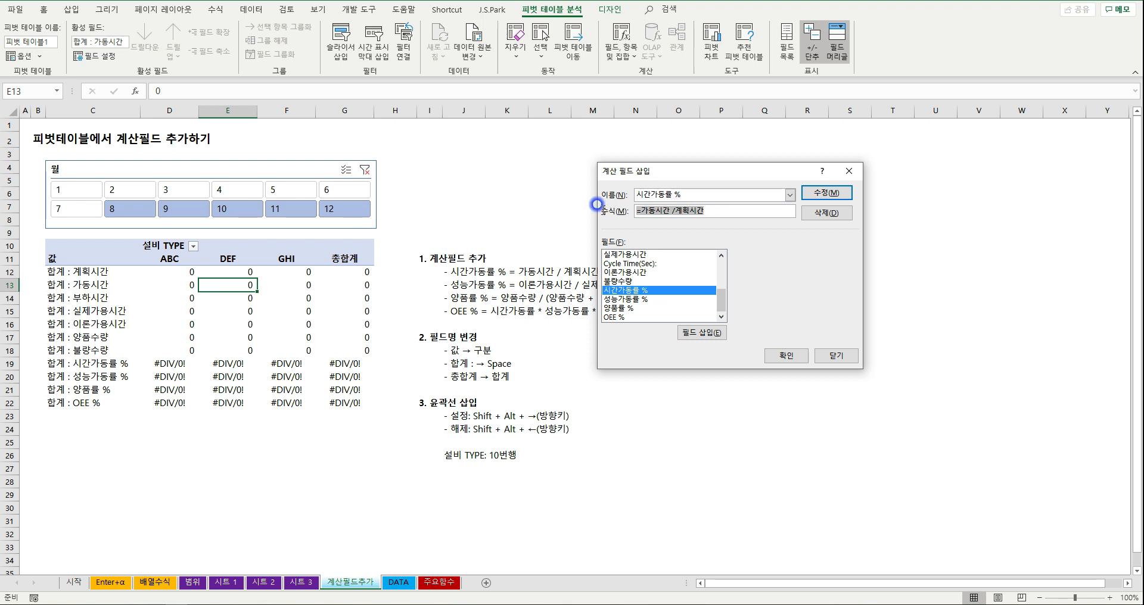
pyautogui.click(650, 215)
pyautogui.click(1102, 253)
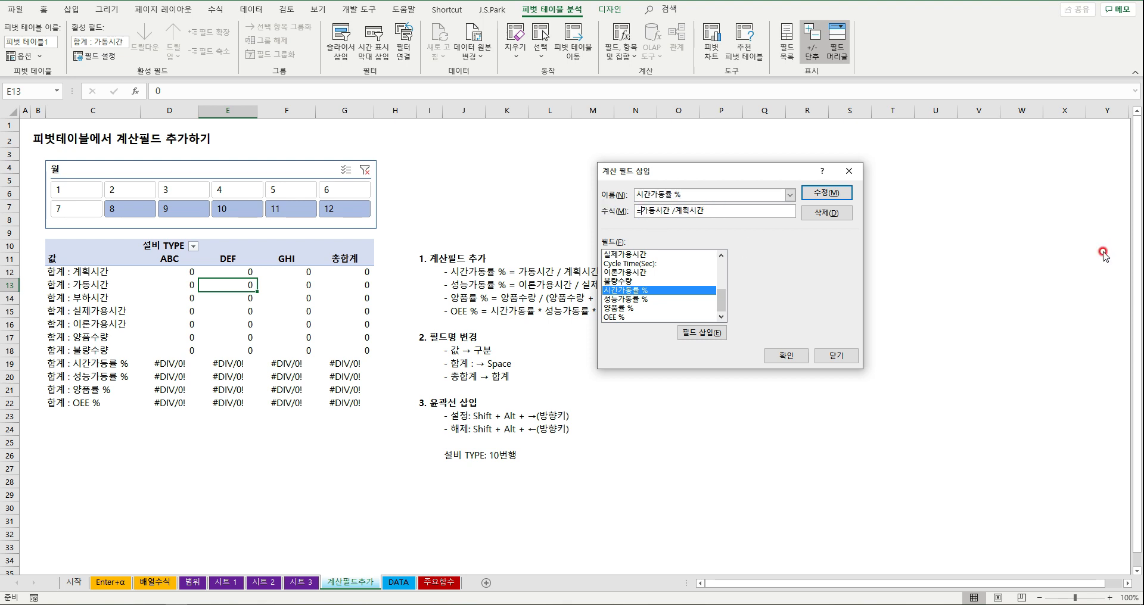
pyautogui.write('iferror(')
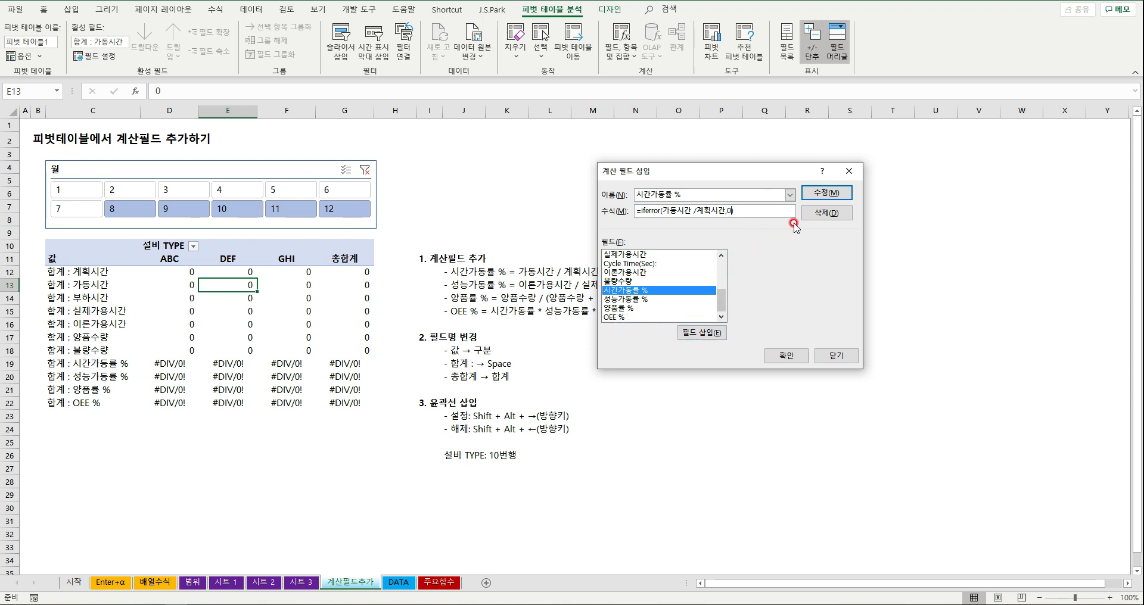
pyautogui.write(')')
pyautogui.click(827, 193)
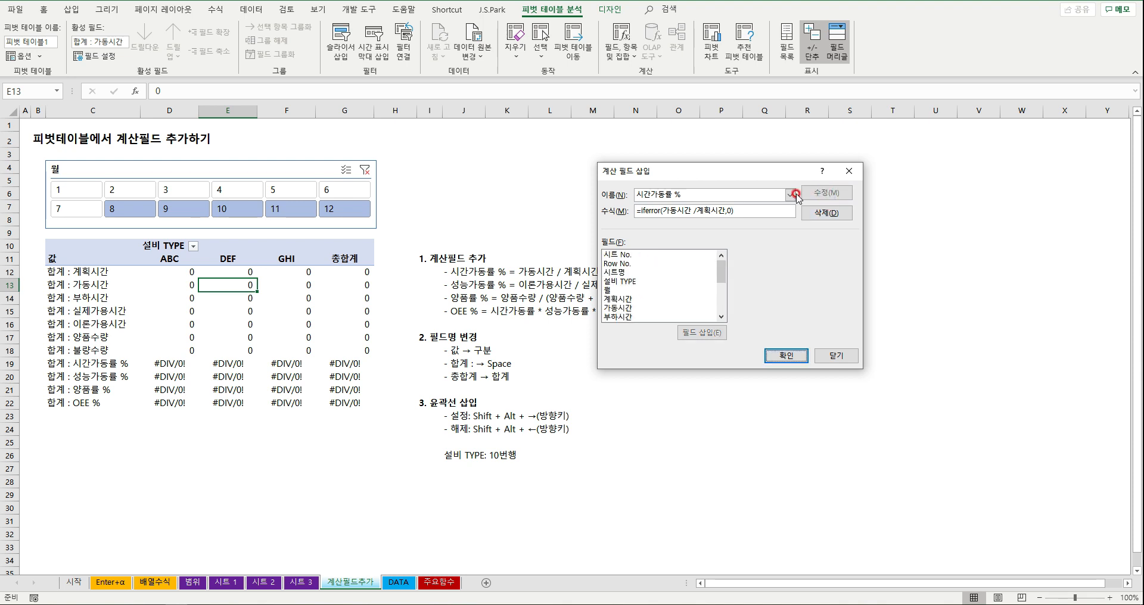
# Modify the calculated field 성능가동률 % so its formula is =iferror(이론가용시간 /실제가용시간,0)
pyautogui.click(789, 195)
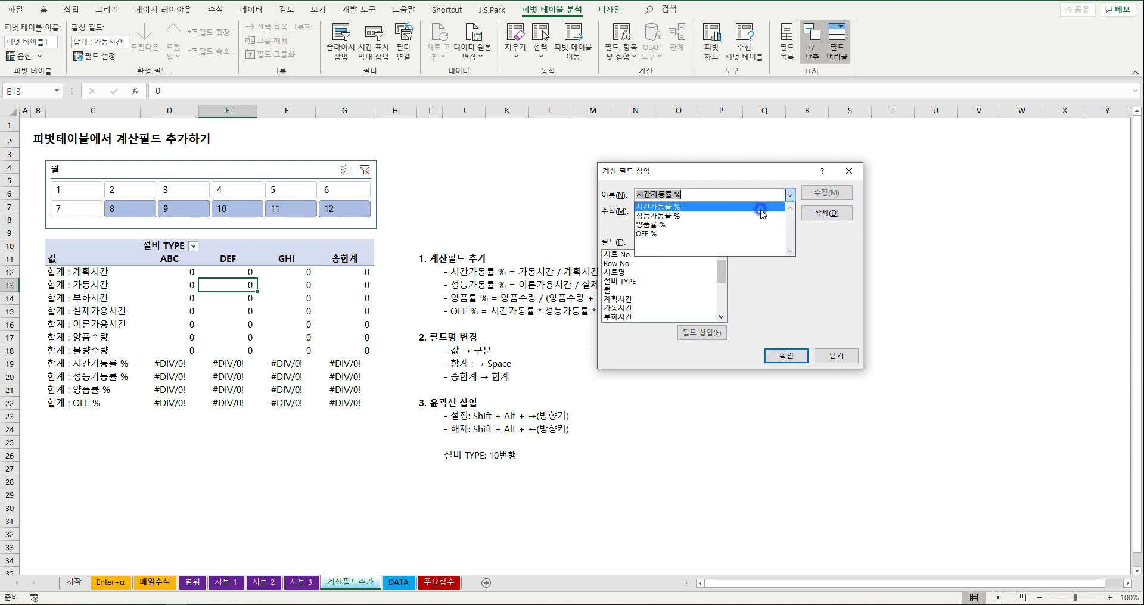
pyautogui.click(762, 215)
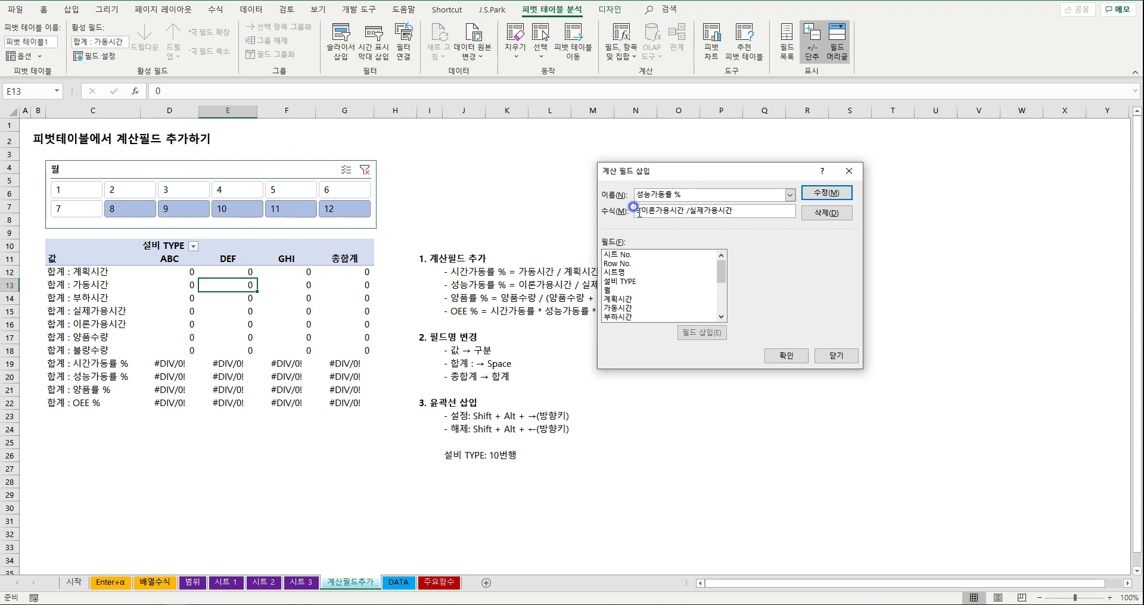
pyautogui.write('iferror(')
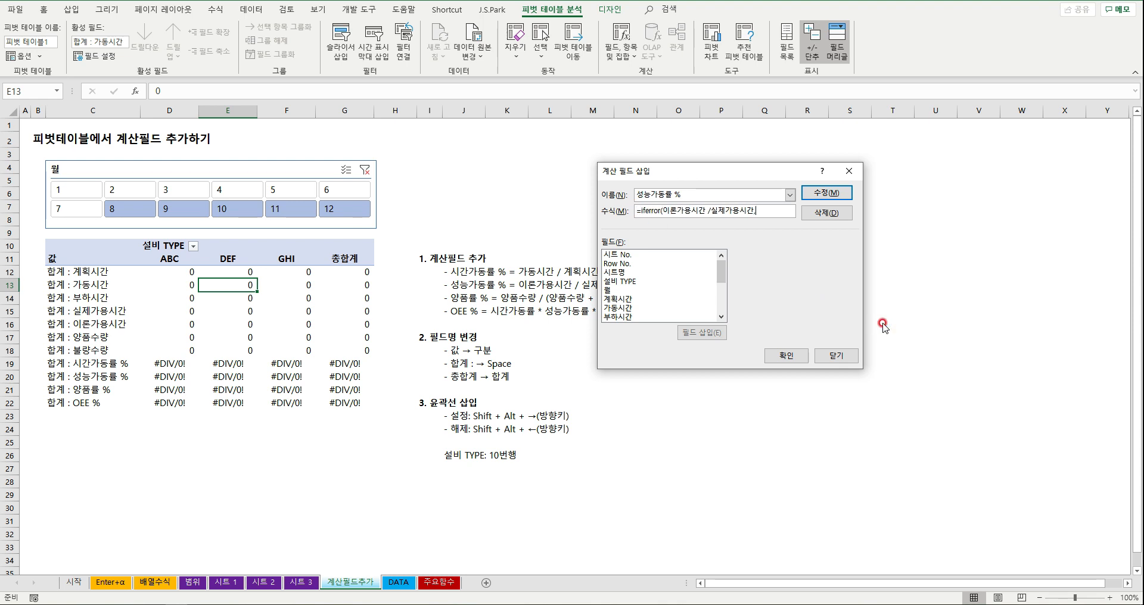
pyautogui.press('Return')
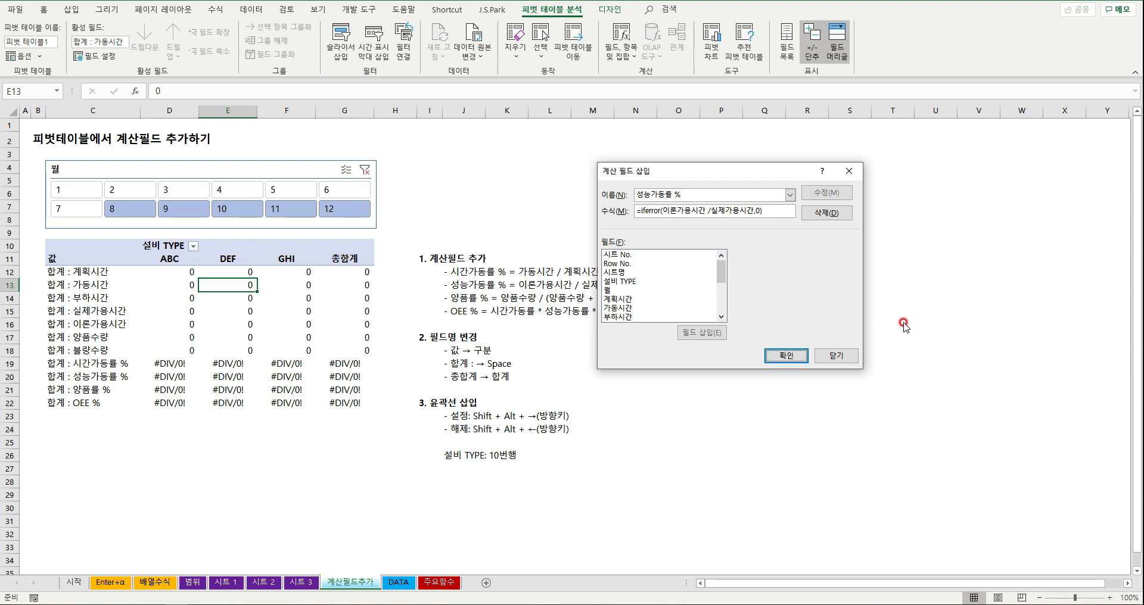
# Wrap the 양품률 % formula, 양품수량 /(양품수량 +불량수량 ), in IFERROR with 0 as the fallback
pyautogui.click(789, 194)
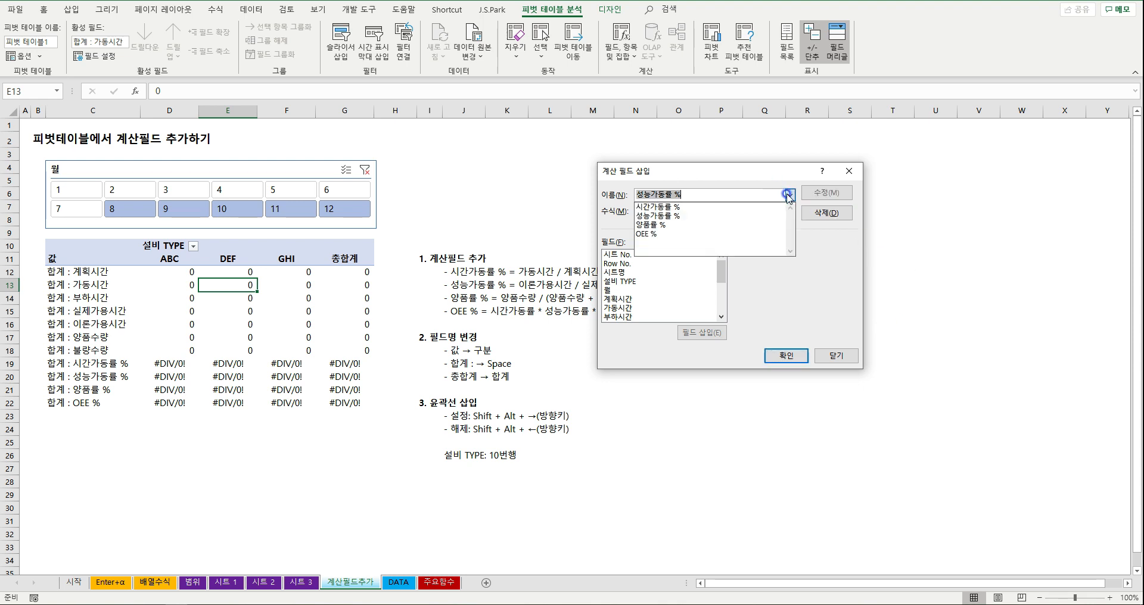
pyautogui.click(685, 222)
pyautogui.click(636, 210)
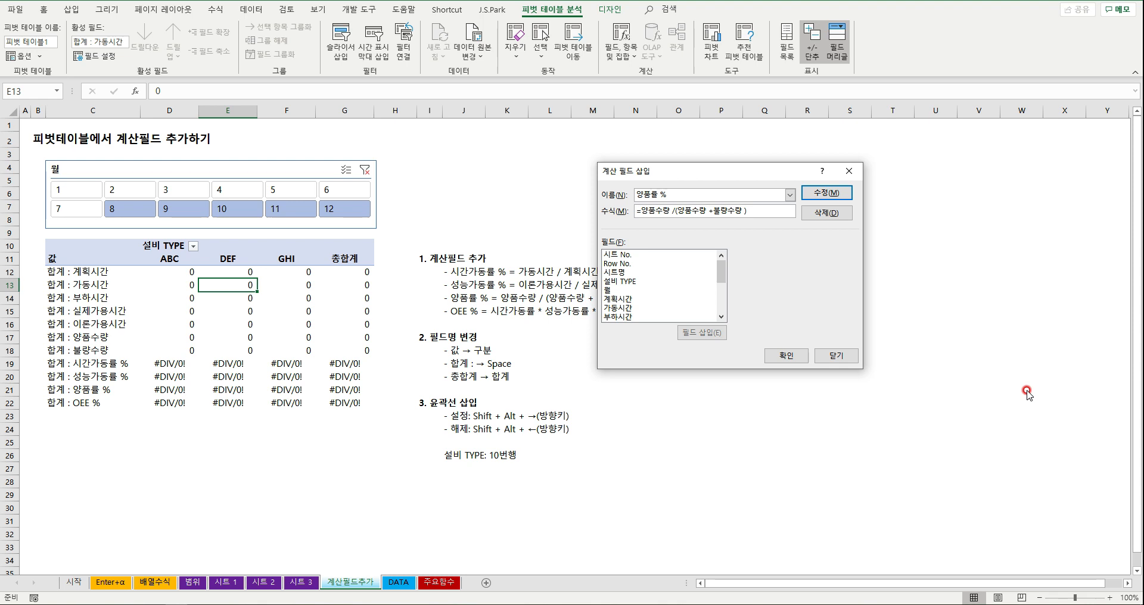
pyautogui.write('iferror(')
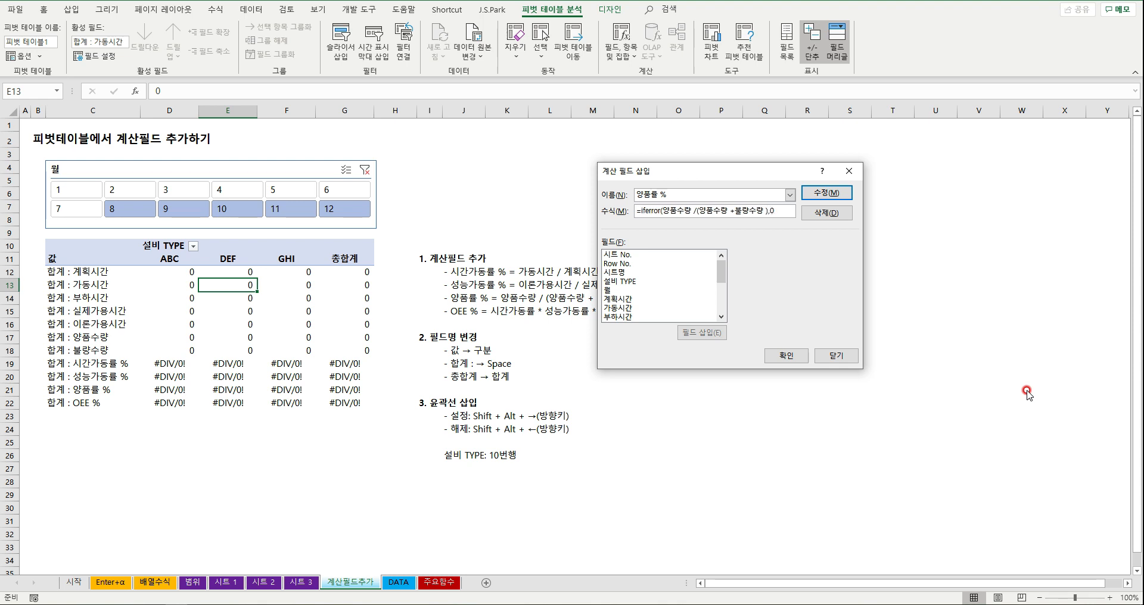
# Modify the OEE % formula to =iferror('시간가동률 %'*'성능가동률 %'*'양품률 %',"")
pyautogui.click(789, 195)
pyautogui.click(703, 234)
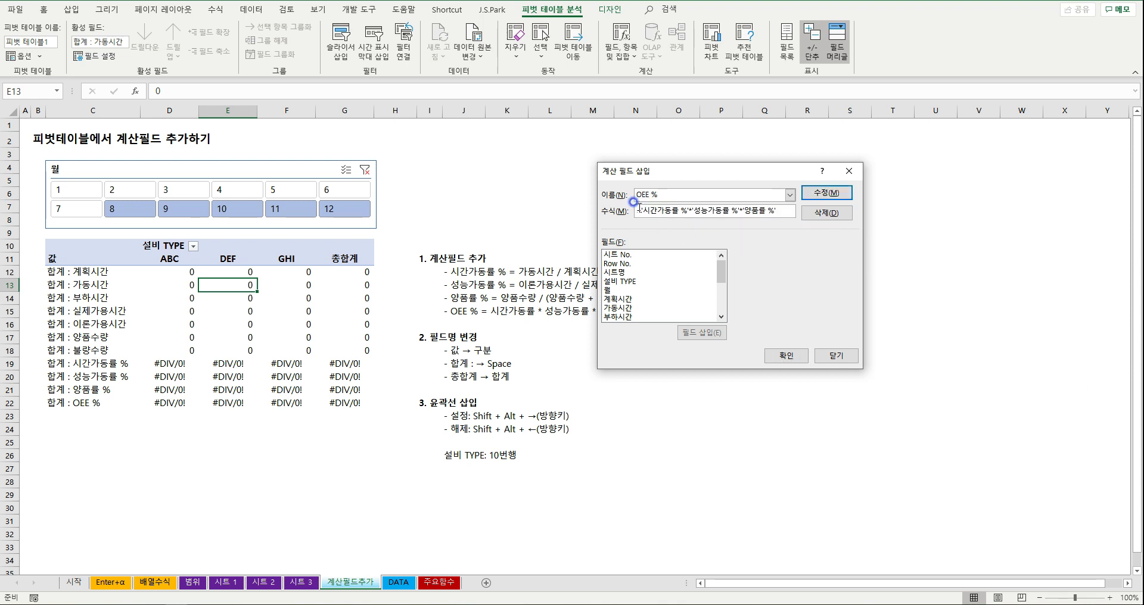
pyautogui.write('if')
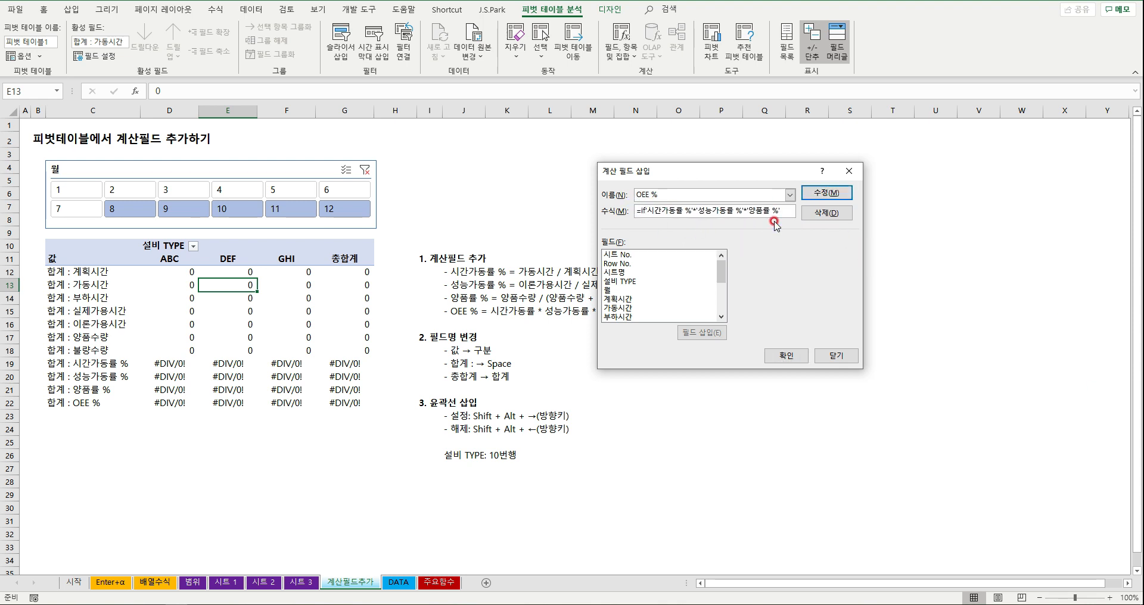
pyautogui.write('errro')
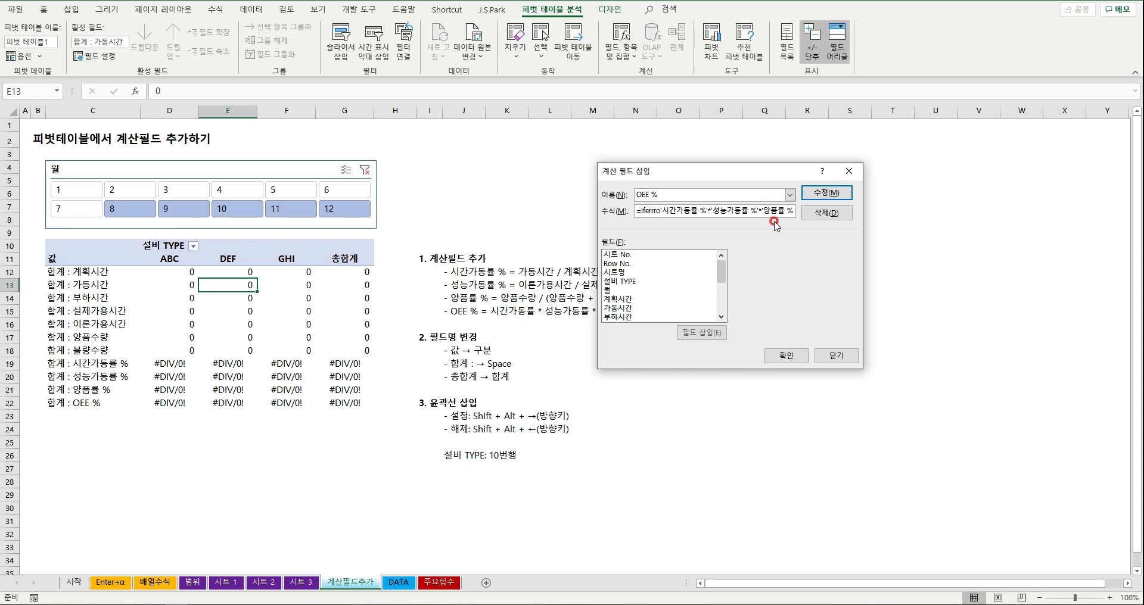
pyautogui.press('BackSpace')
pyautogui.press('BackSpace')
pyautogui.write('or(')
pyautogui.press('End')
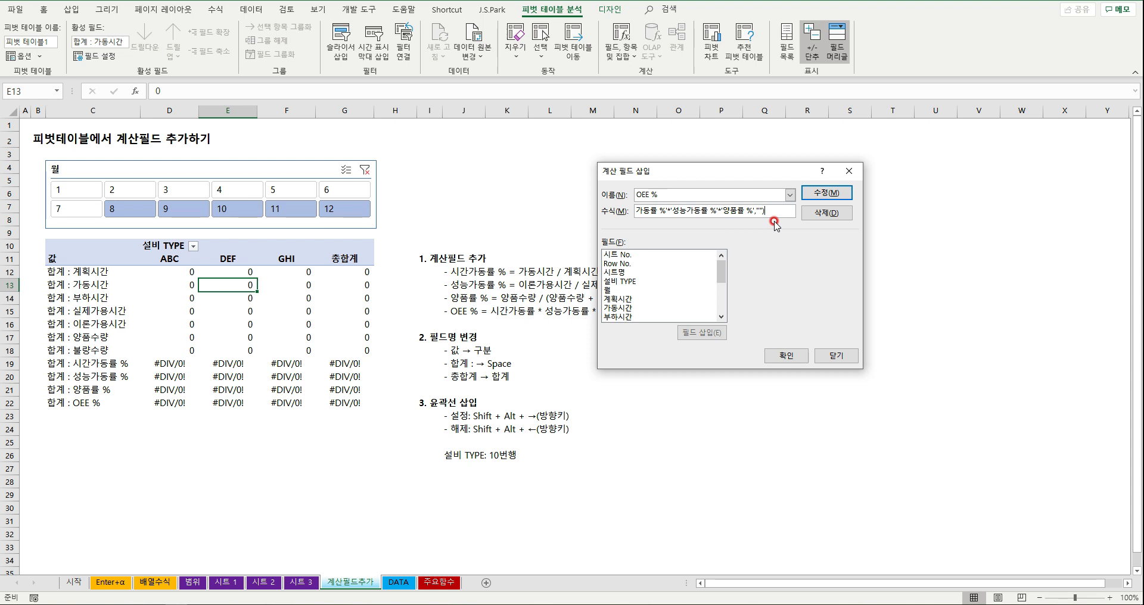
pyautogui.press('Return')
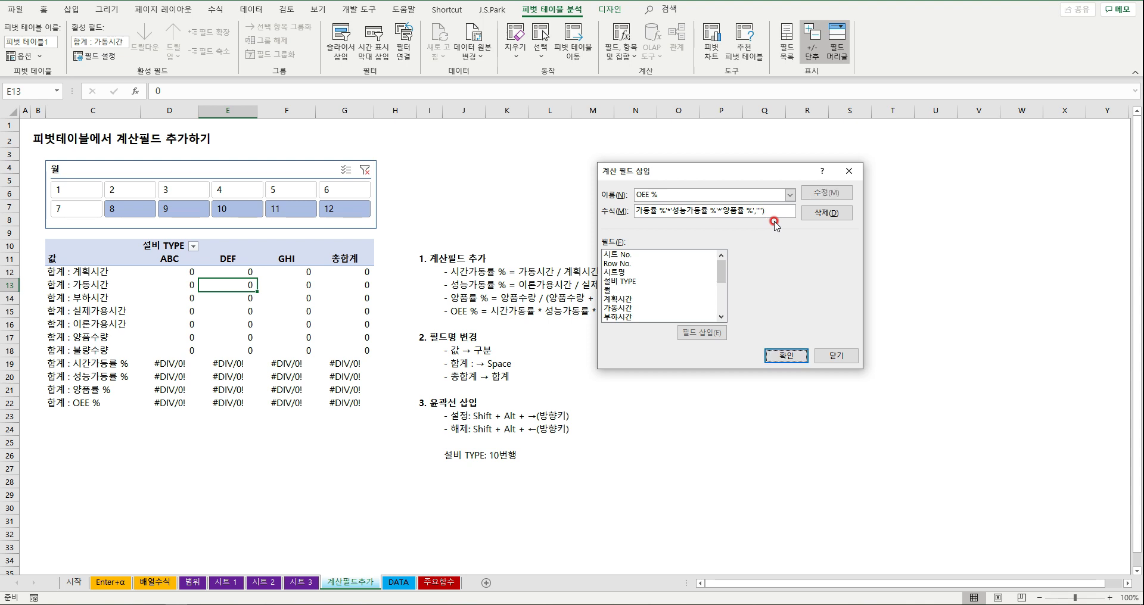
# Apply the calculated field changes to the pivot table and review the end of the OEE % formula
pyautogui.click(787, 355)
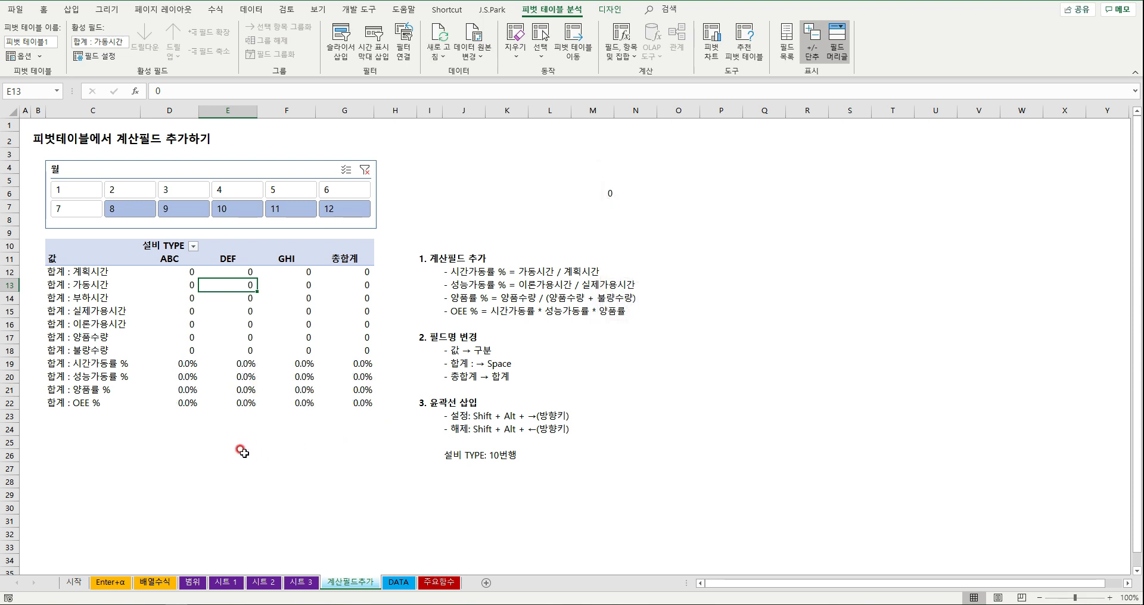
pyautogui.click(175, 402)
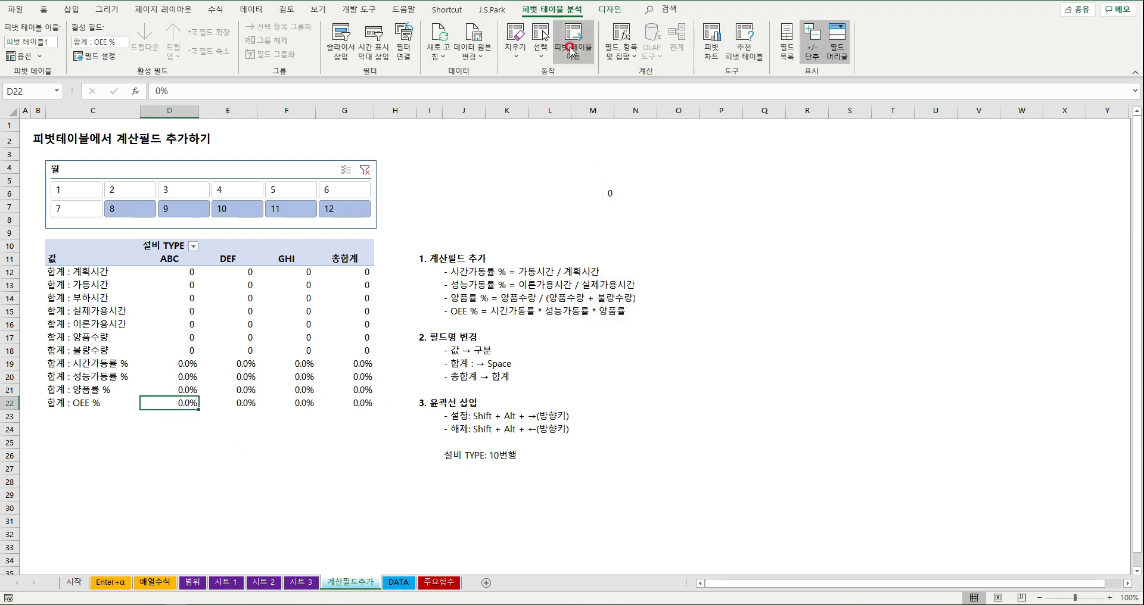
pyautogui.click(621, 48)
pyautogui.click(629, 72)
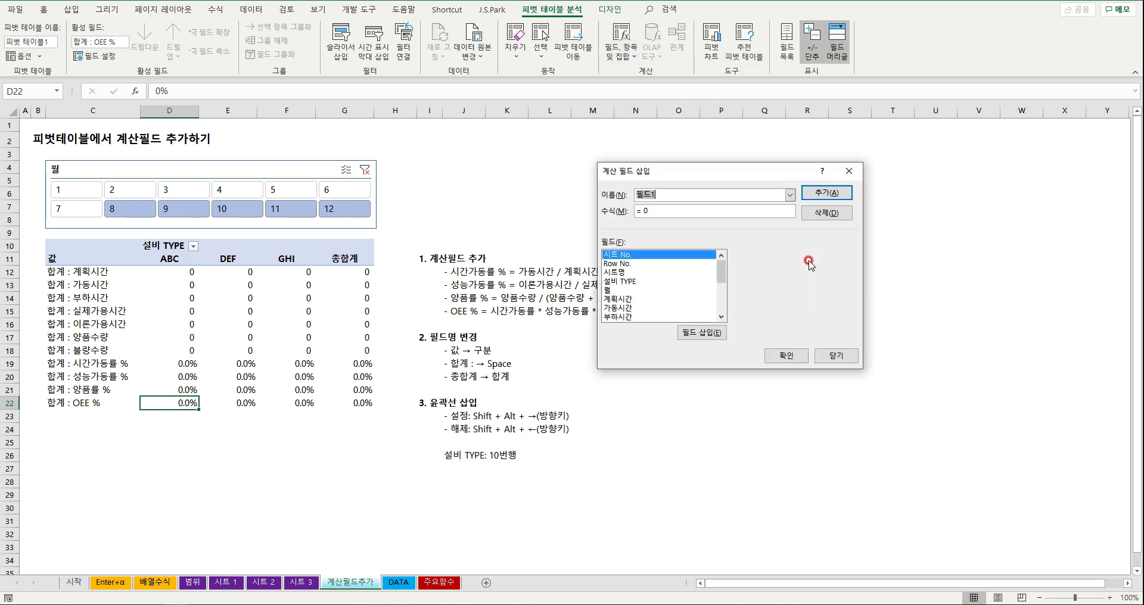
pyautogui.click(790, 195)
pyautogui.click(712, 237)
pyautogui.moveTo(766, 211); pyautogui.dragTo(867, 214)
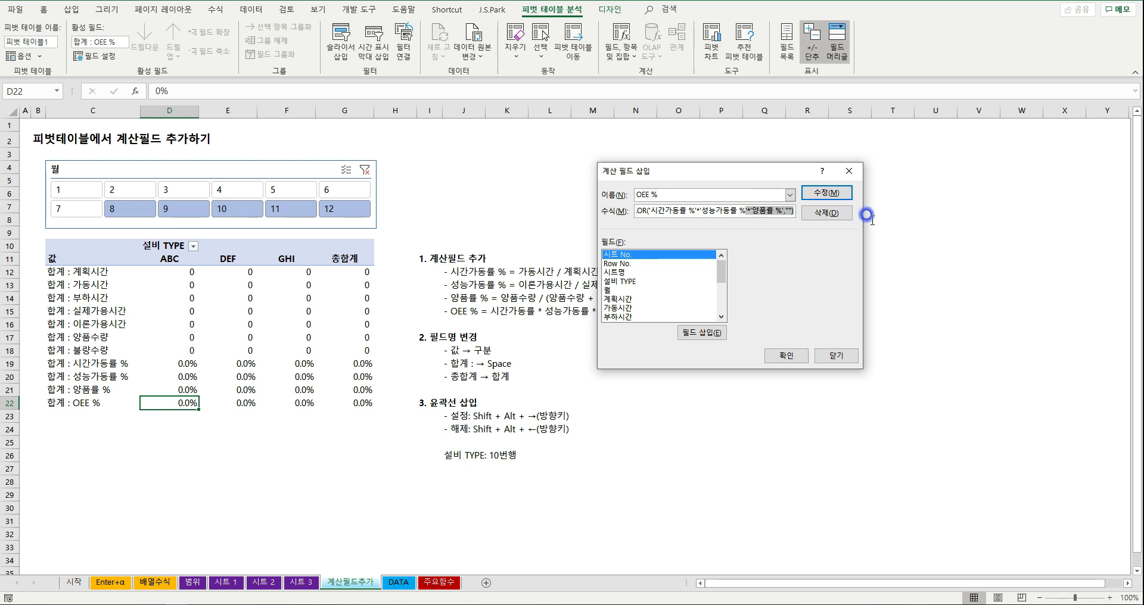
pyautogui.click(794, 213)
pyautogui.click(788, 210)
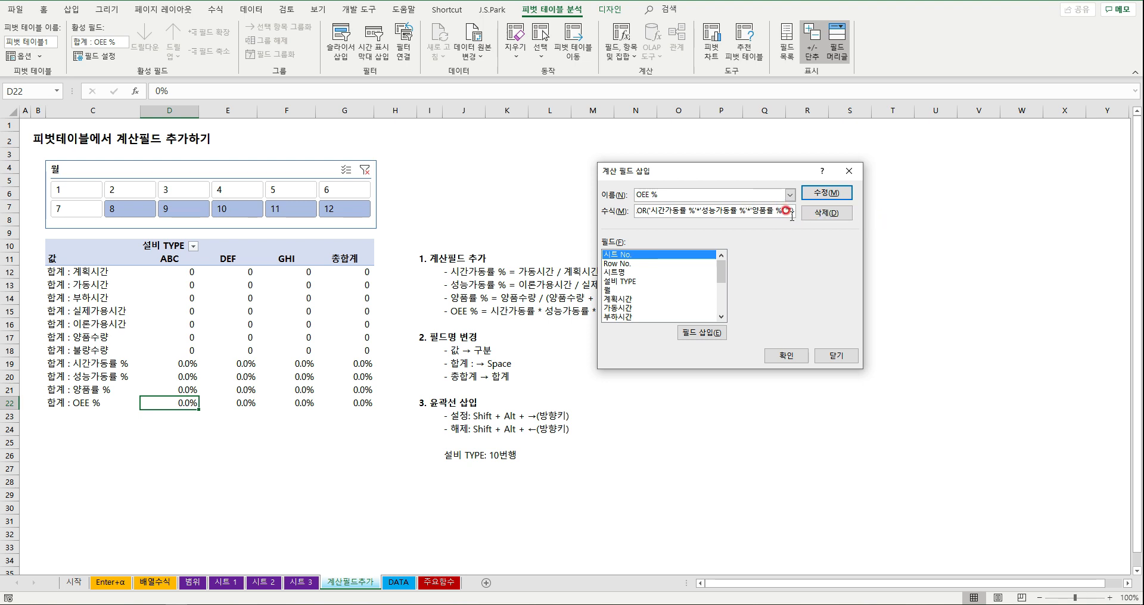
# Modify the 양품률 % formula to =IFERROR(양품수량/(양품수량+불량수량),"") and apply it to the pivot table
pyautogui.click(789, 195)
pyautogui.click(784, 222)
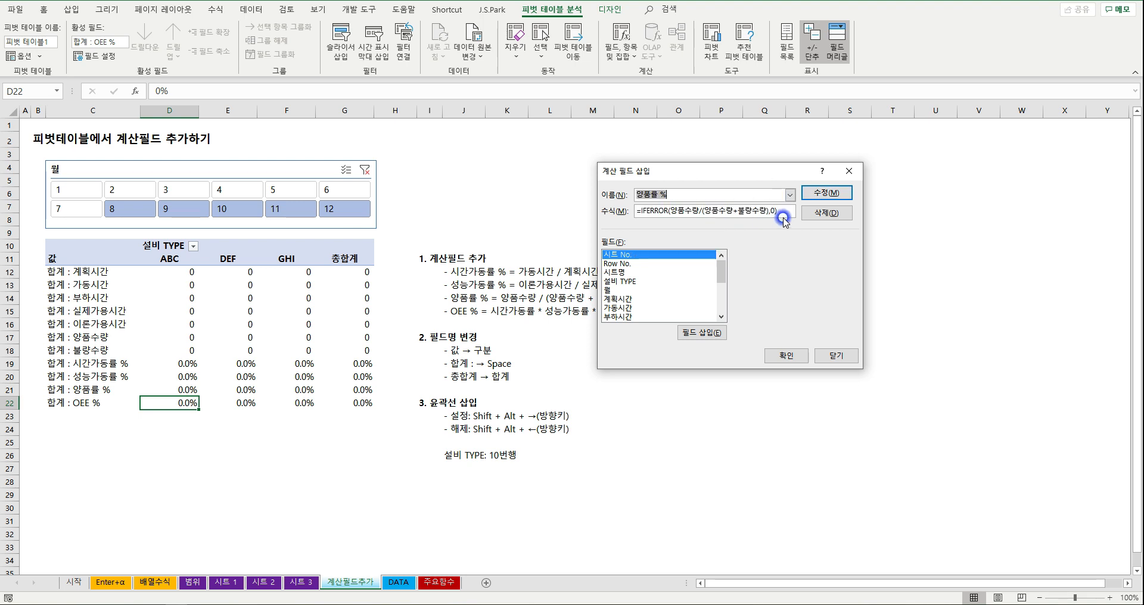
pyautogui.click(774, 210)
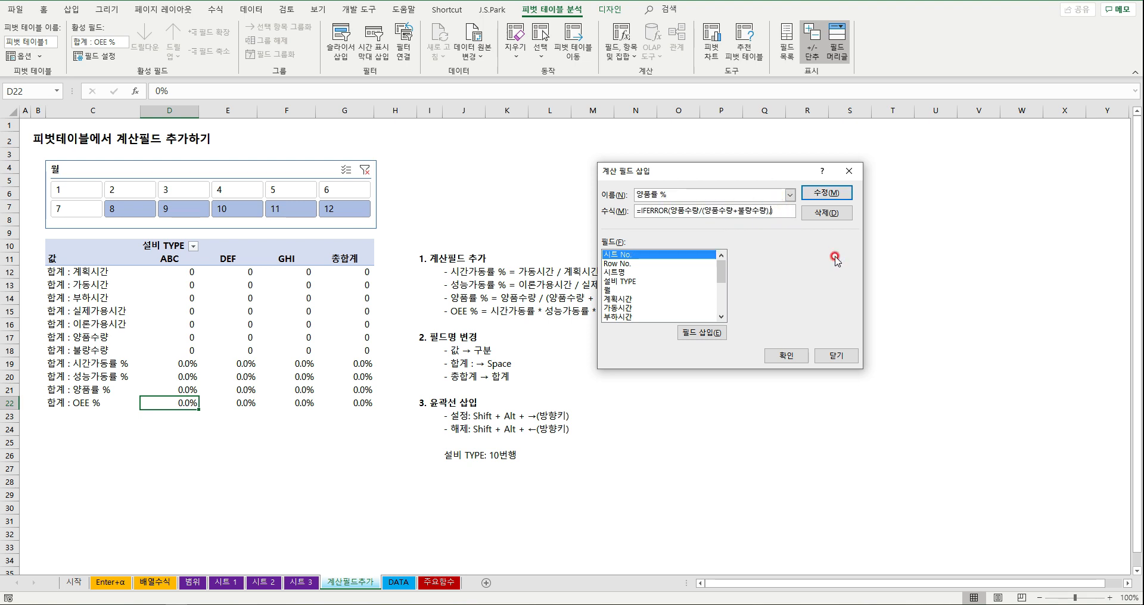
pyautogui.write('"')
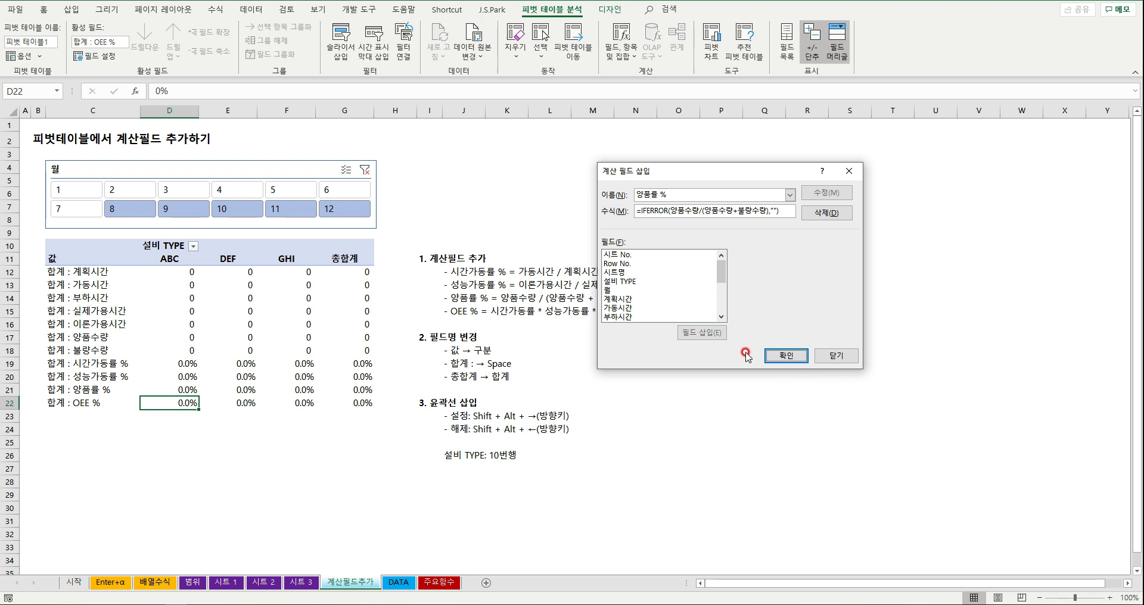
pyautogui.click(787, 356)
# Examine the 양품률 % and OEE % values across all equipment types in the pivot table
pyautogui.click(239, 428)
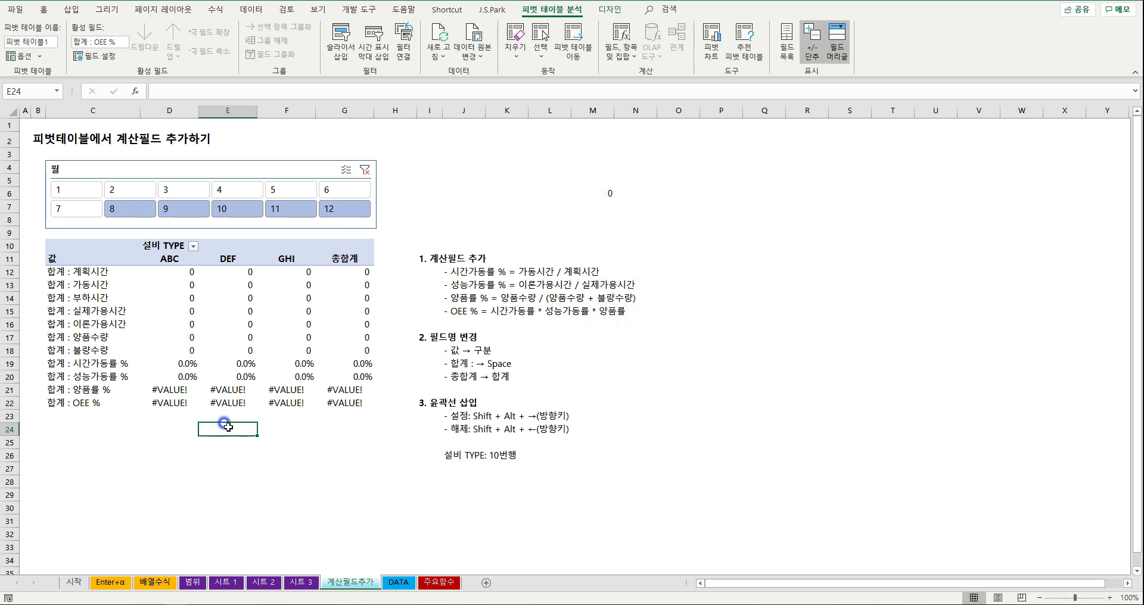
pyautogui.click(267, 429)
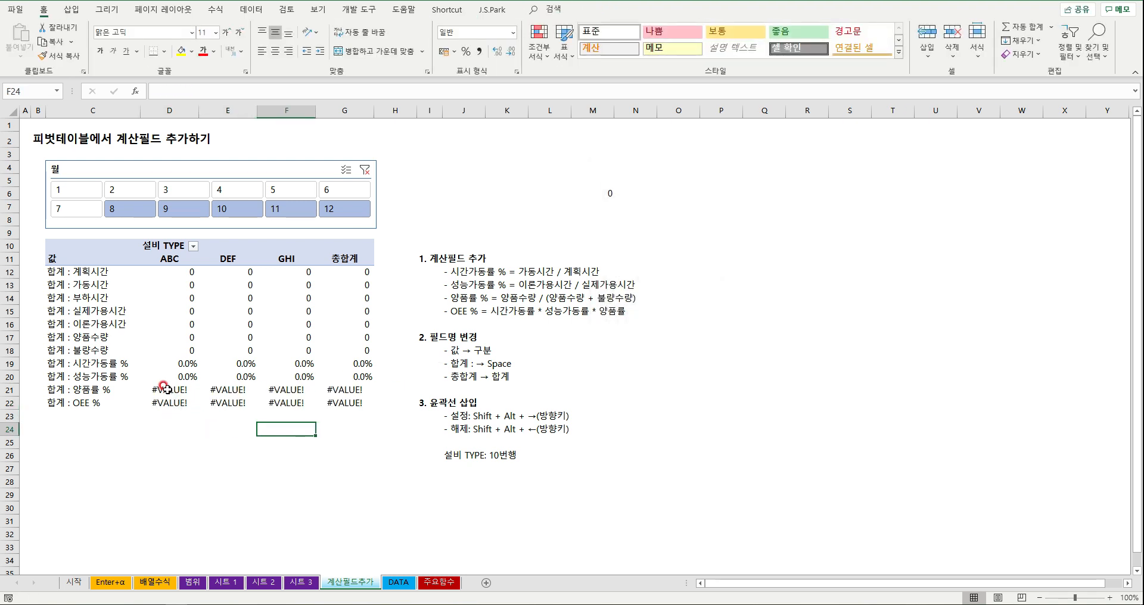
pyautogui.click(169, 392)
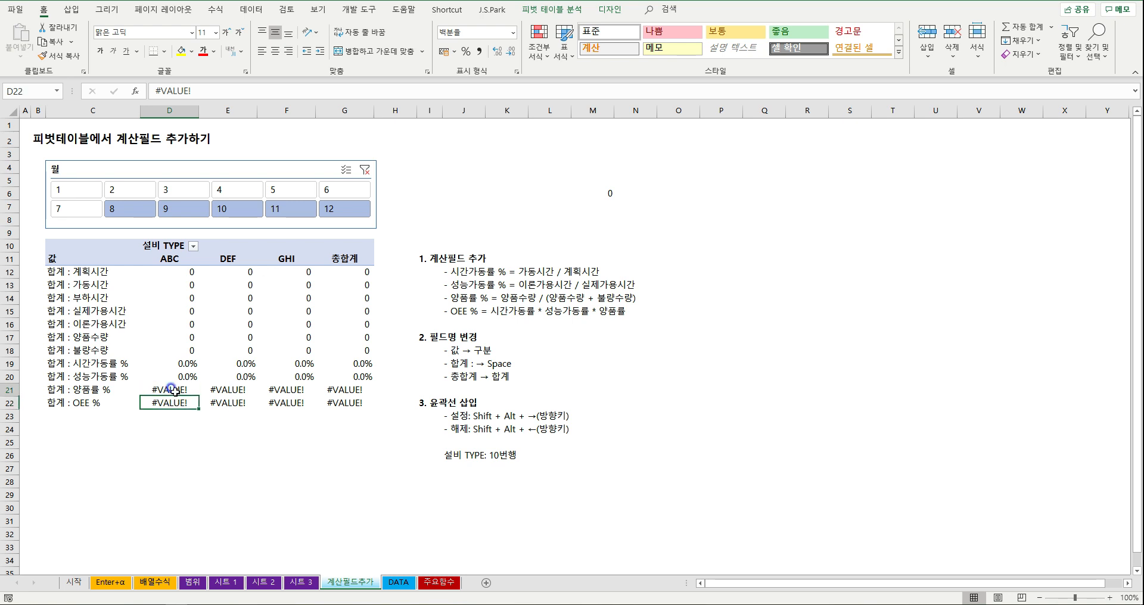
pyautogui.moveTo(169, 391); pyautogui.dragTo(340, 394)
pyautogui.click(166, 403)
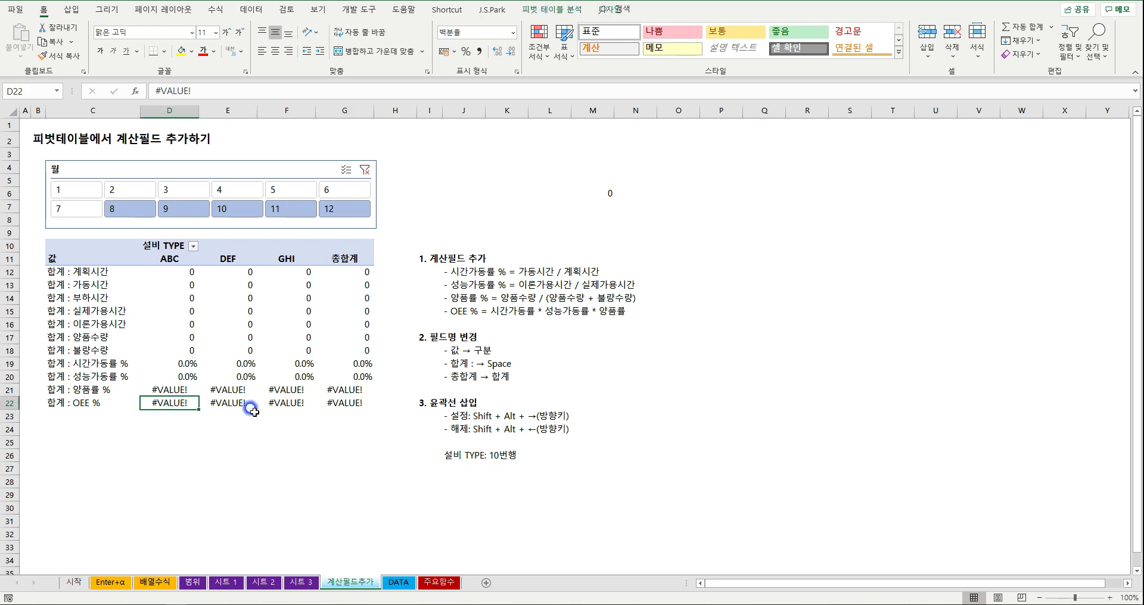
pyautogui.moveTo(350, 400); pyautogui.dragTo(191, 405)
pyautogui.click(244, 439)
# Set the IFERROR fallback of the 양품률 % calculated field to 0 and apply the change
pyautogui.click(344, 391)
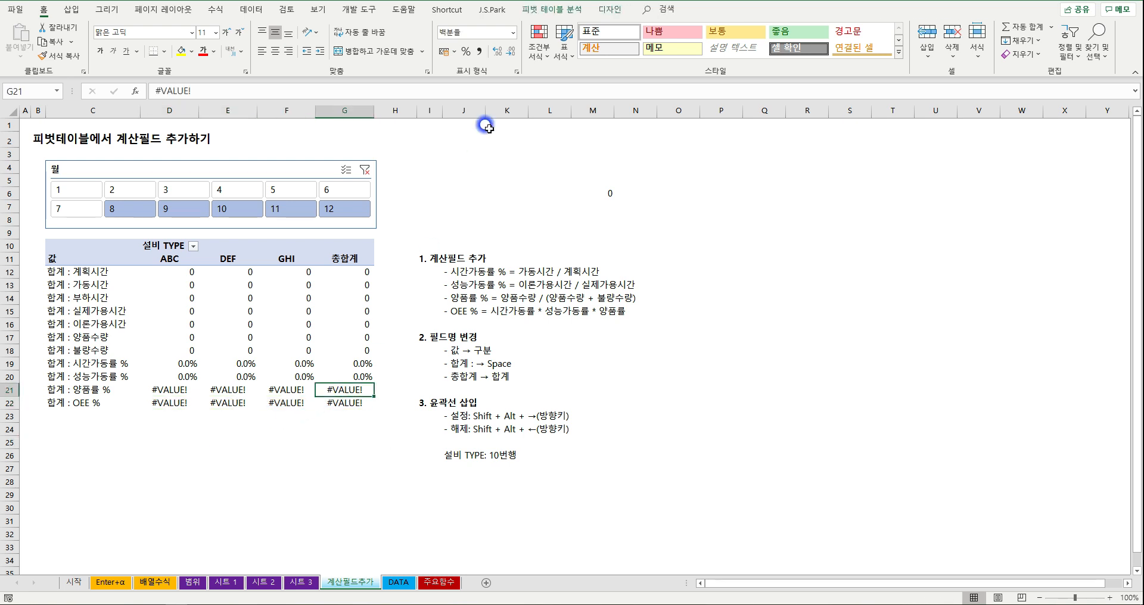
pyautogui.click(553, 9)
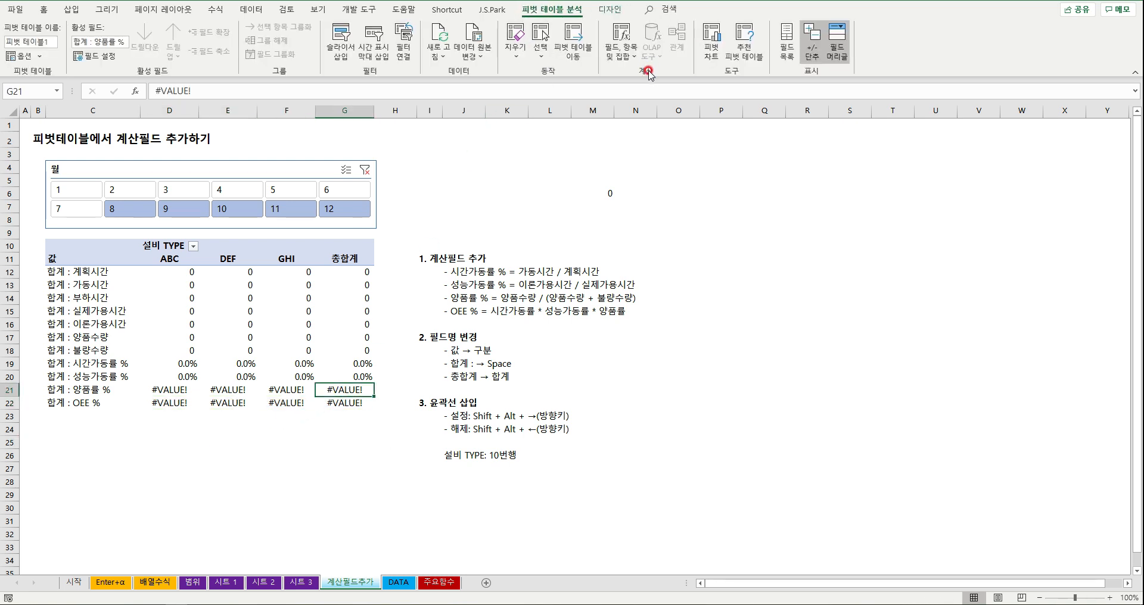
pyautogui.click(621, 41)
pyautogui.click(649, 73)
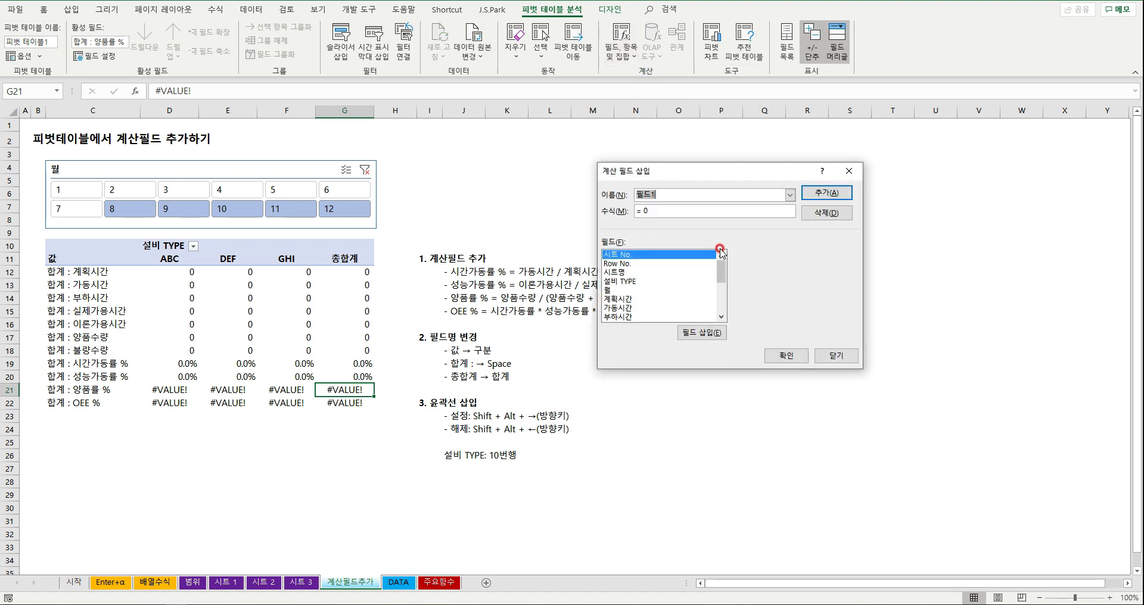
pyautogui.click(792, 193)
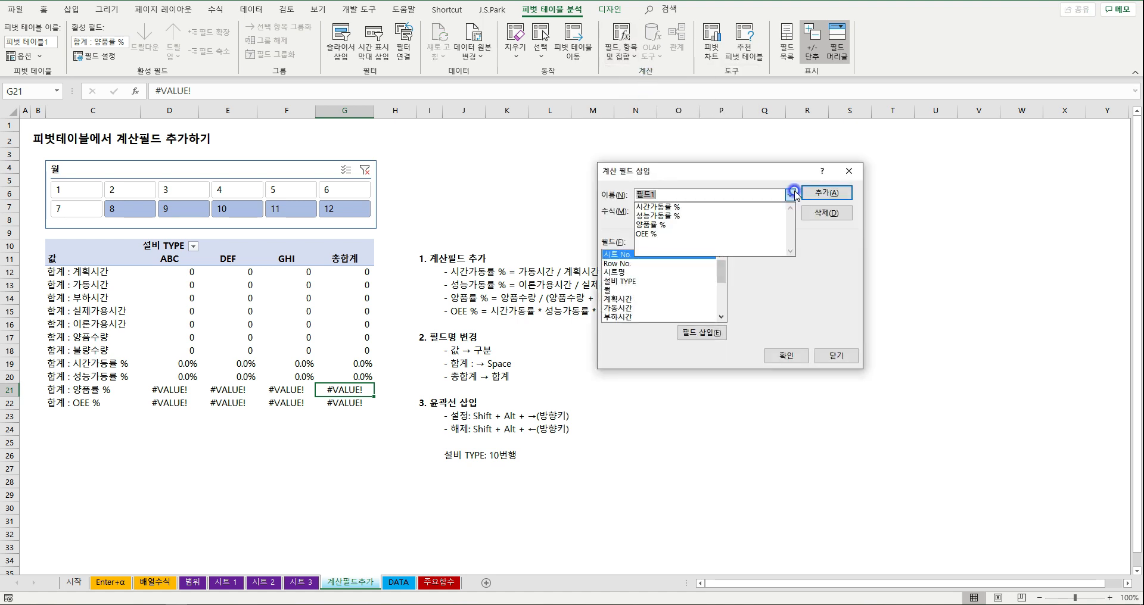
pyautogui.click(691, 227)
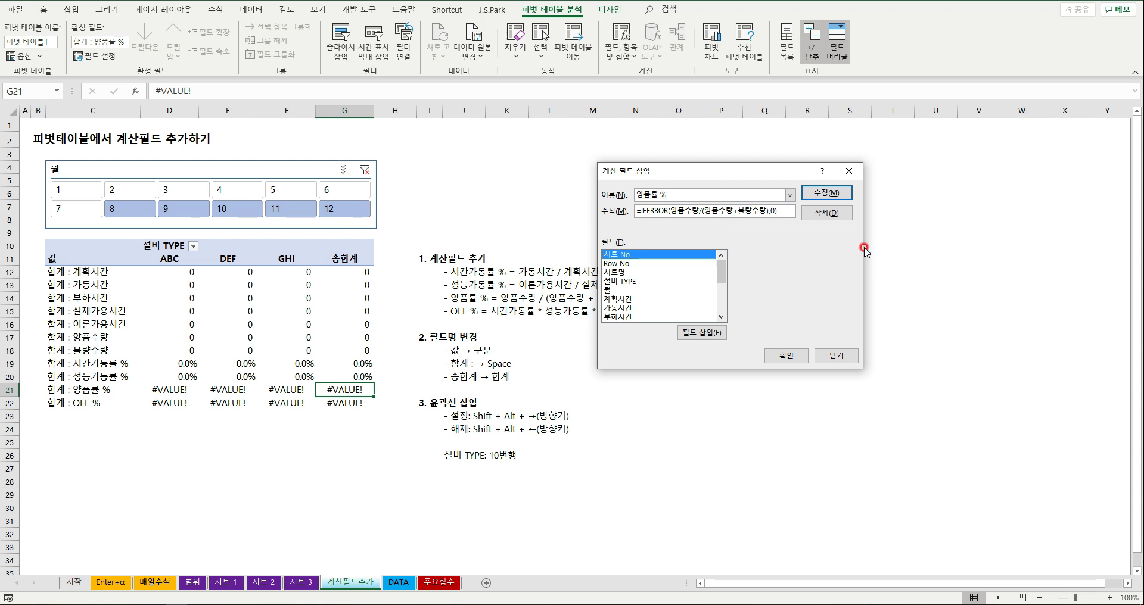
pyautogui.press('Return')
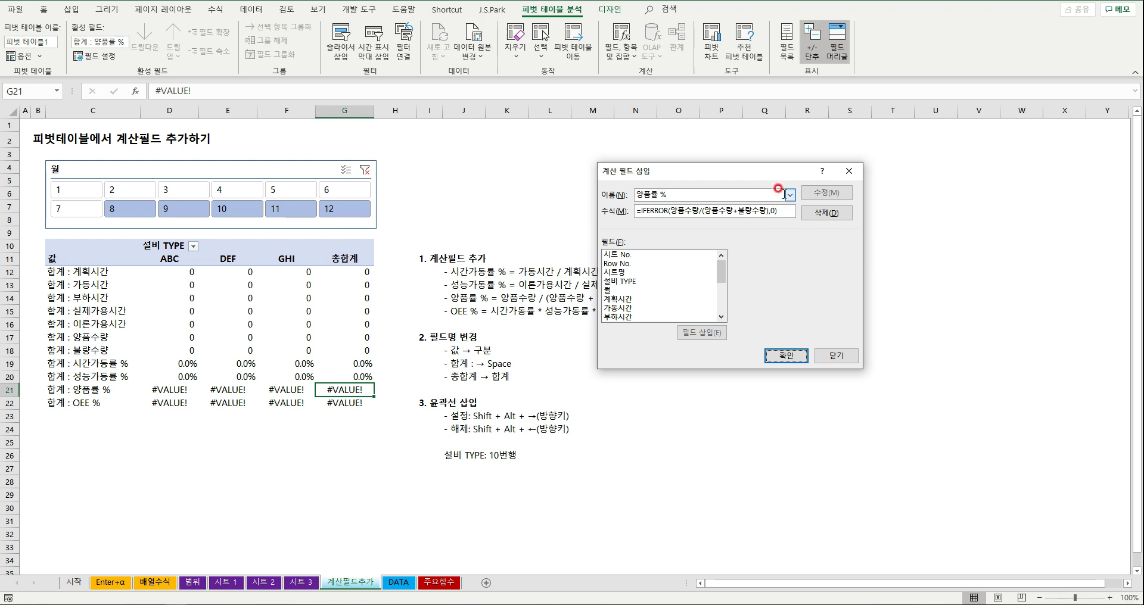
pyautogui.click(786, 356)
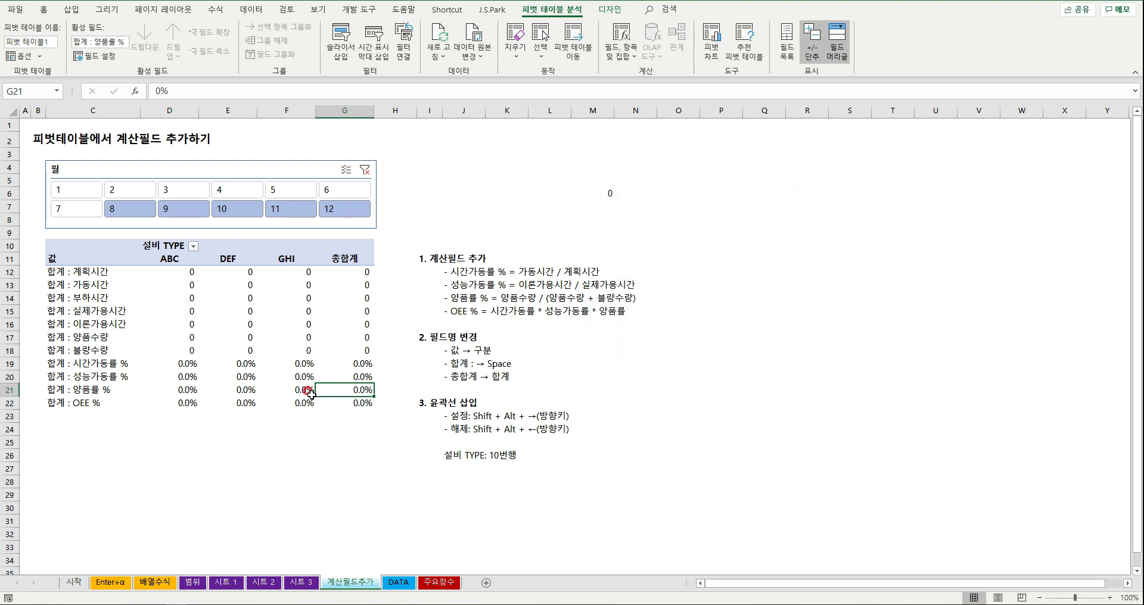
# Modify the OEE % formula to =IFERROR('시간가동률 %'*'성능가동률 %'*'양품률 %',0) and apply it to the pivot table
pyautogui.click(277, 391)
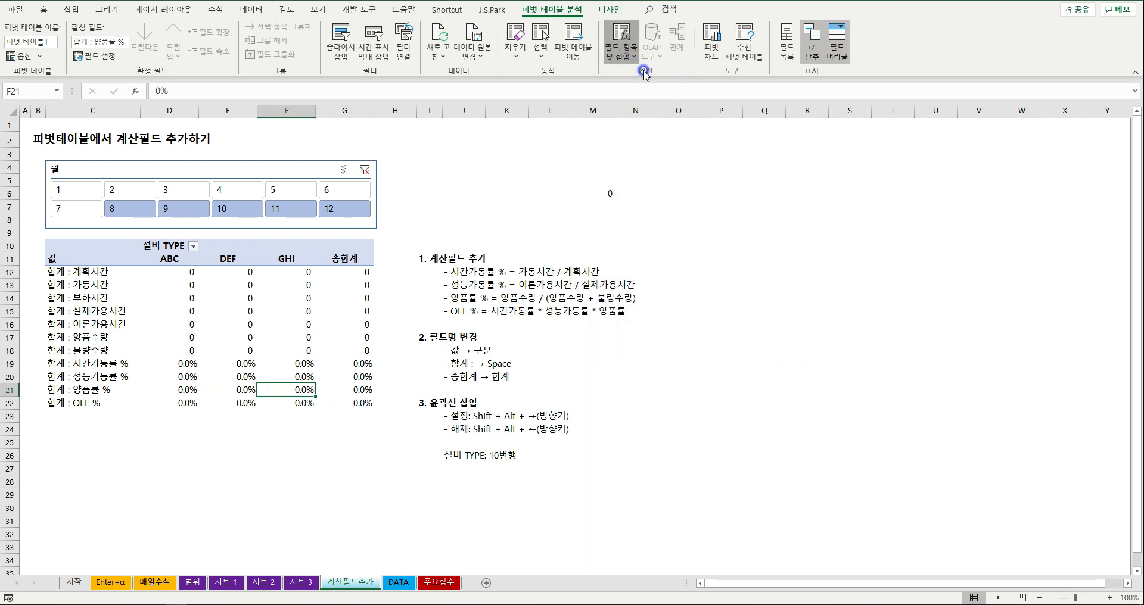
pyautogui.click(625, 53)
pyautogui.click(672, 77)
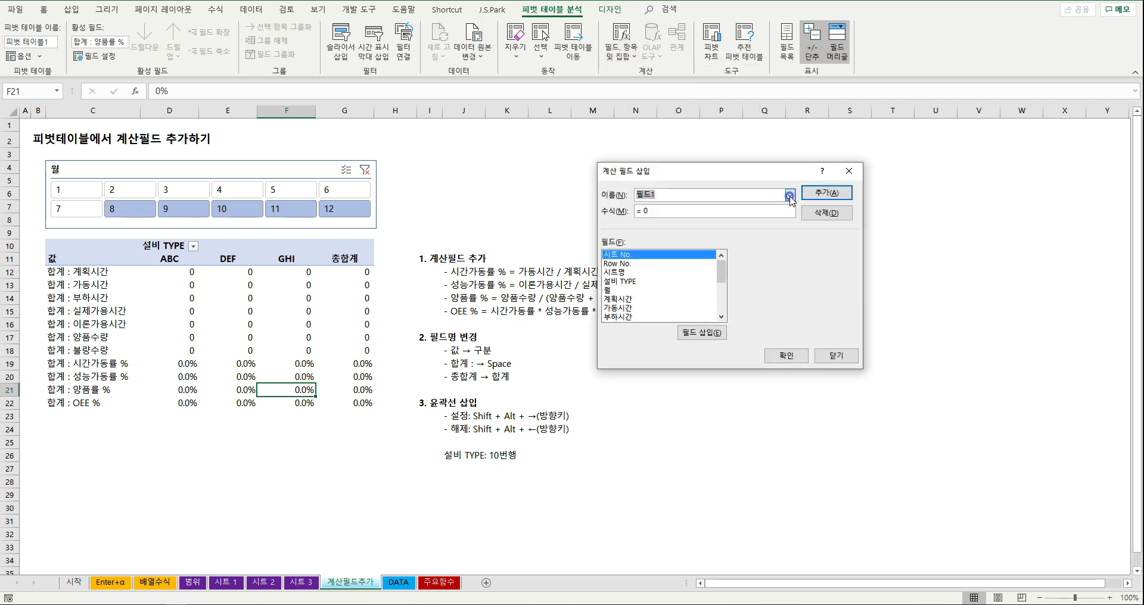
pyautogui.click(789, 195)
pyautogui.click(719, 239)
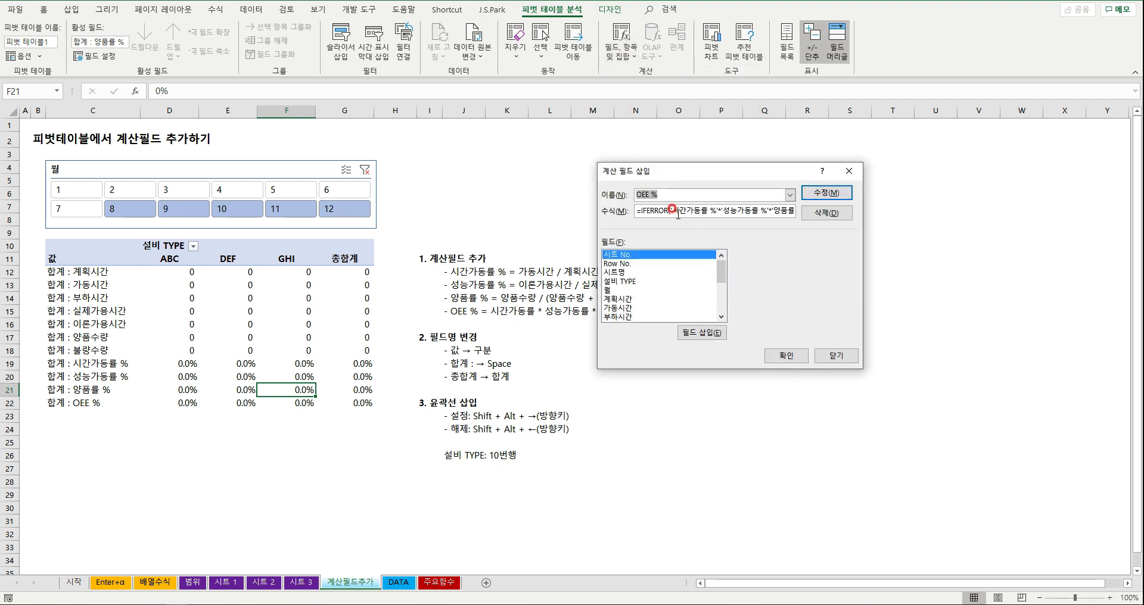
pyautogui.moveTo(676, 210); pyautogui.dragTo(787, 214)
pyautogui.click(794, 216)
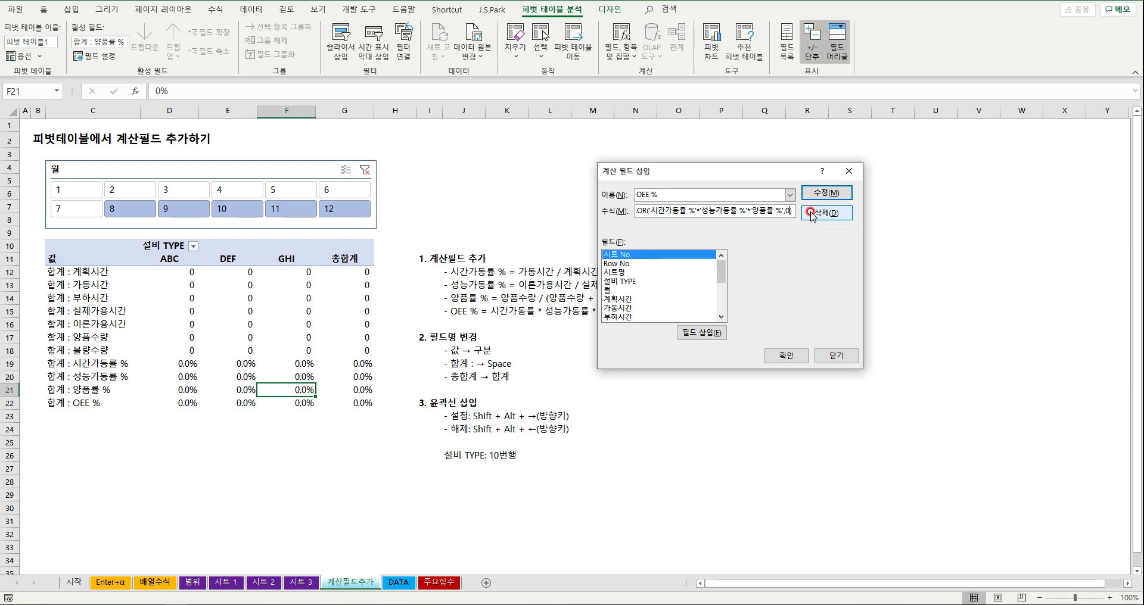
pyautogui.click(811, 213)
pyautogui.click(769, 353)
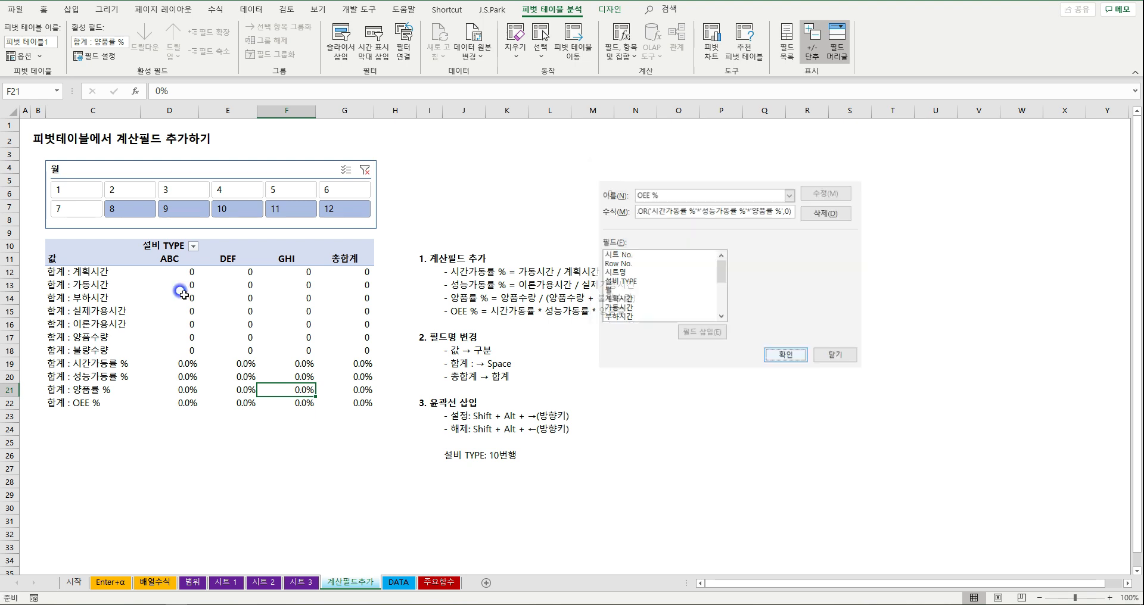
pyautogui.click(304, 488)
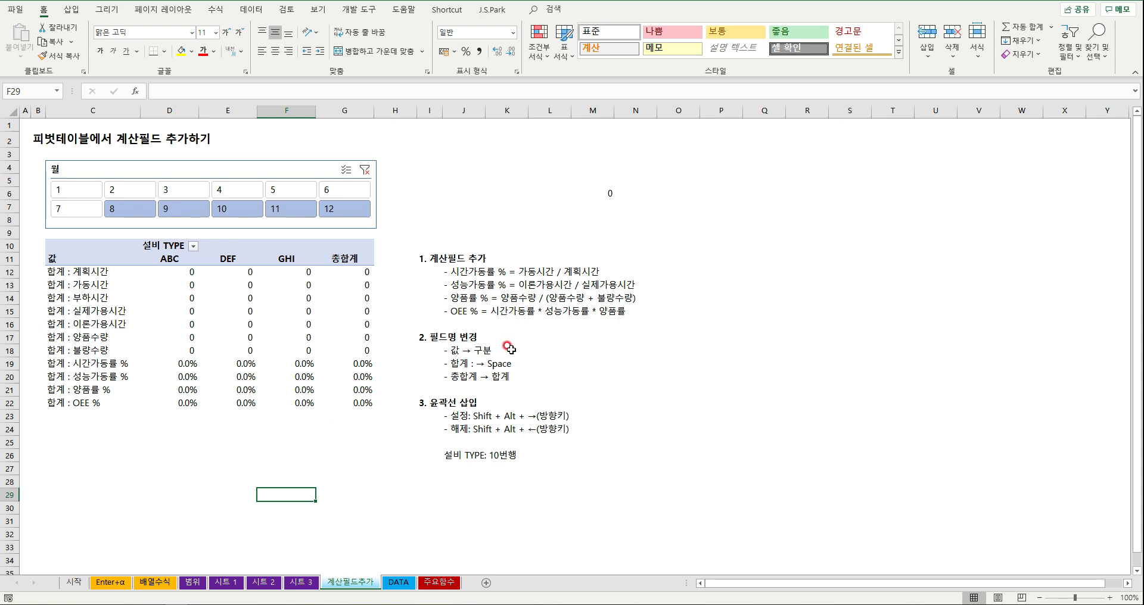
# Clear the test formula =IFERROR(1/0,0) from cell M6
pyautogui.click(433, 262)
pyautogui.moveTo(459, 273); pyautogui.dragTo(629, 311)
pyautogui.click(587, 192)
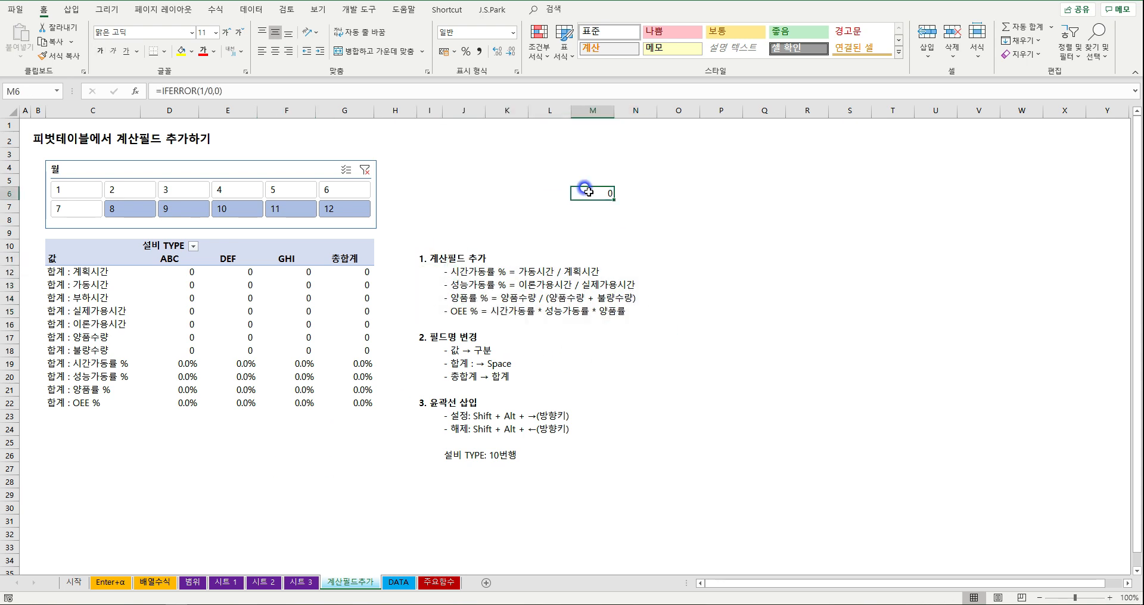
pyautogui.press('Delete')
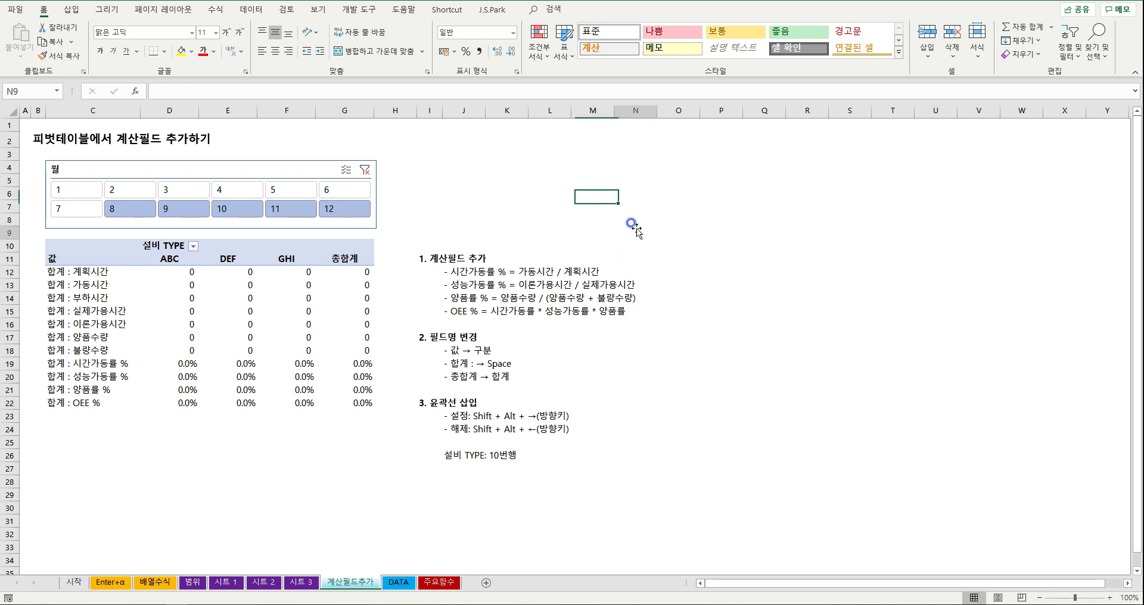
pyautogui.click(633, 233)
# Review the pivot table's OEE % row, 값 header, value area and 합계 row labels
pyautogui.moveTo(332, 407); pyautogui.dragTo(174, 395)
pyautogui.click(66, 402)
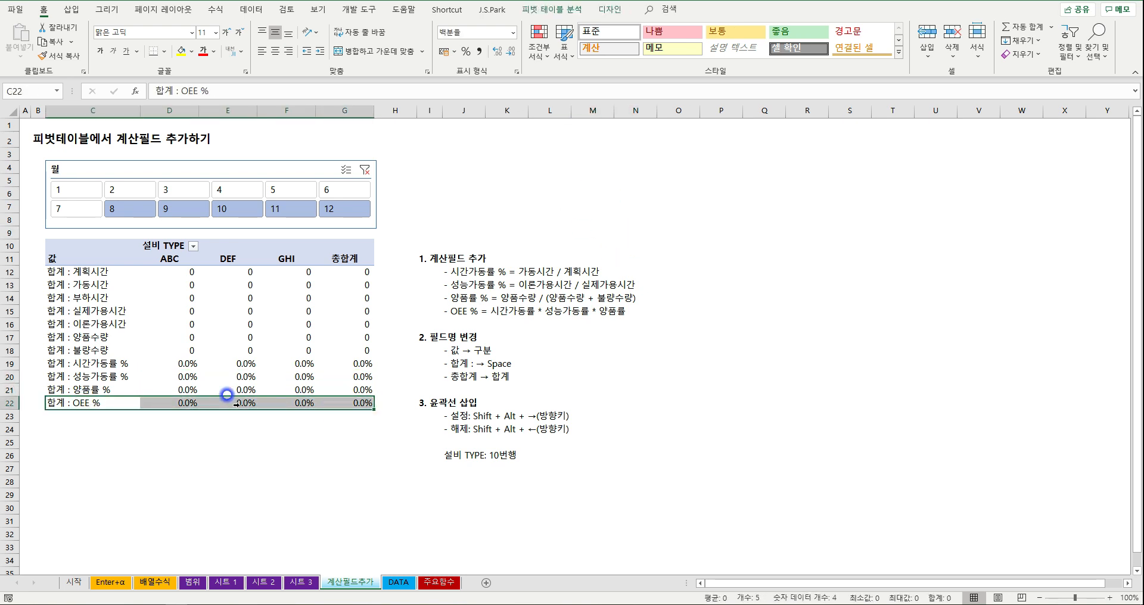
pyautogui.click(341, 443)
pyautogui.click(593, 403)
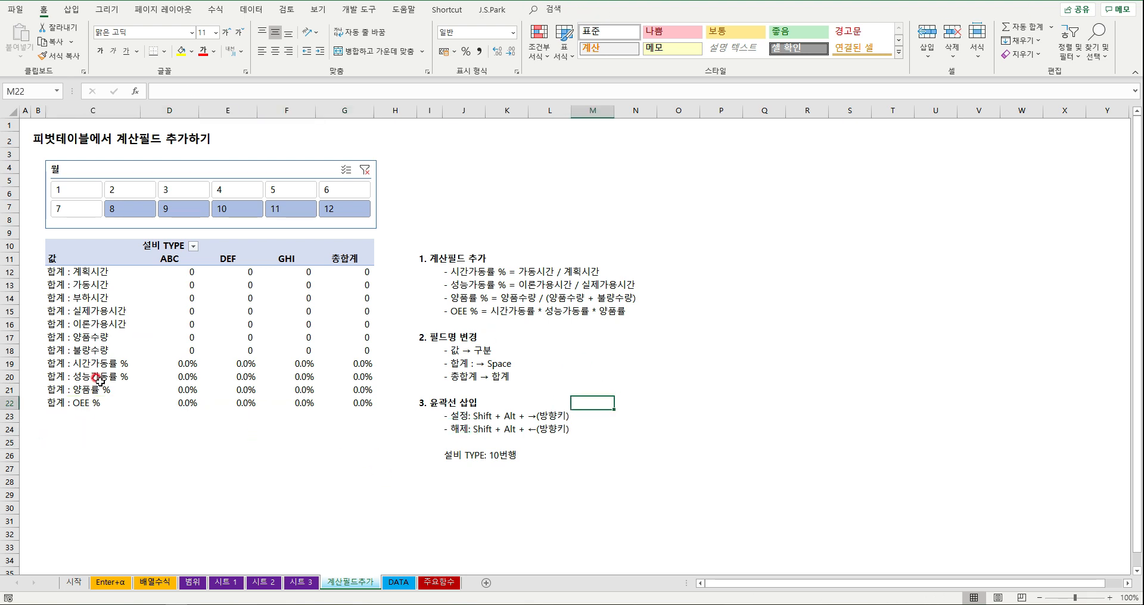
pyautogui.moveTo(607, 360); pyautogui.dragTo(637, 350)
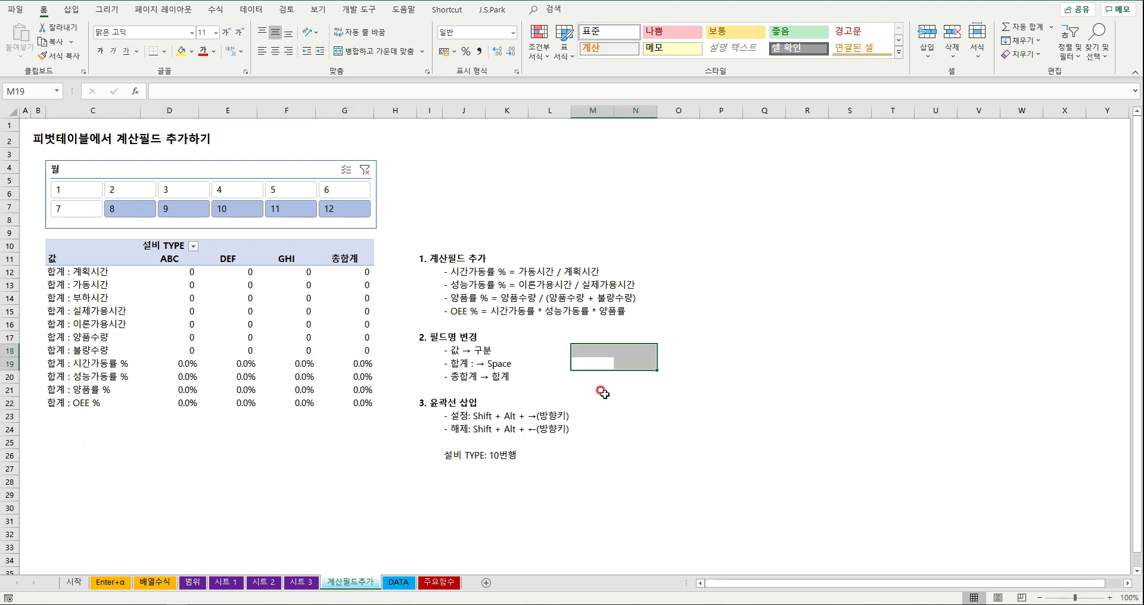
pyautogui.click(622, 415)
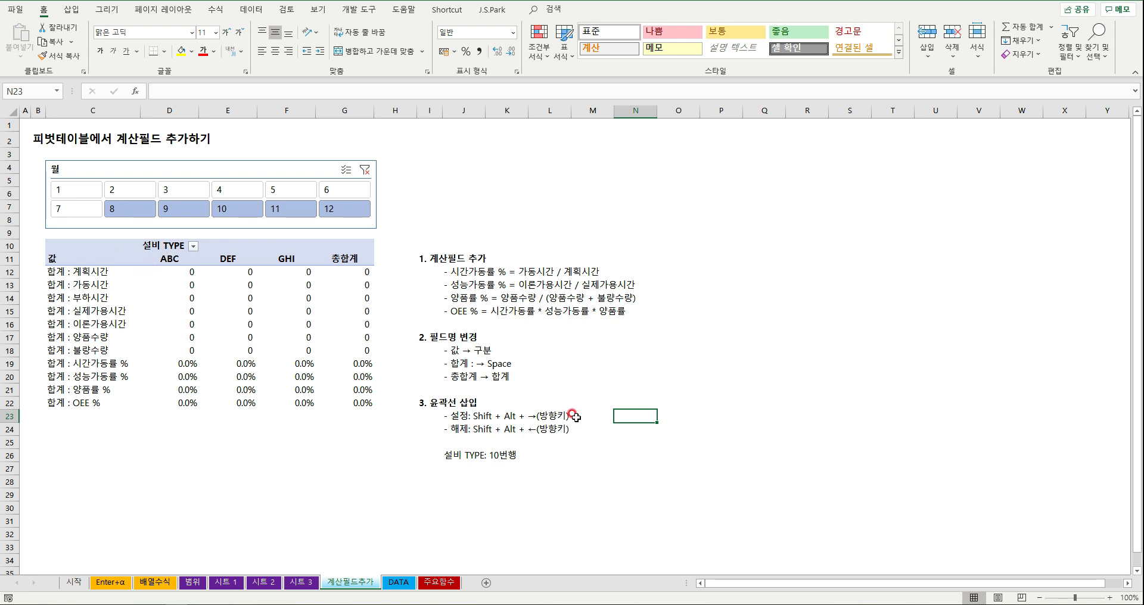
pyautogui.click(83, 259)
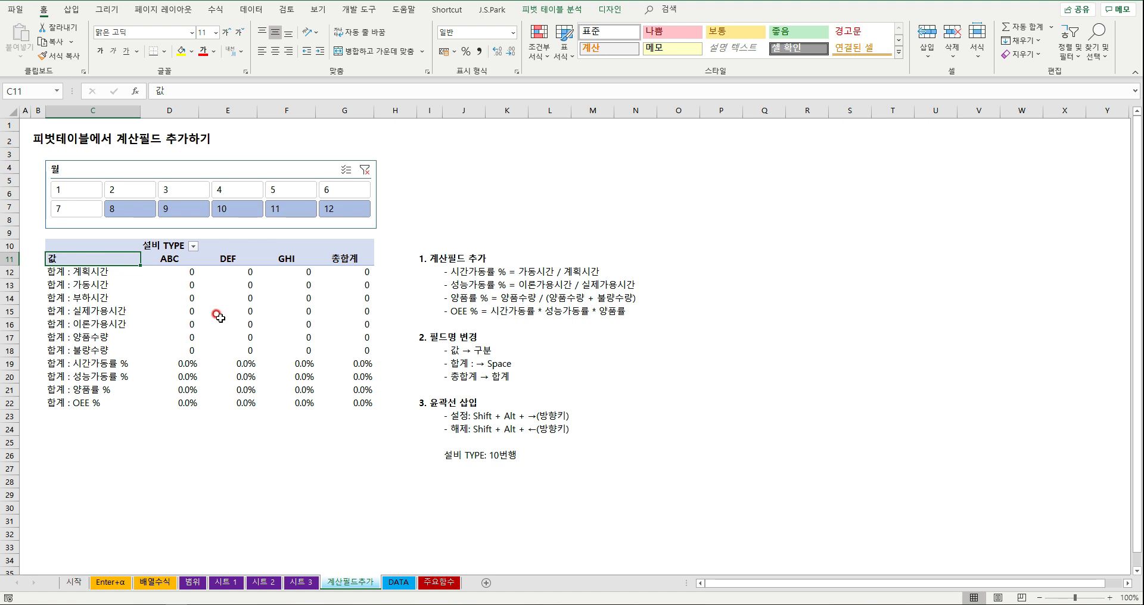
pyautogui.moveTo(161, 276); pyautogui.dragTo(327, 398)
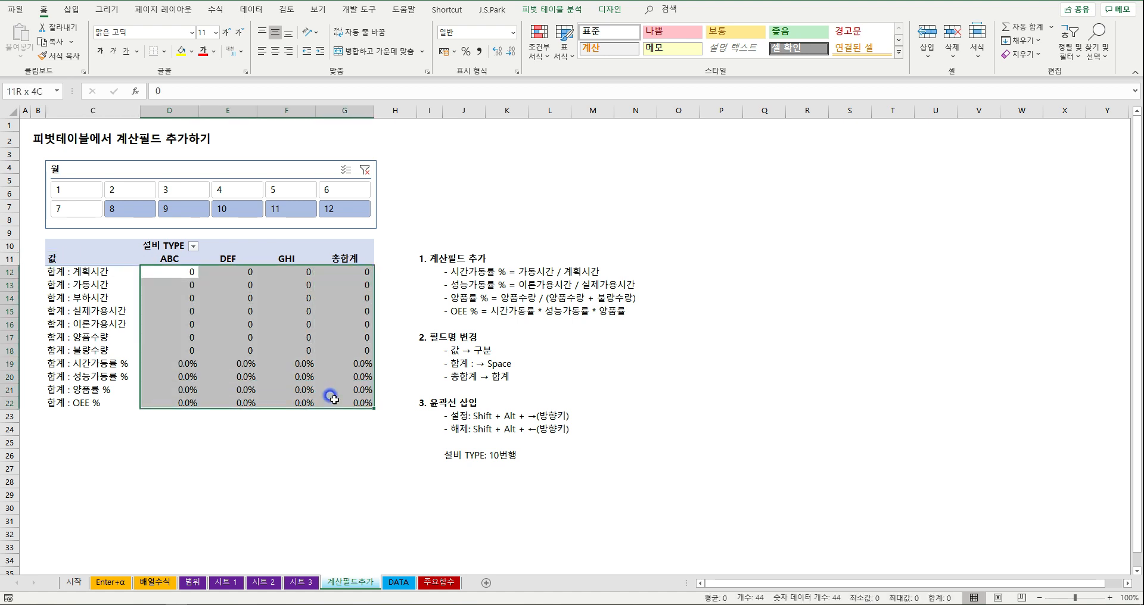
pyautogui.click(90, 255)
pyautogui.click(103, 276)
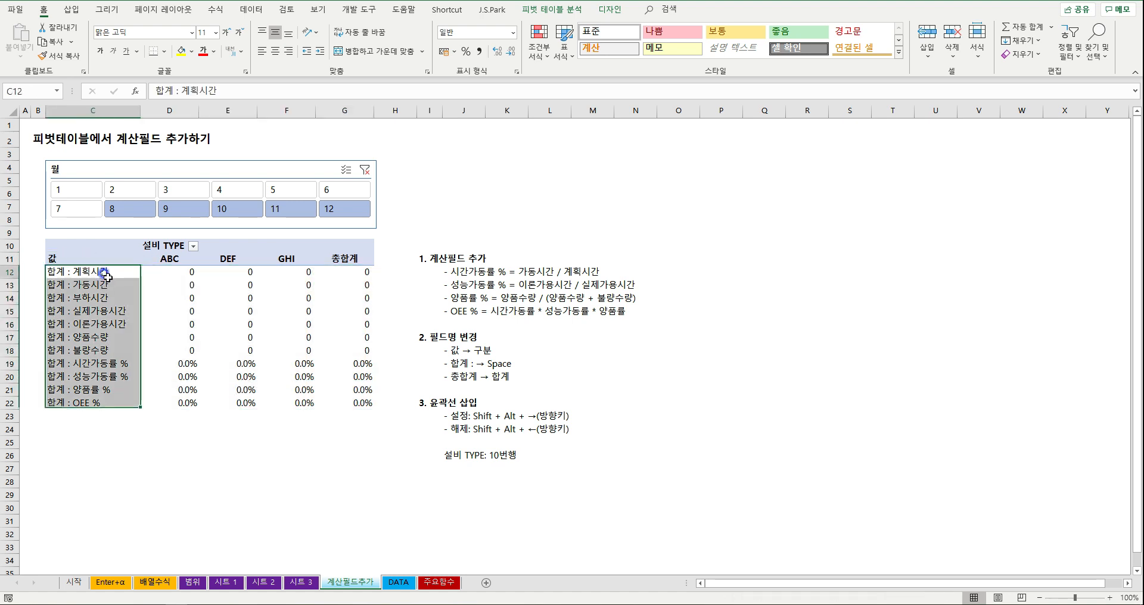
pyautogui.click(122, 295)
pyautogui.click(102, 309)
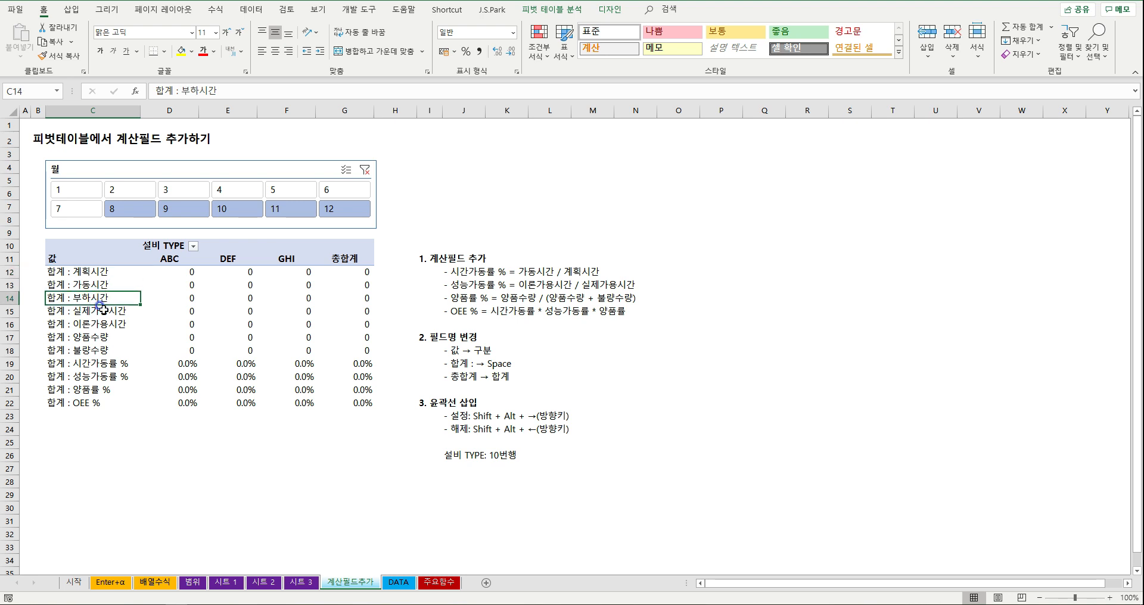
# Rename the pivot table's 값 header in C11 to 구분 and centre it
pyautogui.click(103, 258)
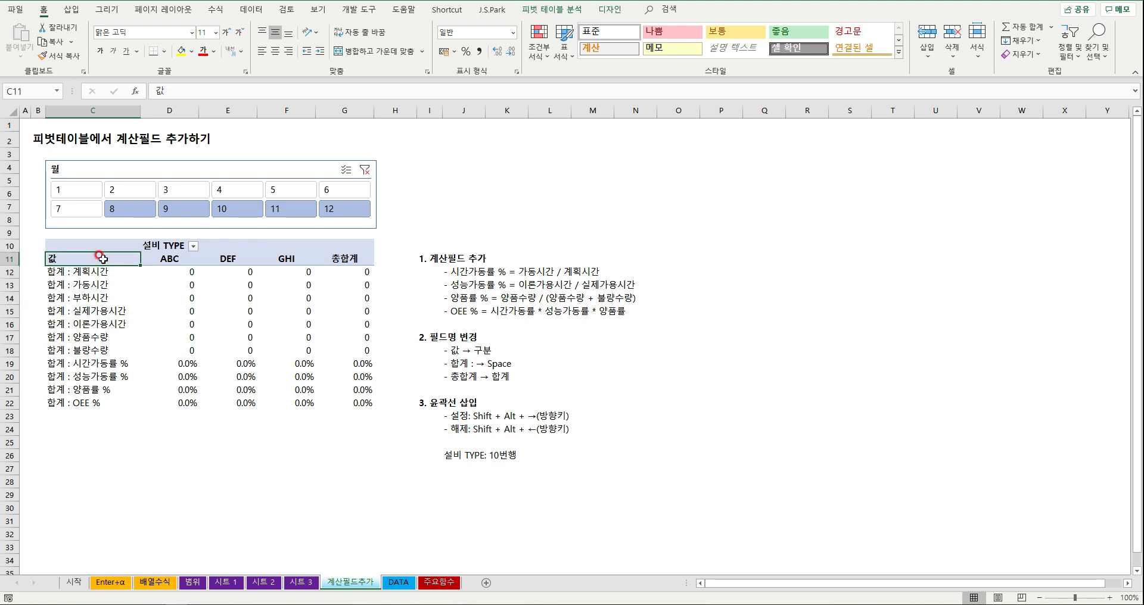
pyautogui.write('r구부')
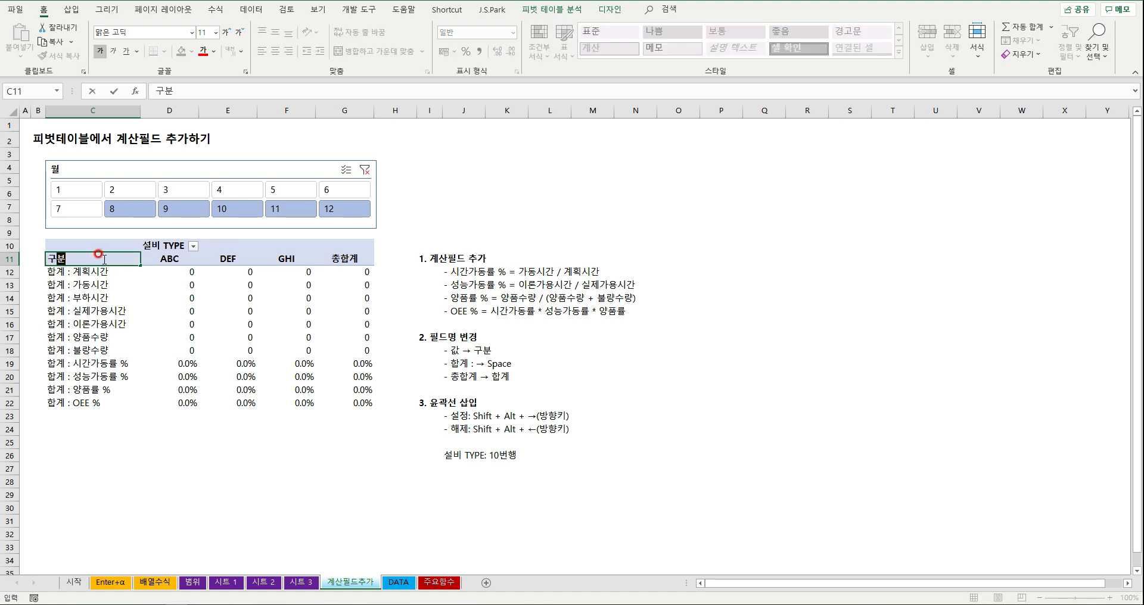
pyautogui.press('Return')
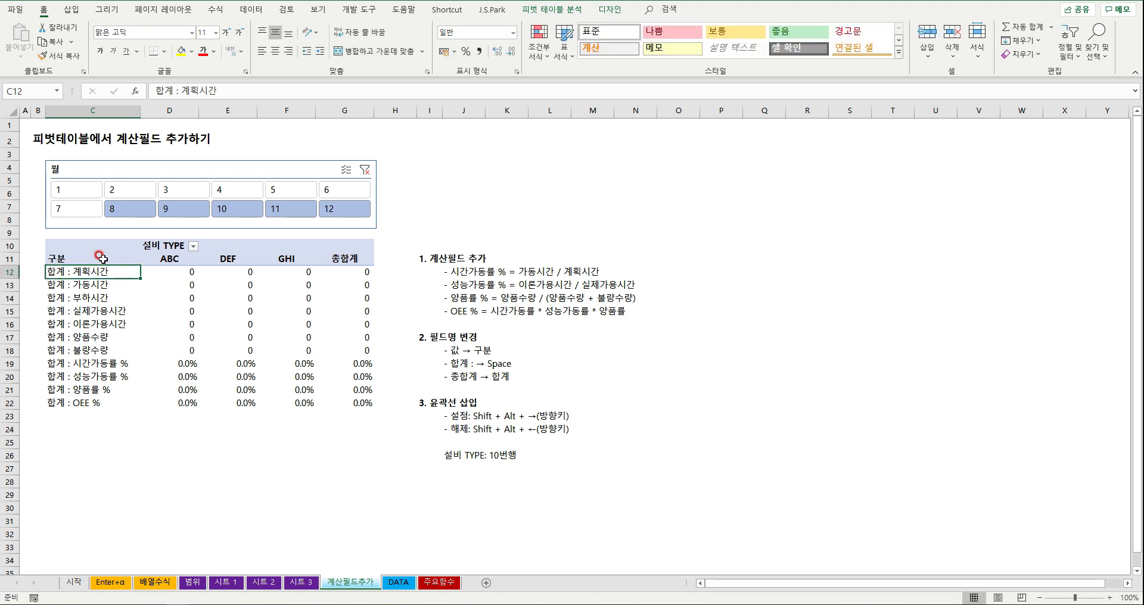
pyautogui.click(102, 258)
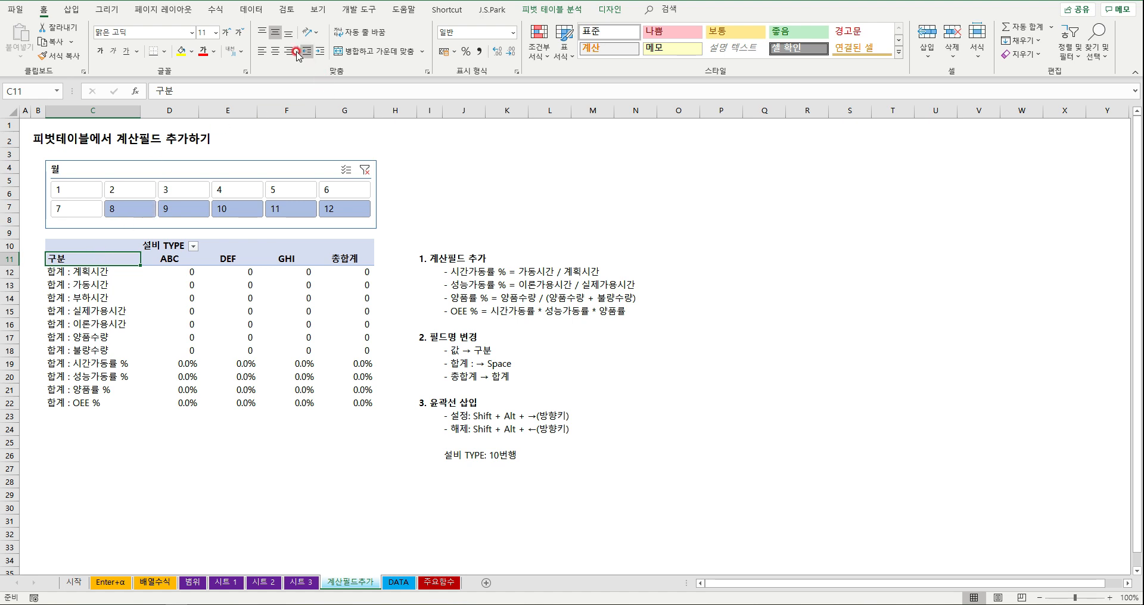
pyautogui.click(275, 52)
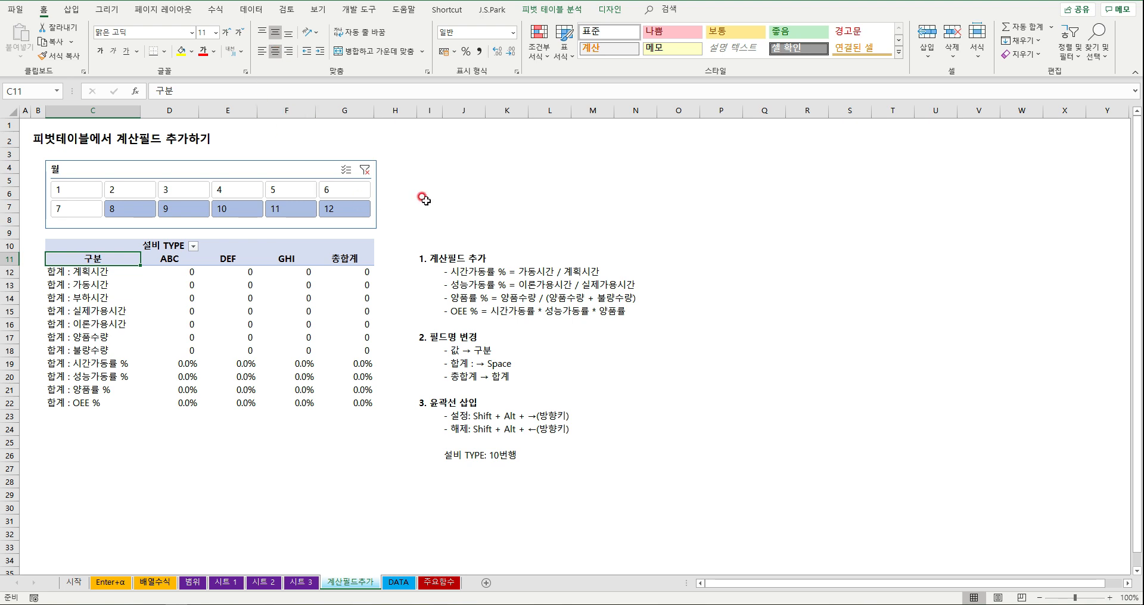
pyautogui.click(449, 155)
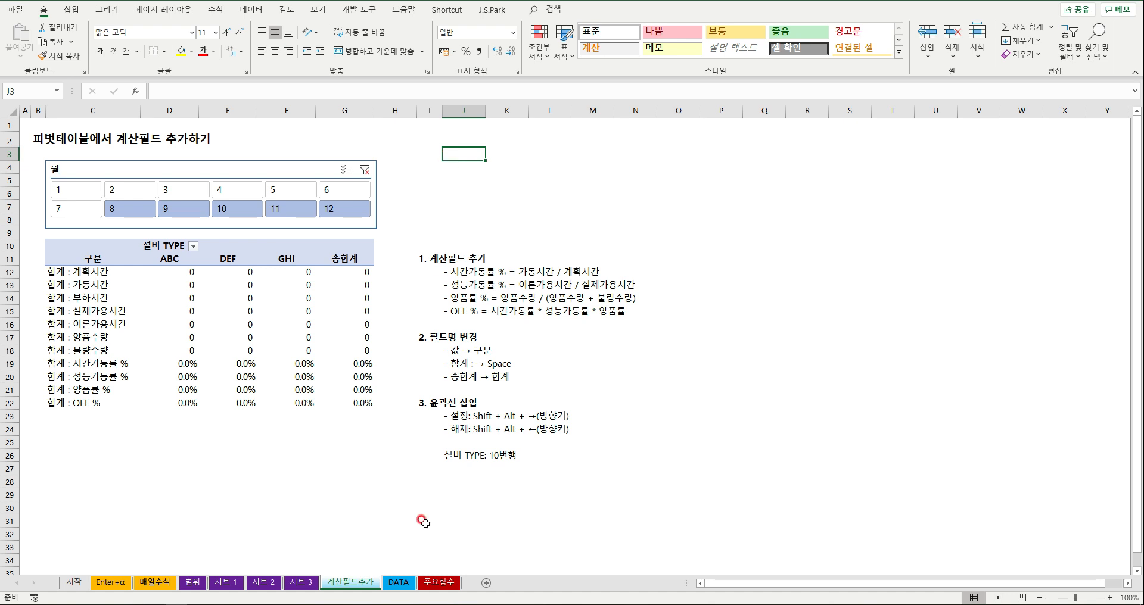
pyautogui.click(121, 258)
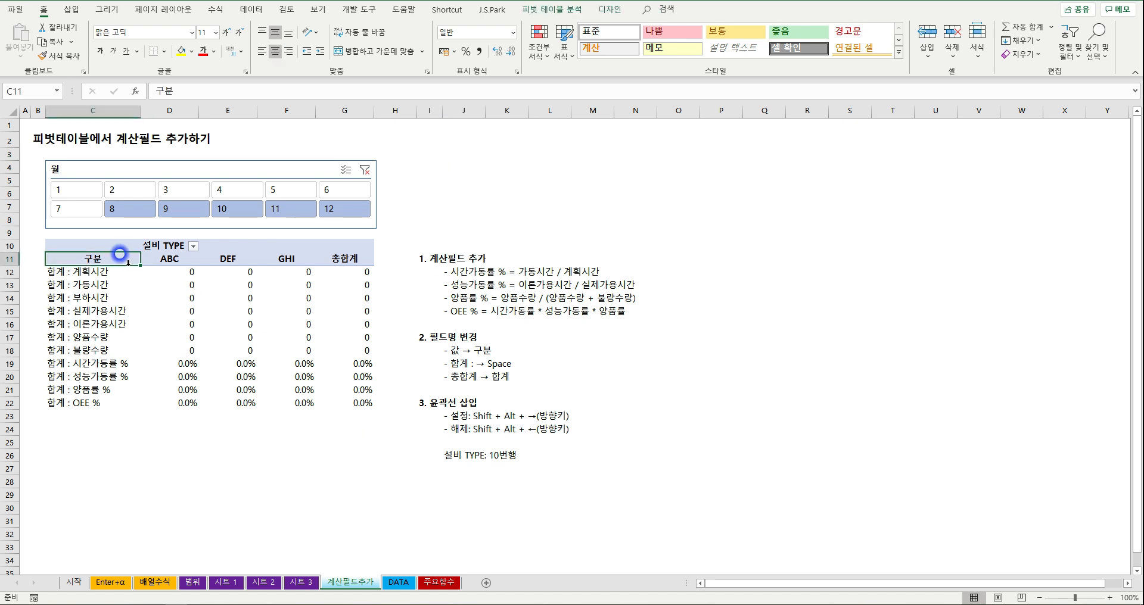
pyautogui.click(493, 347)
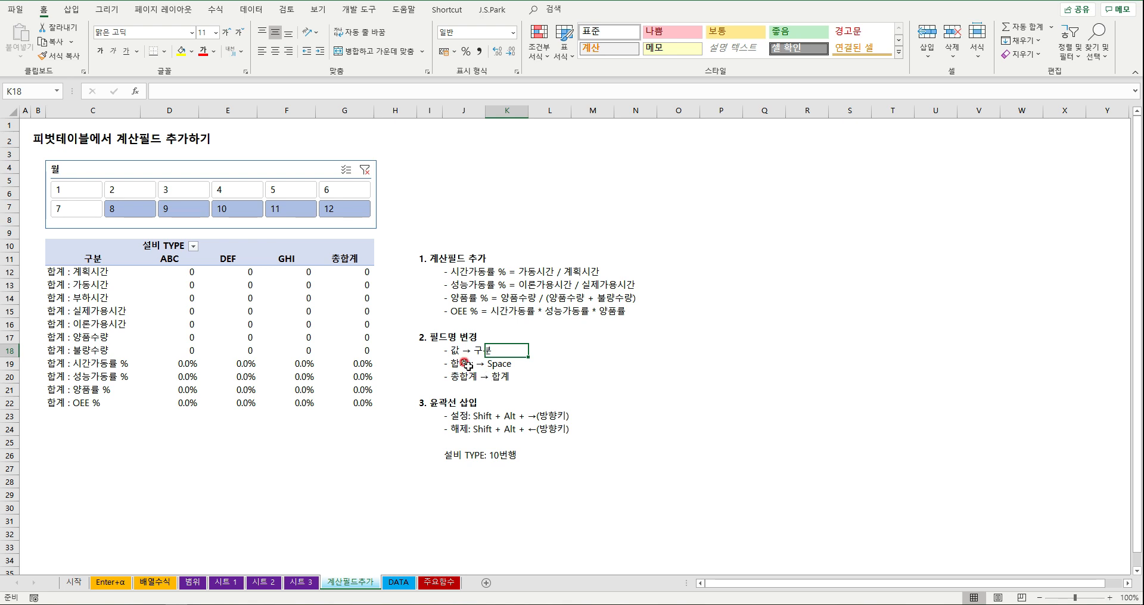
pyautogui.click(466, 364)
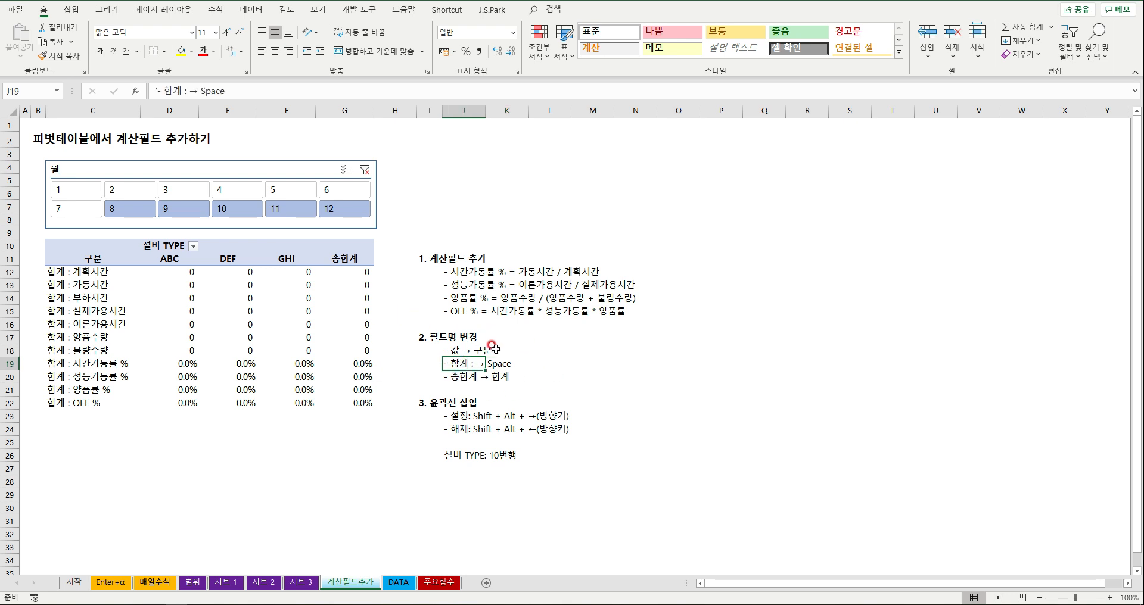
# Try to replace the 합계 : prefix with nothing in the pivot row labels C12:C22
pyautogui.click(74, 272)
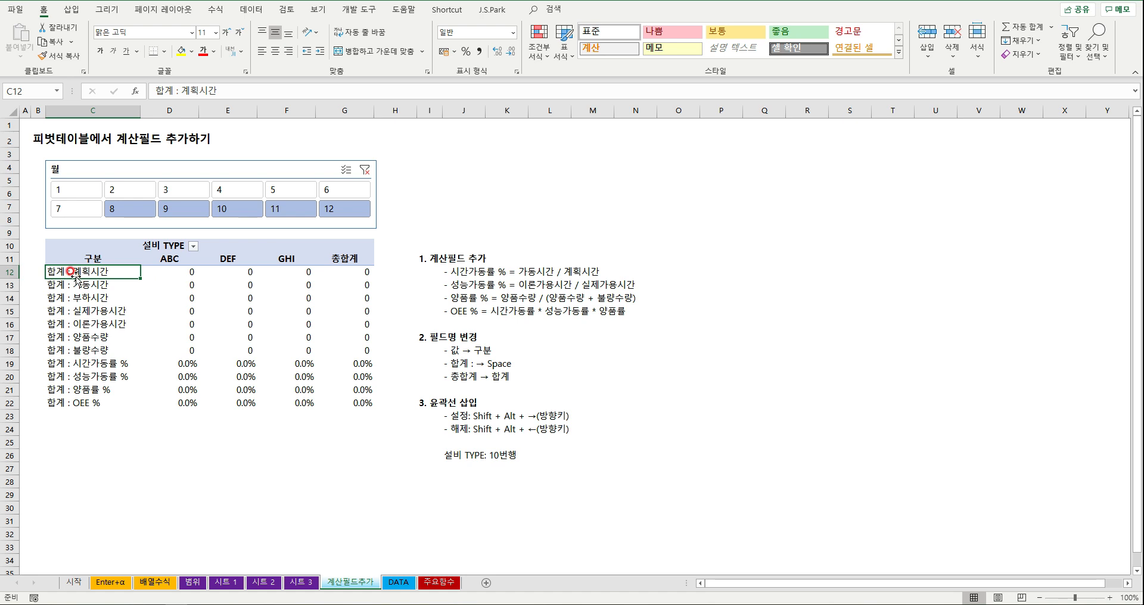
pyautogui.hotkey('ctrl', 'shift', 'Down')
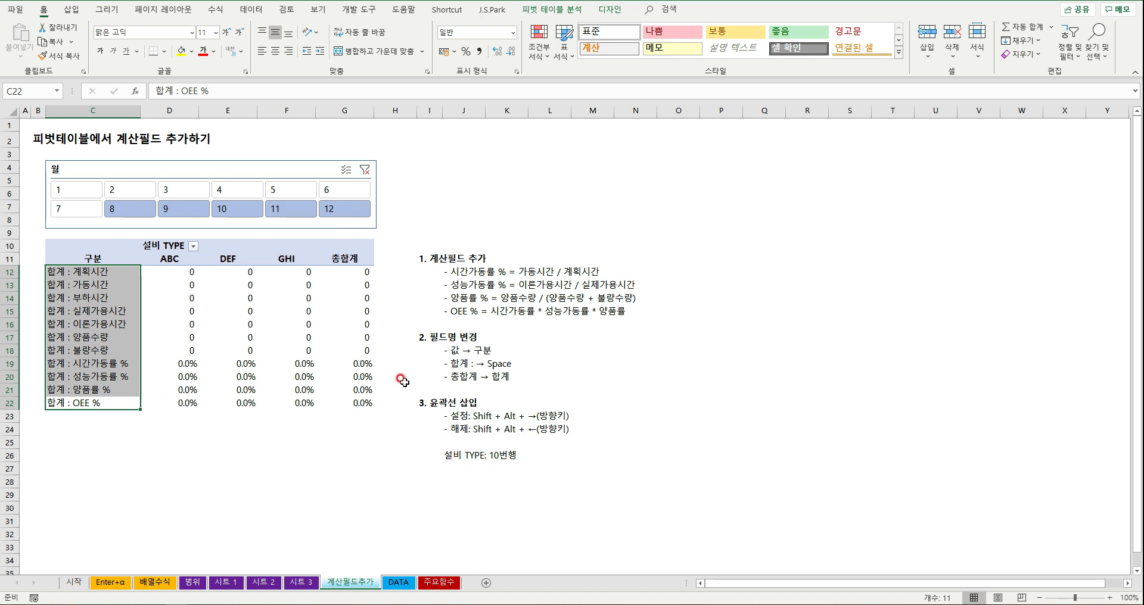
pyautogui.hotkey('ctrl', 'f')
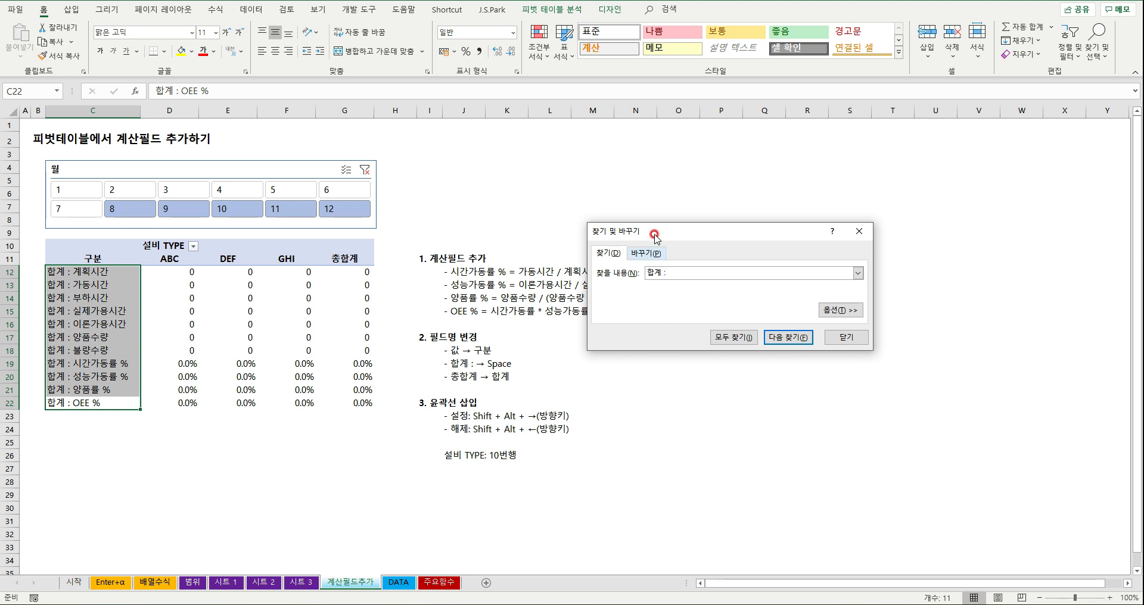
pyautogui.click(659, 250)
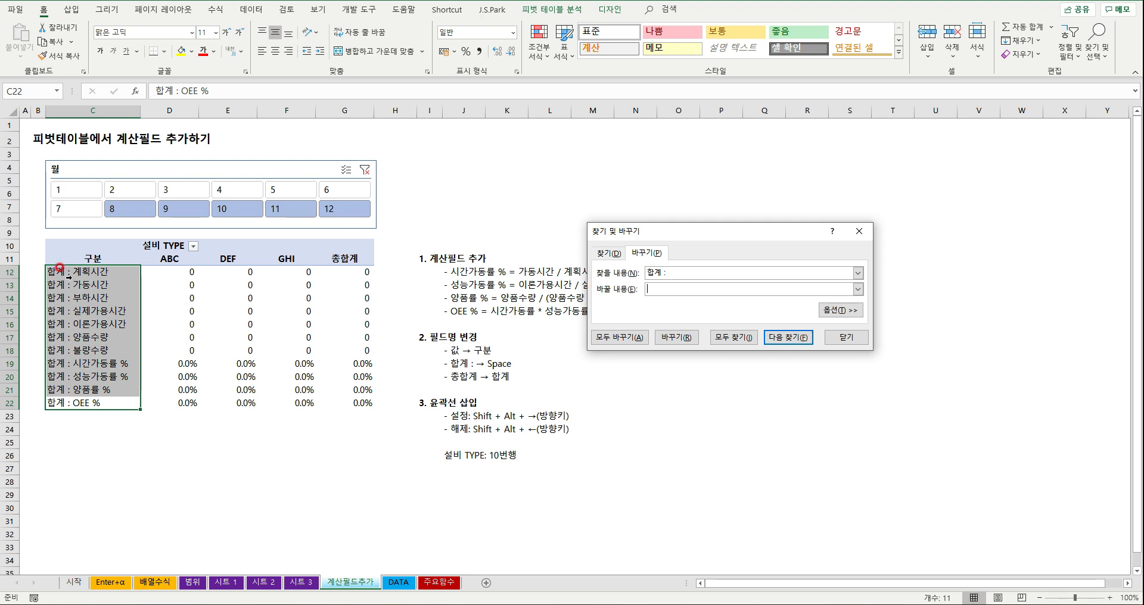
pyautogui.click(720, 280)
pyautogui.click(615, 344)
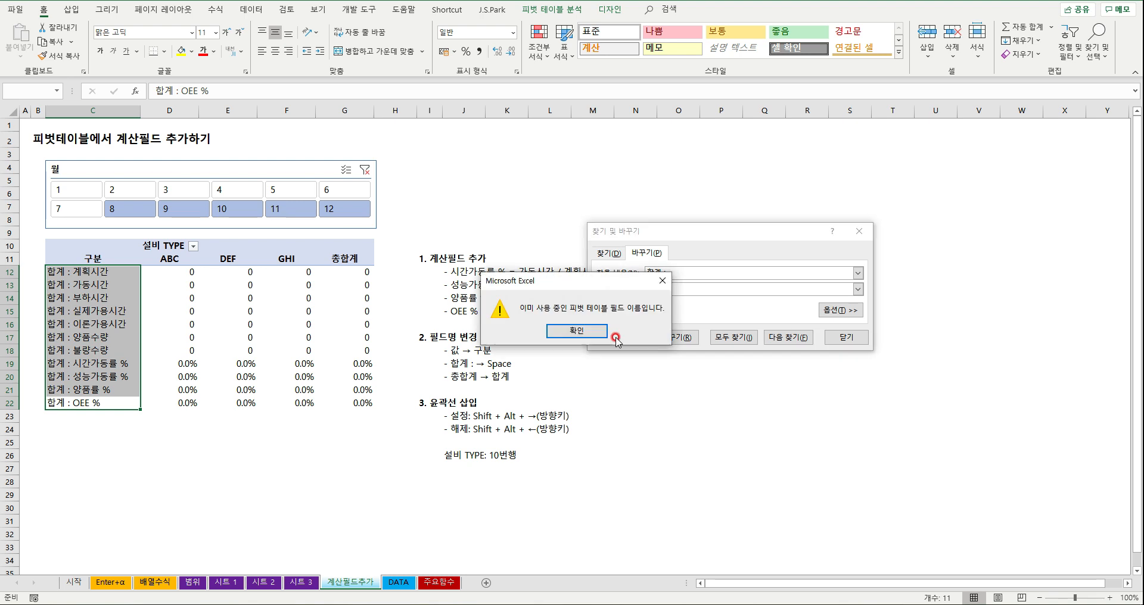
pyautogui.click(574, 328)
pyautogui.click(574, 329)
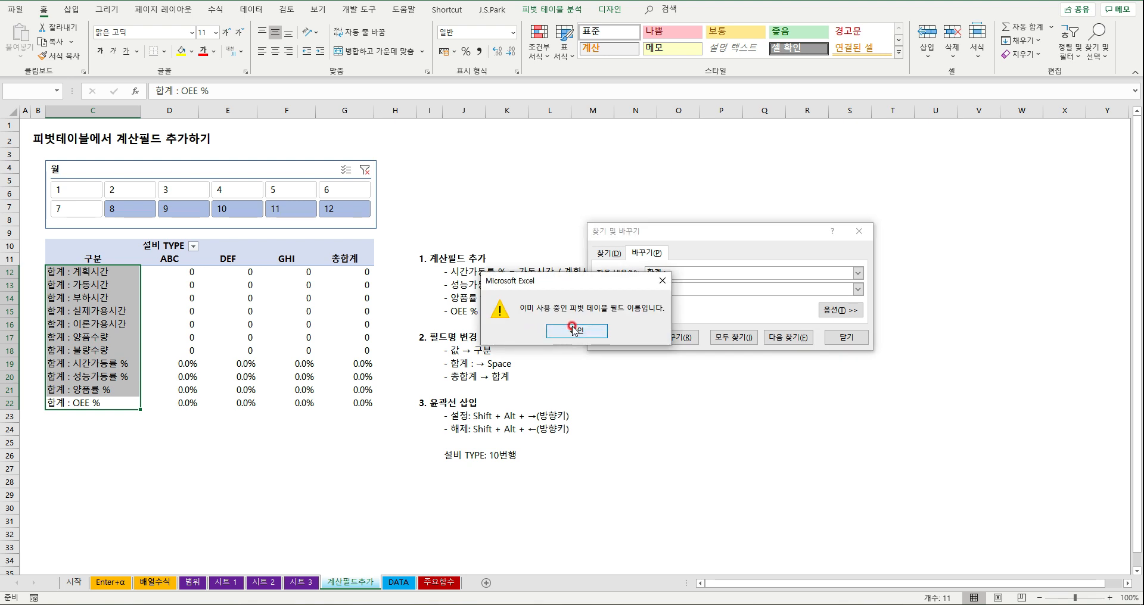
pyautogui.click(574, 330)
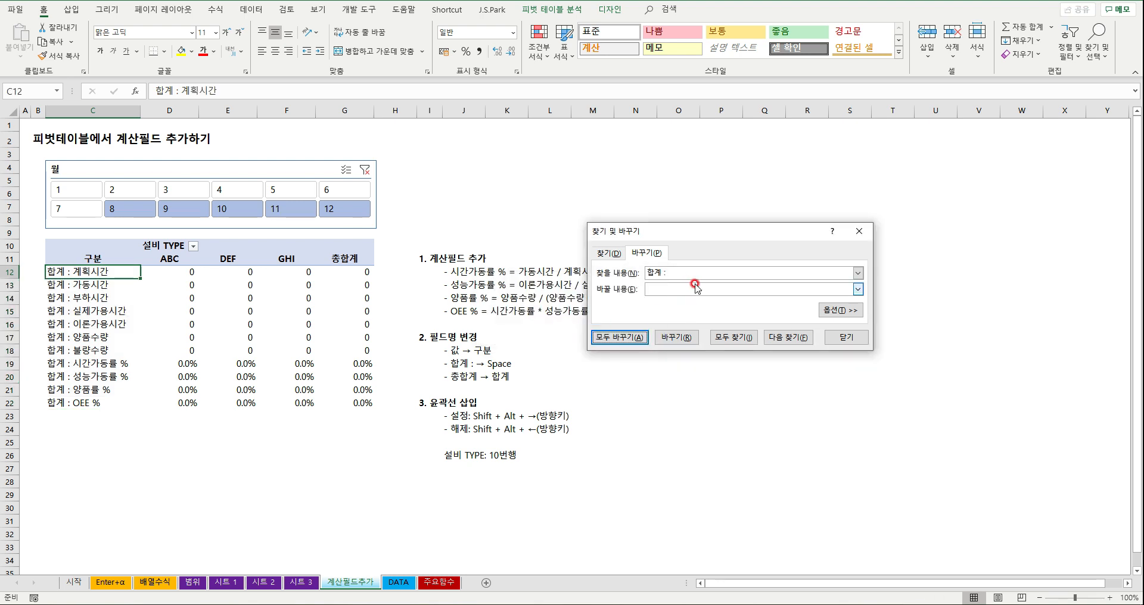
# Shorten the search text to 합계 : without a trailing space and replace all occurrences with nothing
pyautogui.click(693, 271)
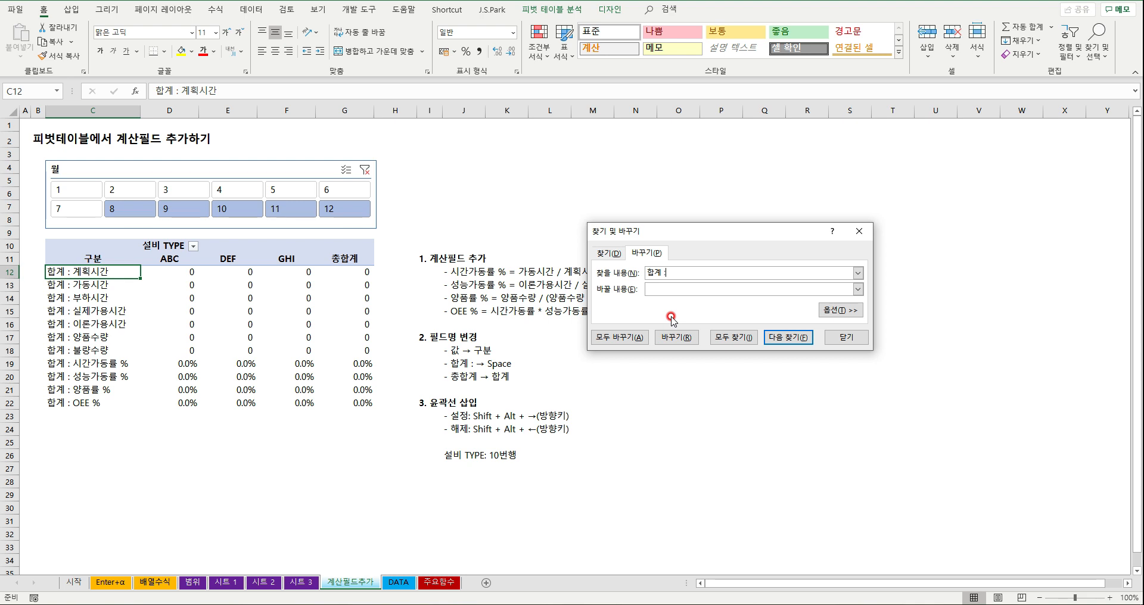
pyautogui.click(609, 337)
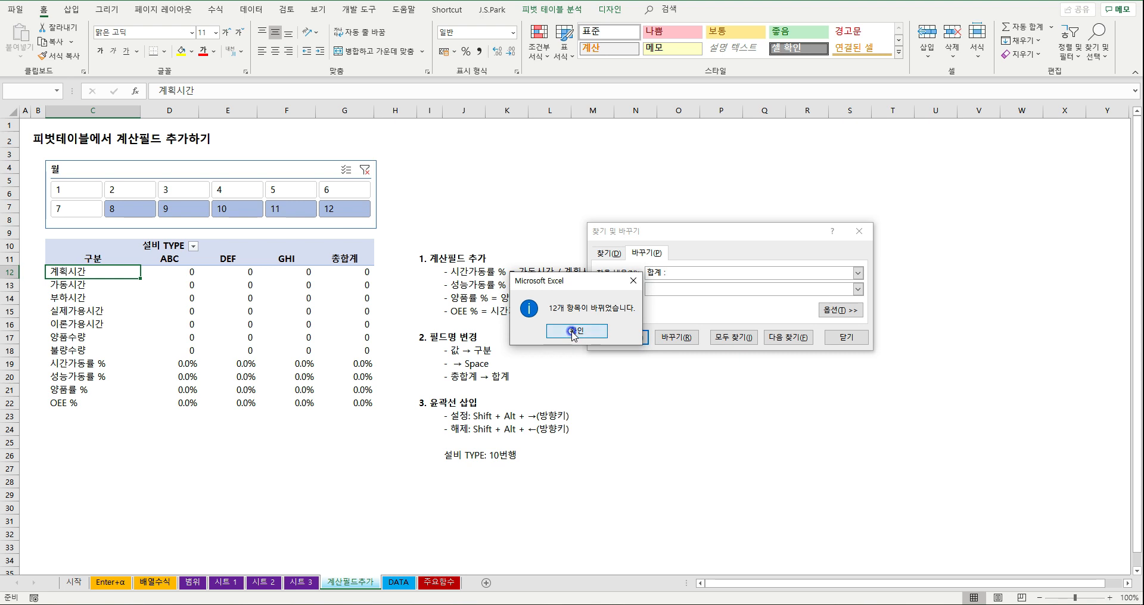
pyautogui.click(576, 331)
pyautogui.click(857, 337)
pyautogui.click(143, 454)
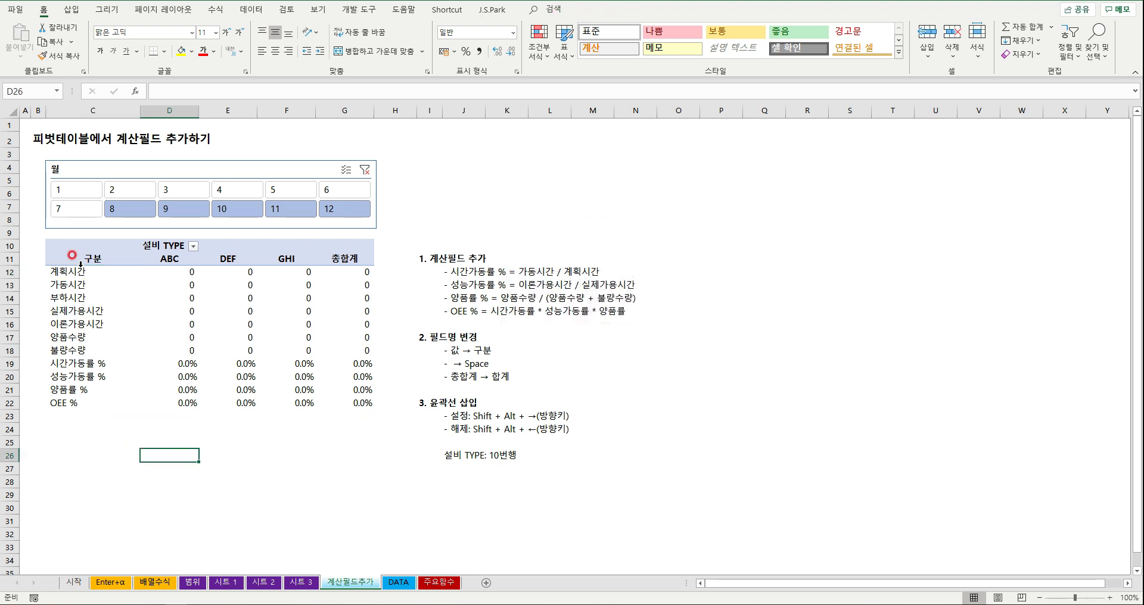
# Increase the indent of the pivot row labels 계획시간 through OEE % by one level
pyautogui.click(81, 262)
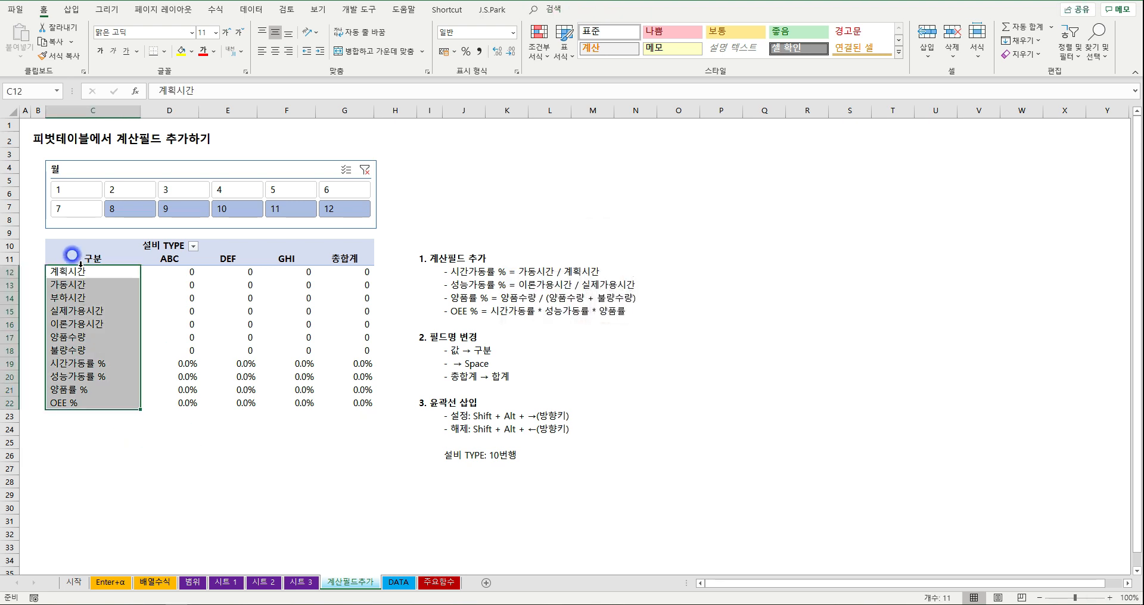
pyautogui.click(320, 53)
pyautogui.click(508, 179)
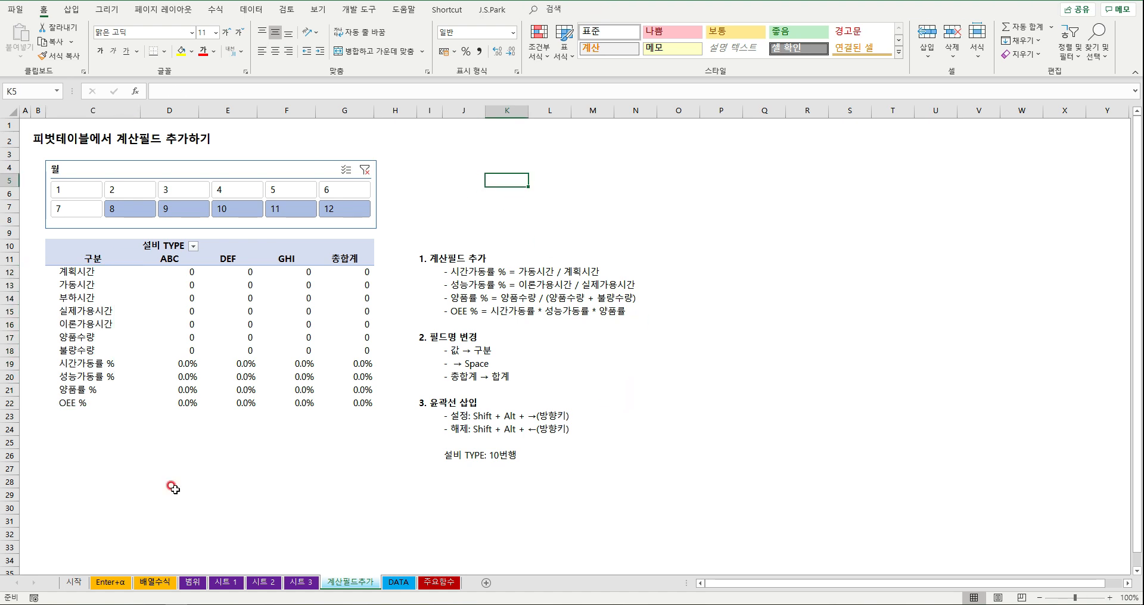
pyautogui.moveTo(85, 271); pyautogui.dragTo(87, 404)
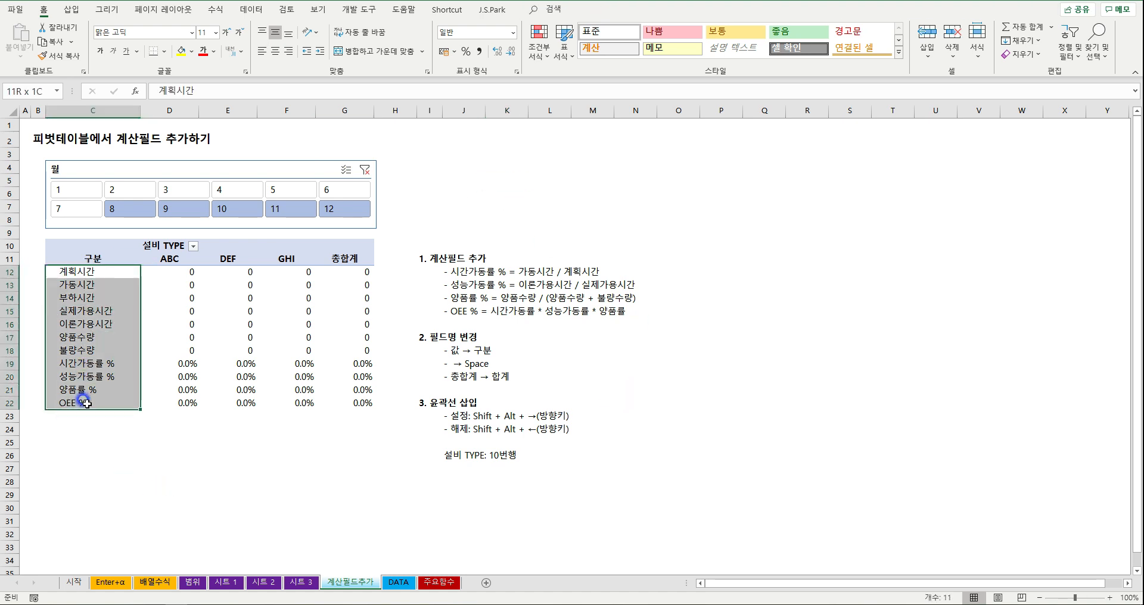
pyautogui.click(718, 352)
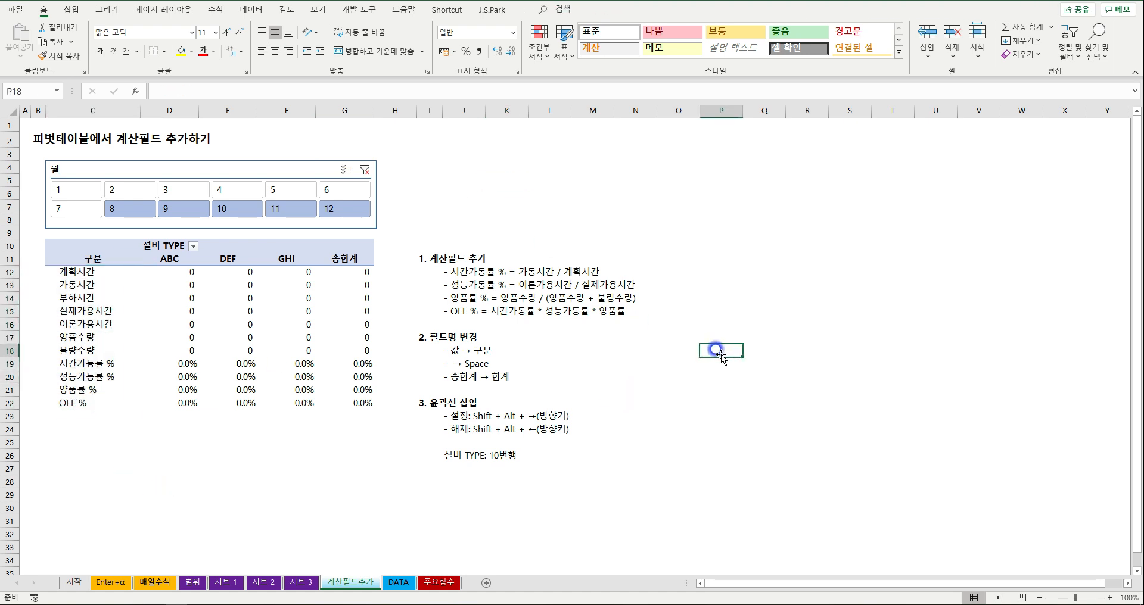
pyautogui.click(690, 413)
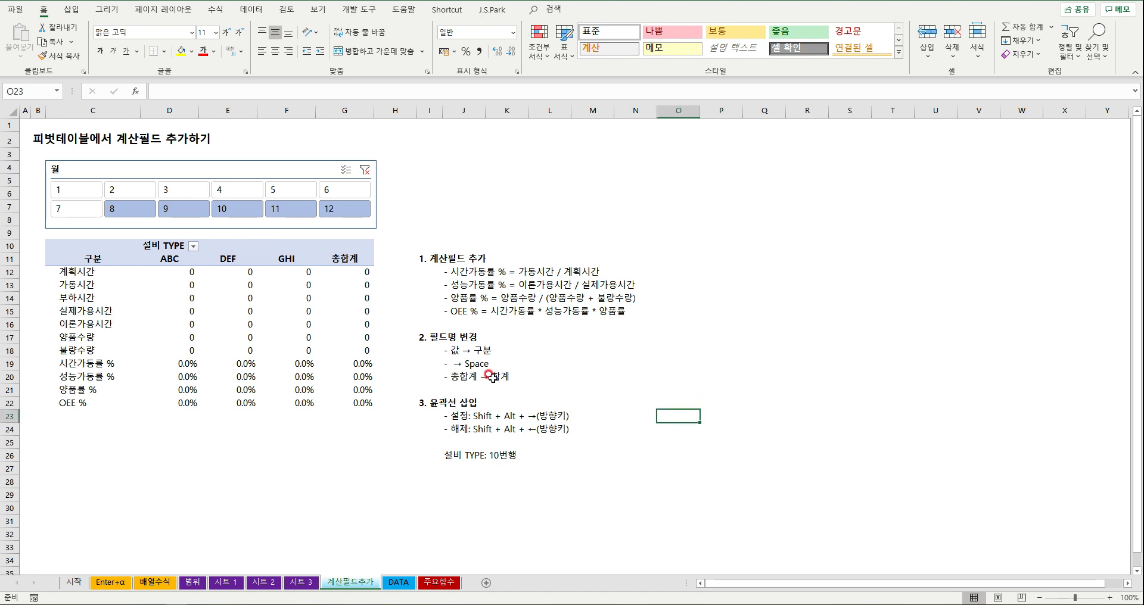
pyautogui.click(451, 365)
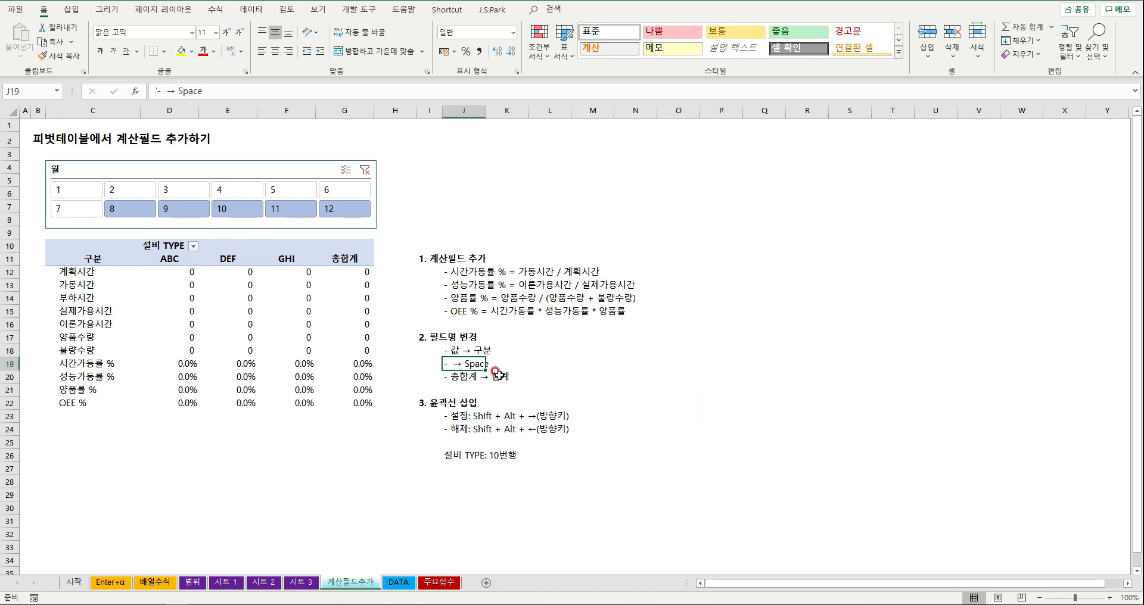
pyautogui.click(466, 378)
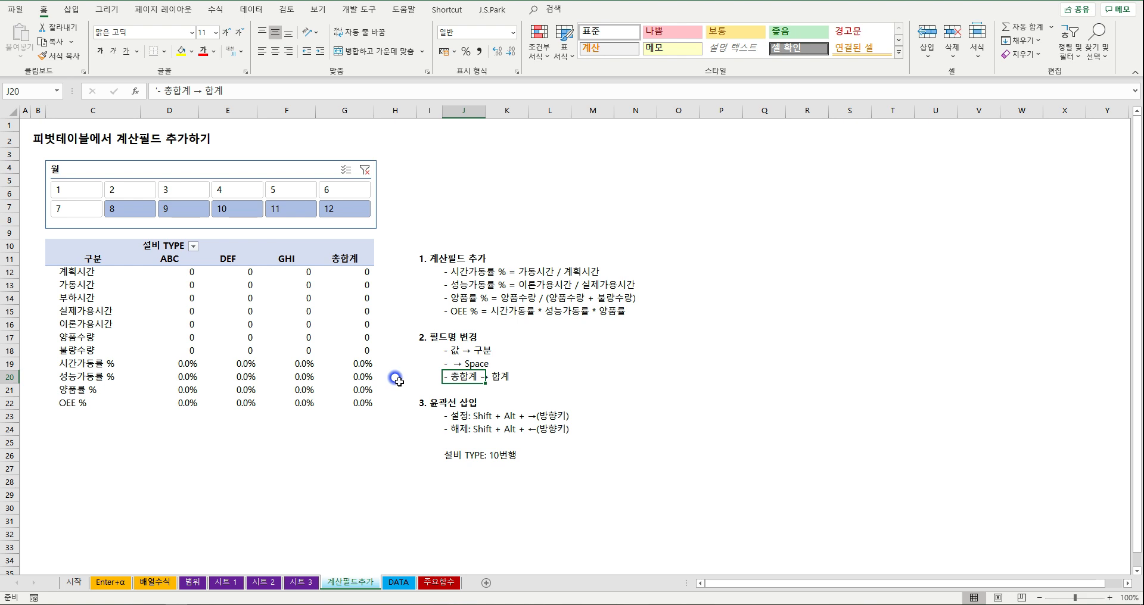
pyautogui.click(343, 258)
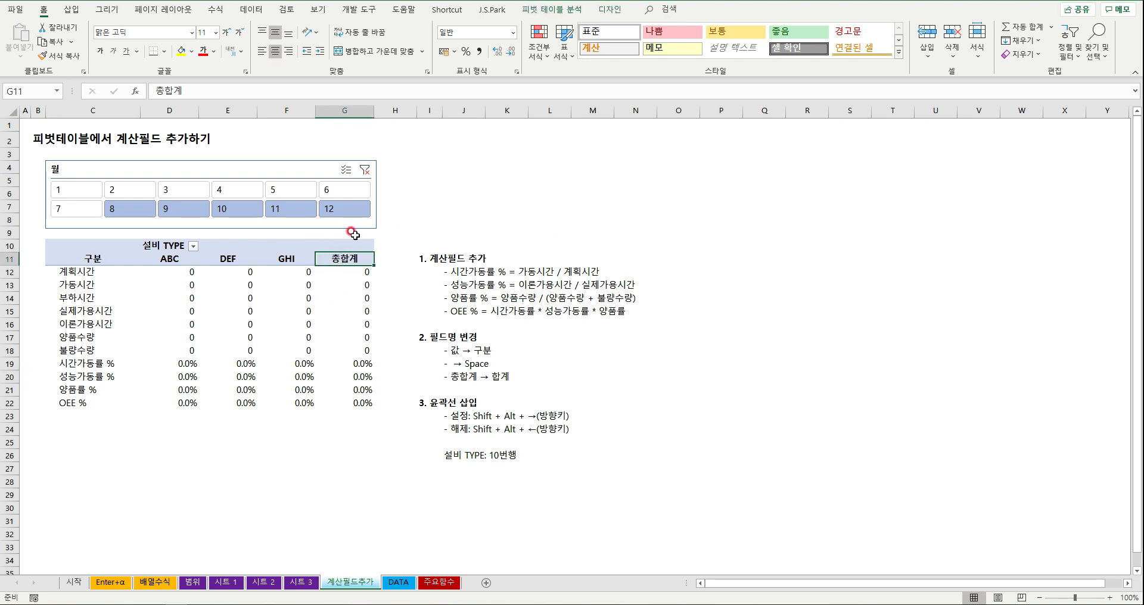
# Restore the missing 합계 : text in note cell J19 so that it reads - 합계 : → Space
pyautogui.click(485, 366)
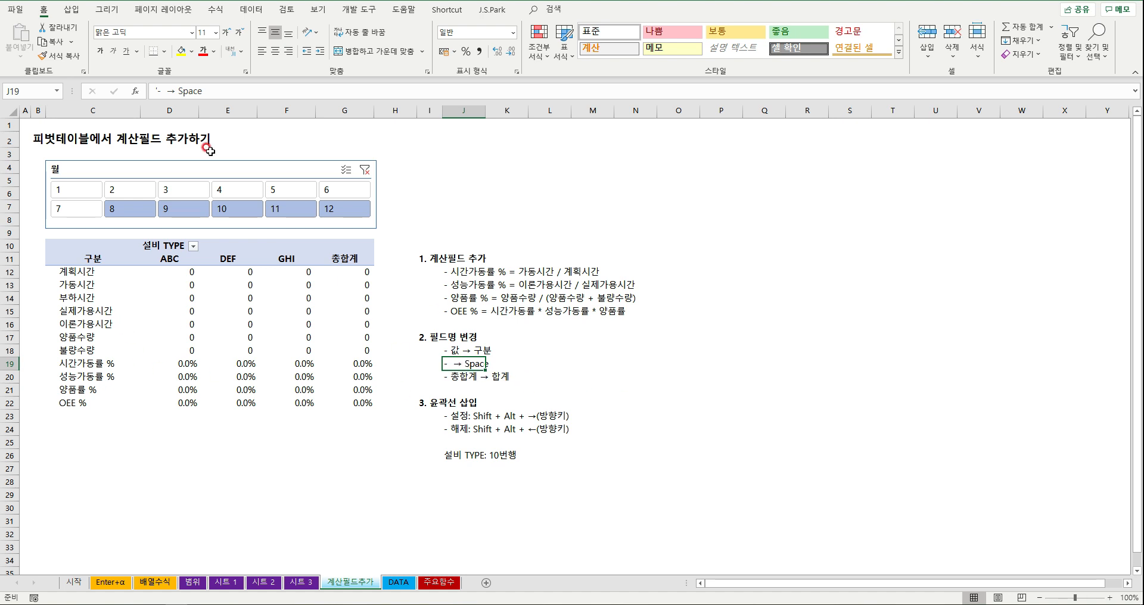
pyautogui.click(163, 92)
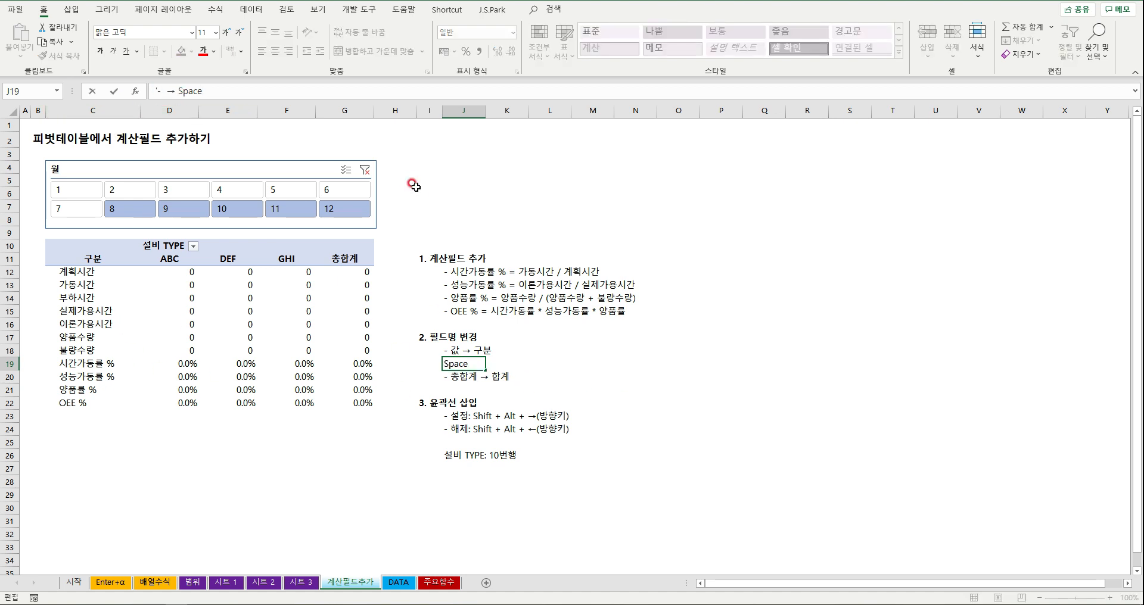
pyautogui.write('합계 :')
pyautogui.press('Tab')
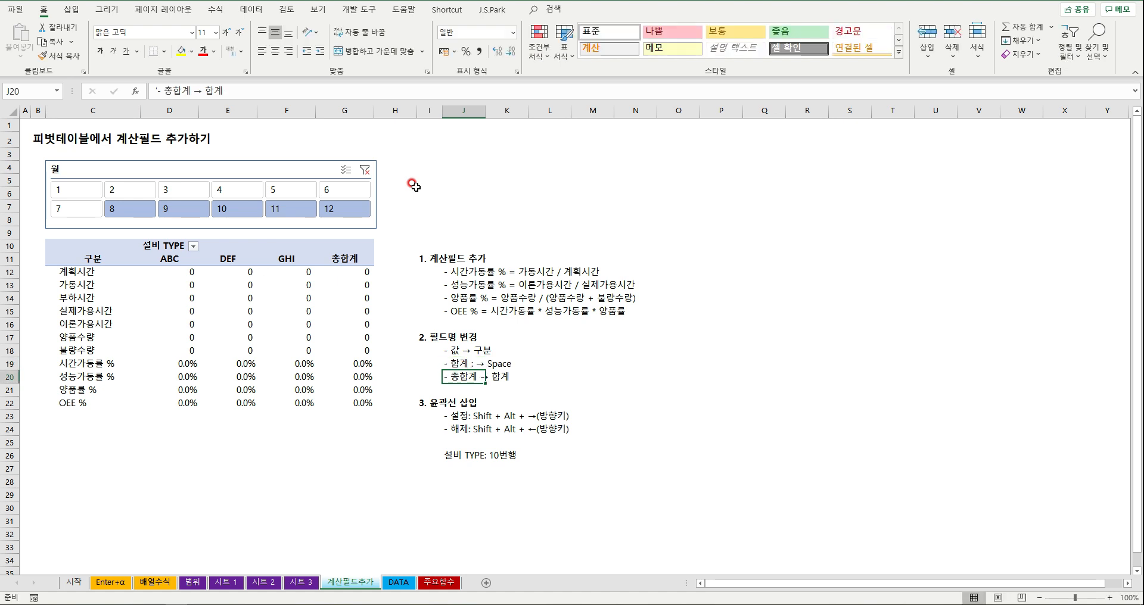
pyautogui.click(459, 366)
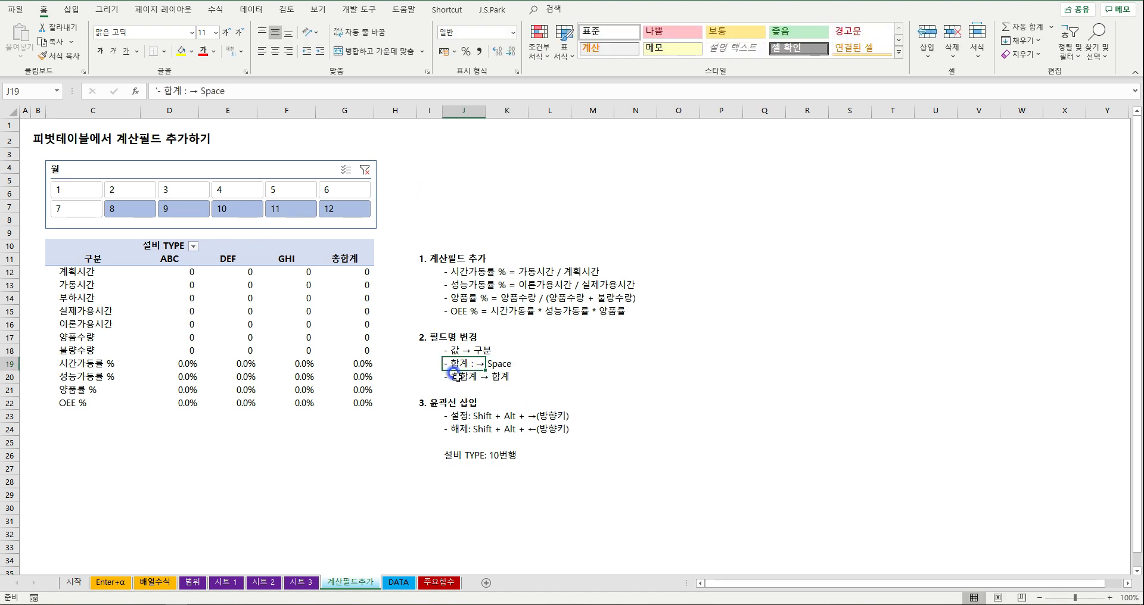
pyautogui.click(458, 377)
# Undo the J19 note edit, the row label indent and the replacement of the 합계 : prefix
pyautogui.click(93, 273)
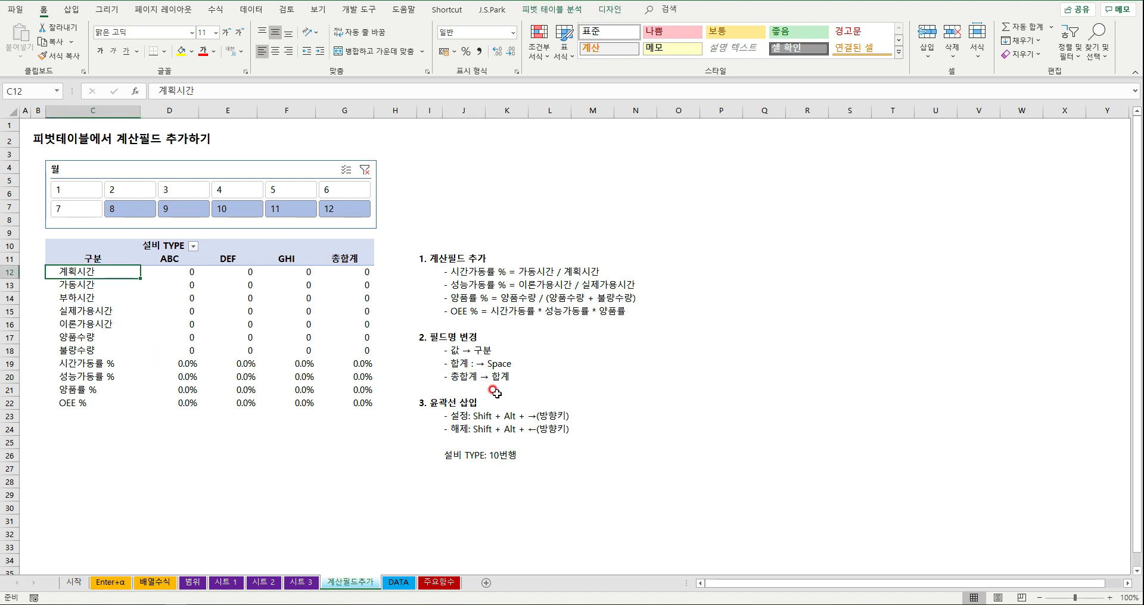
pyautogui.hotkey('ctrl', 'z')
pyautogui.hotkey('ctrl', 'z')
pyautogui.hotkey('ctrl', 'z')
pyautogui.hotkey('ctrl', 'z')
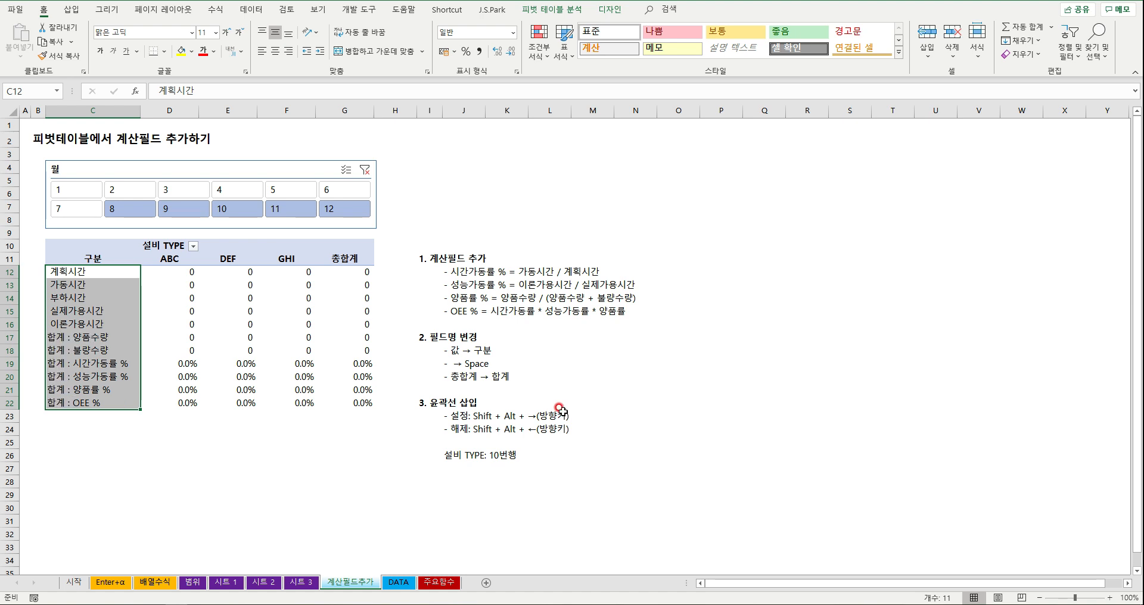
pyautogui.hotkey('ctrl', 'z')
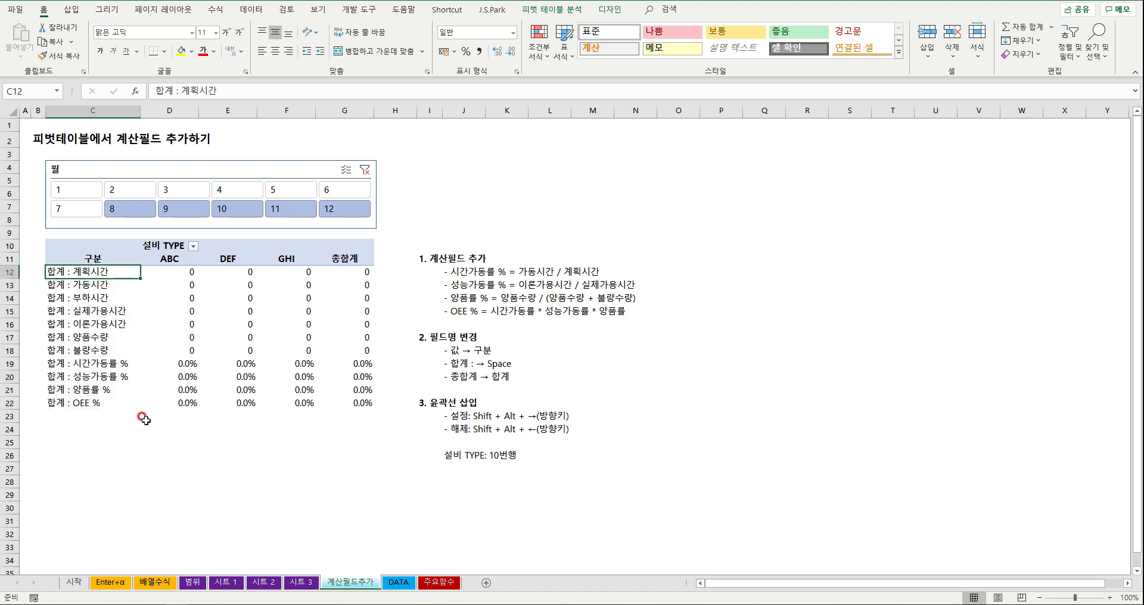
# Replace all occurrences of 합계 : with nothing within the pivot row labels in C12:C22
pyautogui.keyDown('shift'); pyautogui.click(95, 404); pyautogui.keyUp('shift')
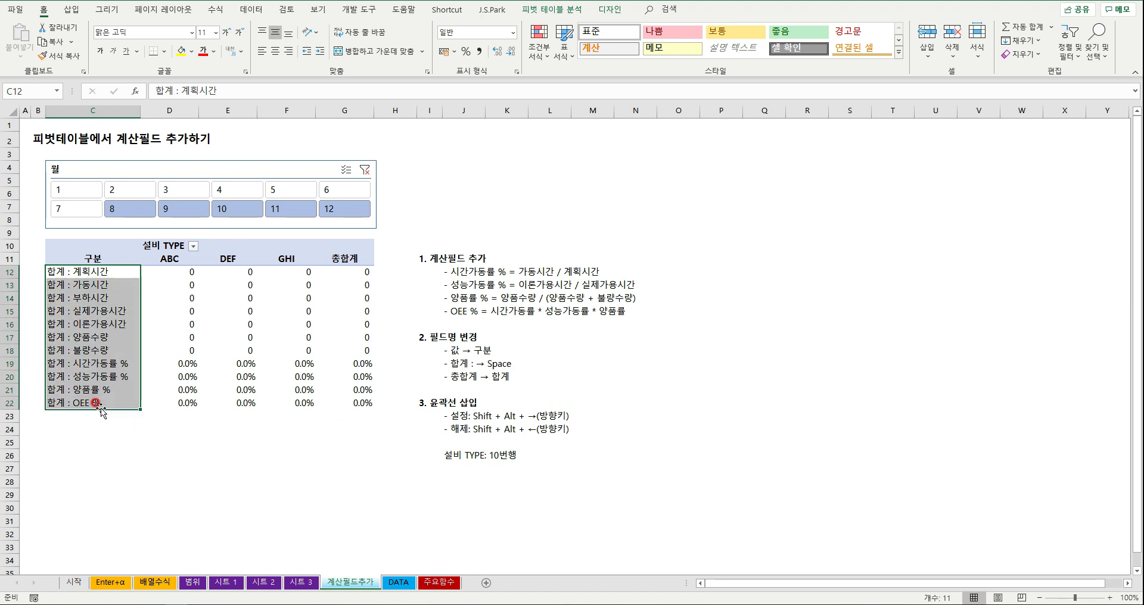
pyautogui.hotkey('ctrl', 'f')
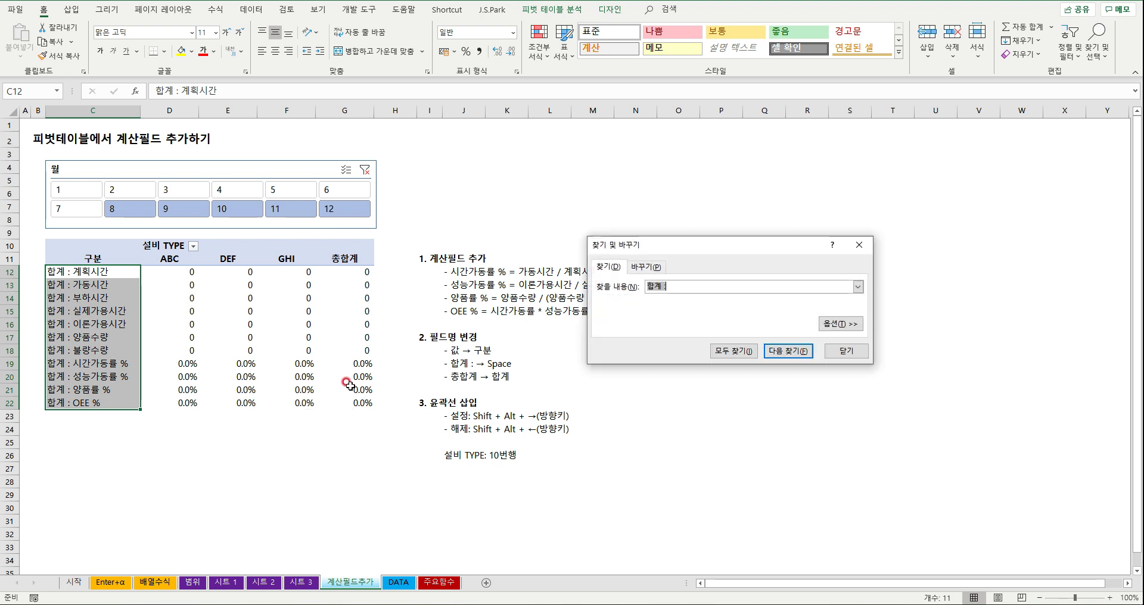
pyautogui.click(645, 267)
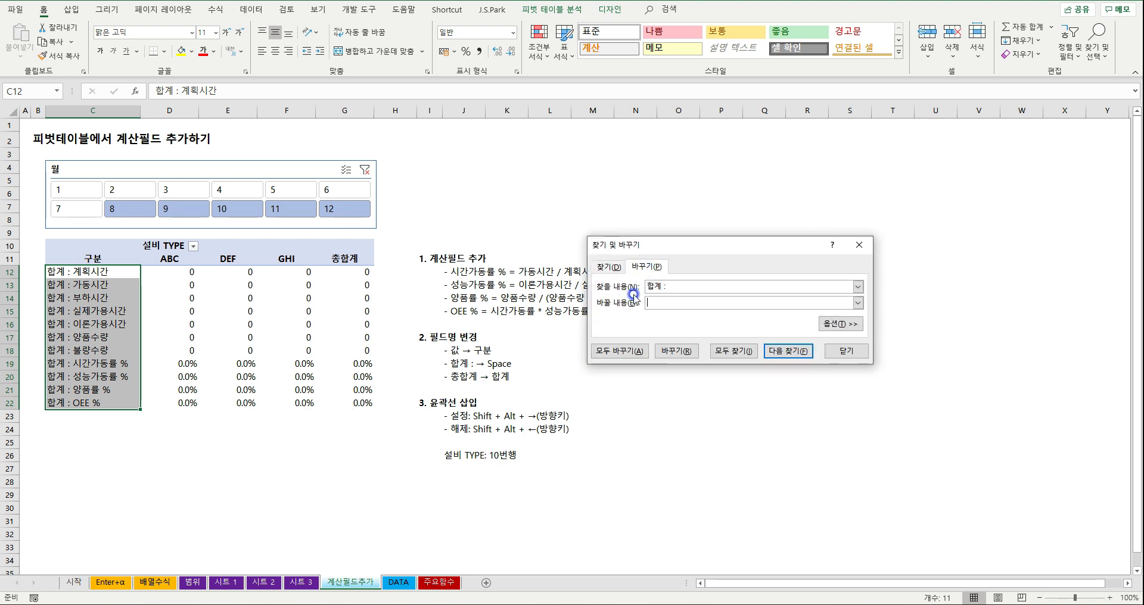
pyautogui.click(620, 351)
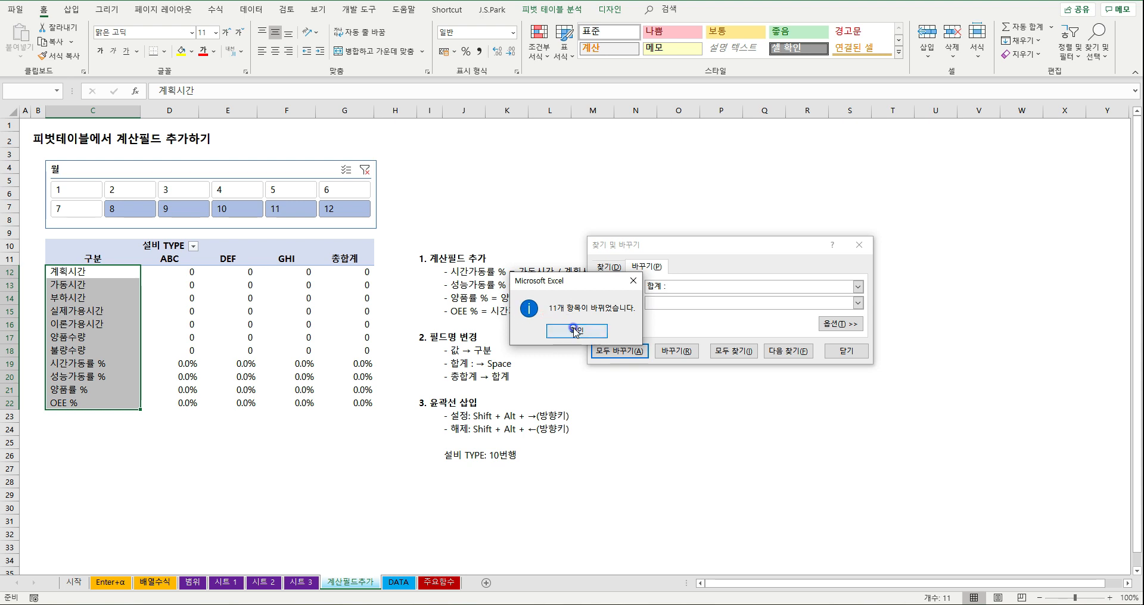
pyautogui.click(575, 332)
pyautogui.click(466, 363)
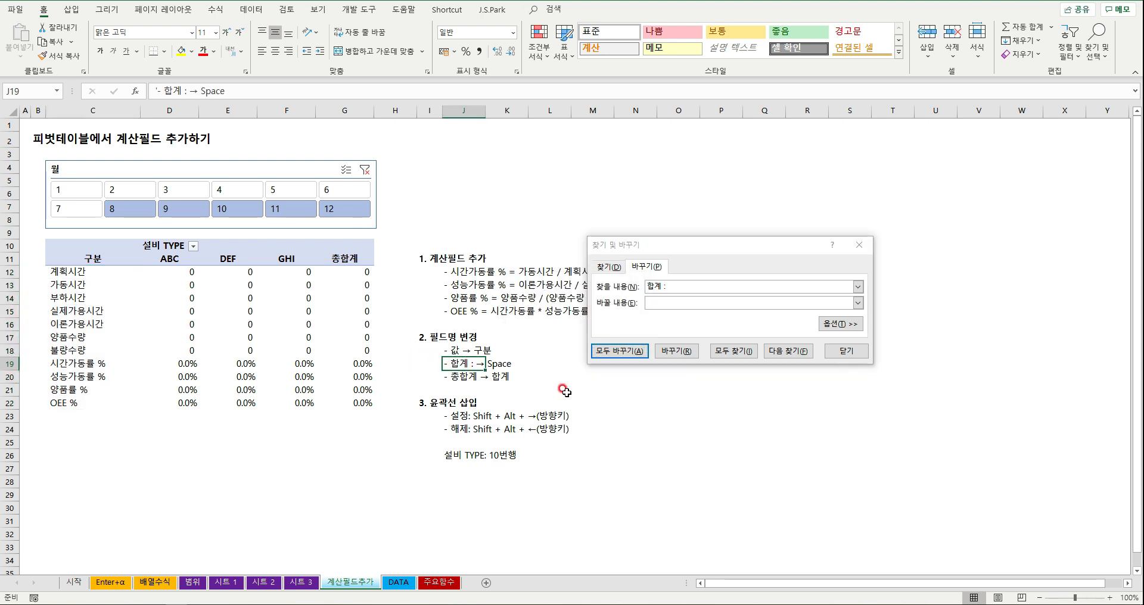
pyautogui.click(847, 351)
# Undo the prefix replacement in the row labels, and undo and redo the rename and centring of the 구분 header
pyautogui.hotkey('ctrl', 'z')
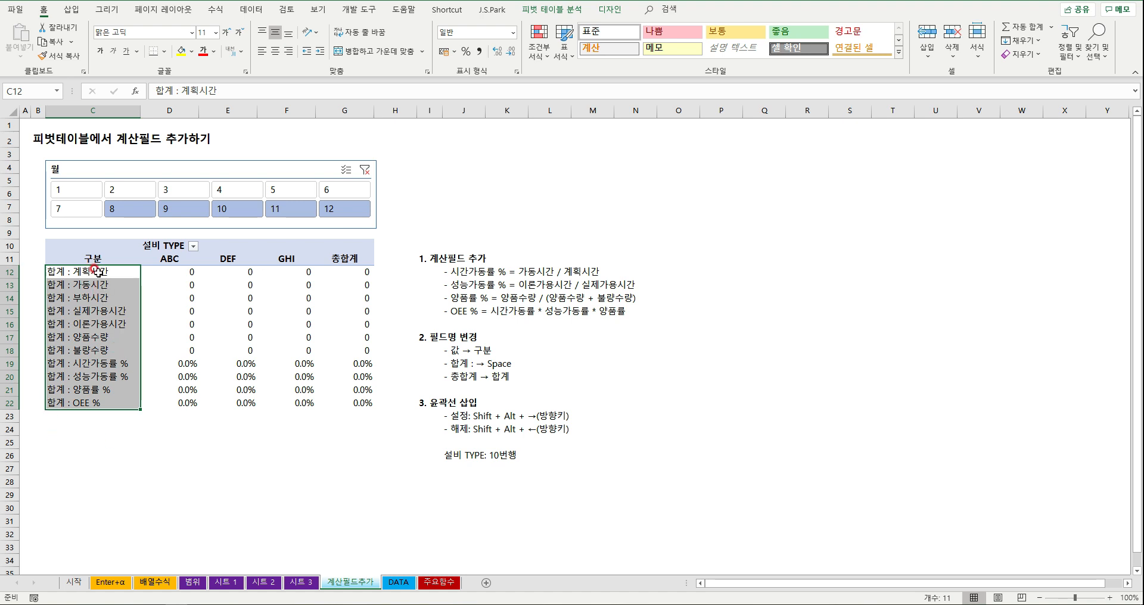
pyautogui.moveTo(95, 271); pyautogui.dragTo(89, 403)
pyautogui.click(99, 272)
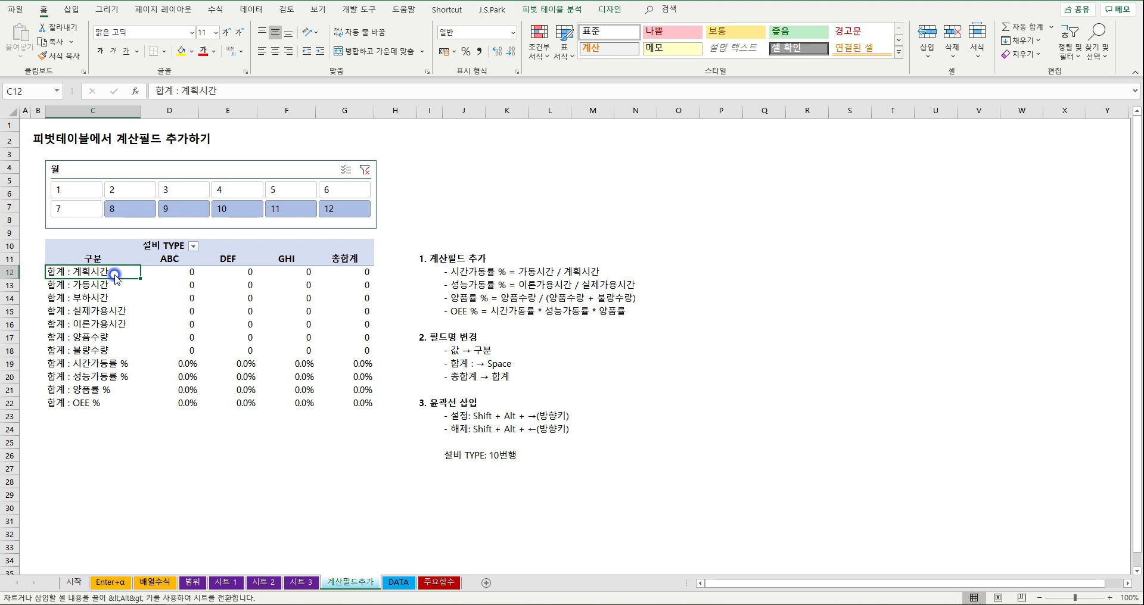
pyautogui.moveTo(109, 272); pyautogui.dragTo(131, 417)
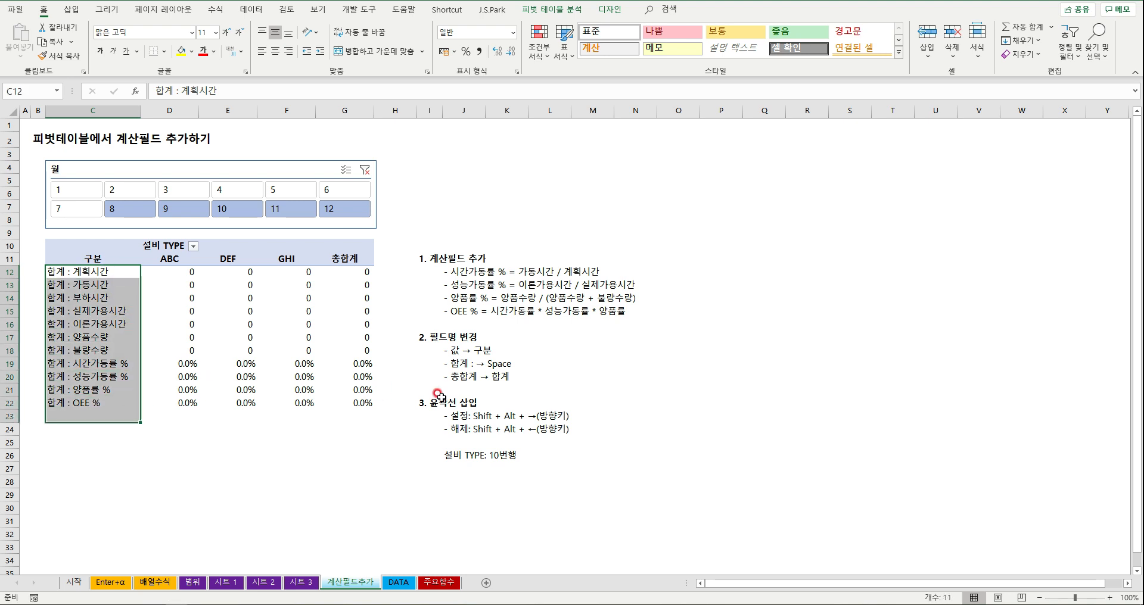
pyautogui.click(467, 362)
pyautogui.hotkey('ctrl', 'z')
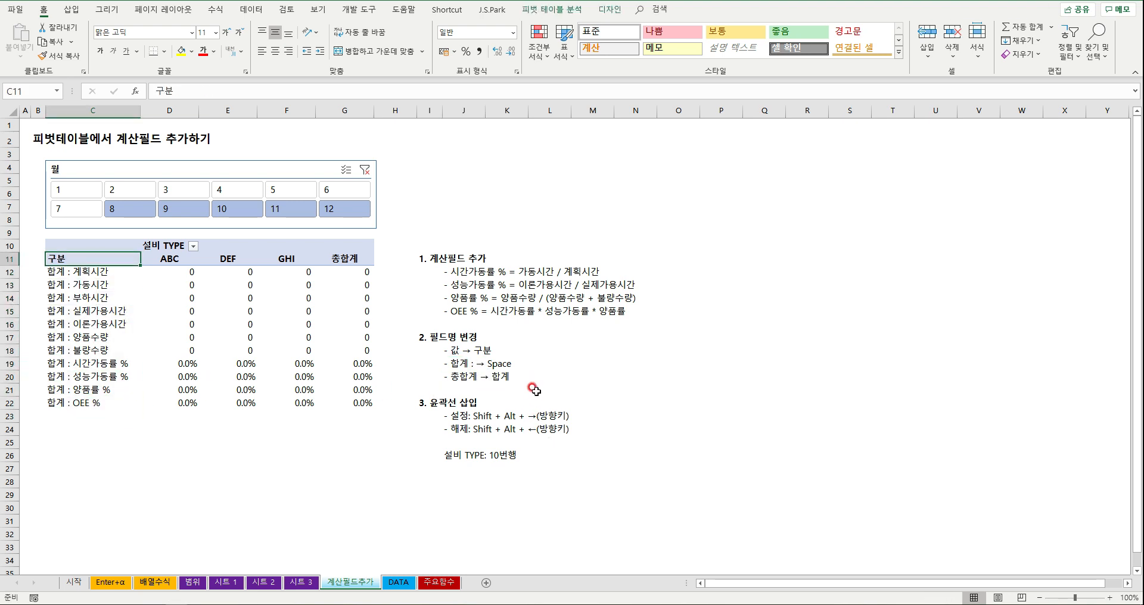
pyautogui.hotkey('ctrl', 'z')
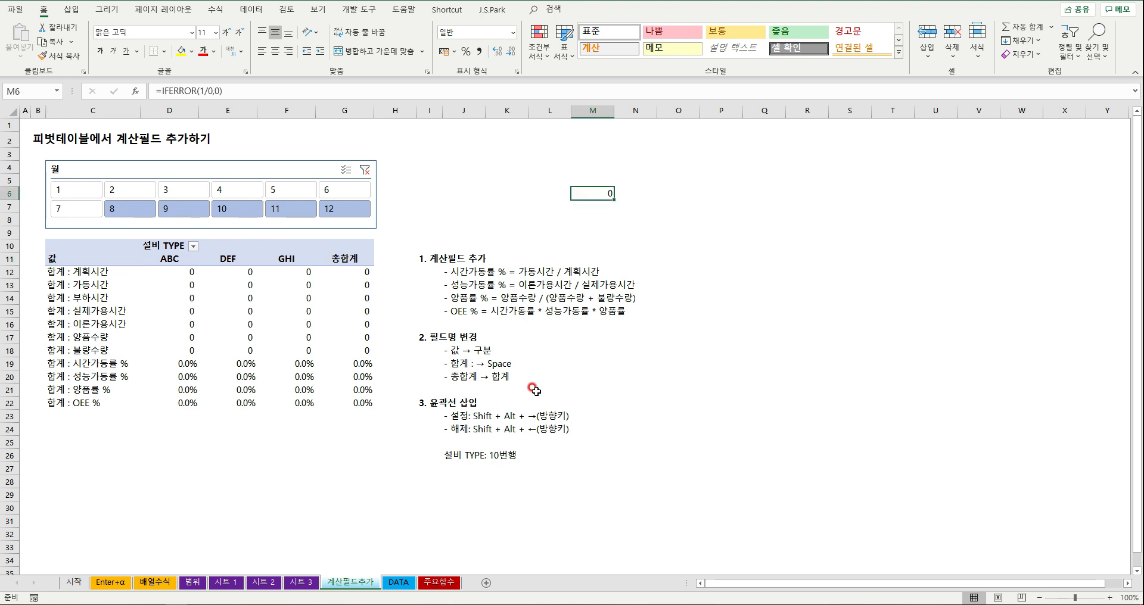
pyautogui.hotkey('ctrl', 'z')
pyautogui.hotkey('ctrl', 'y')
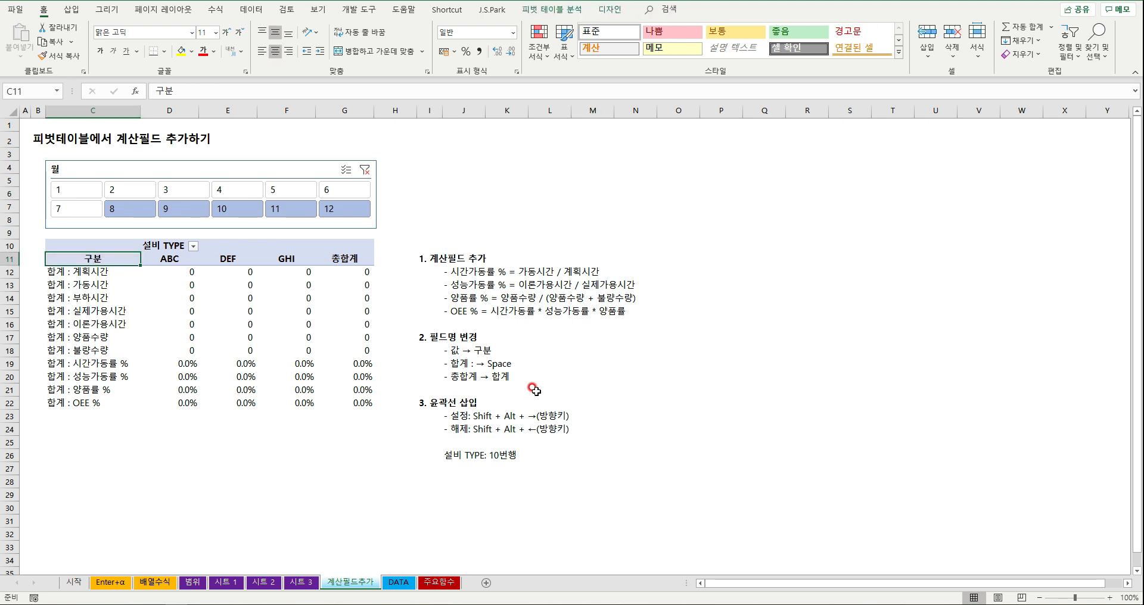
# Try replacing 합계 : with nothing across the whole sheet, and undo that replacement
pyautogui.hotkey('ctrl', 'h')
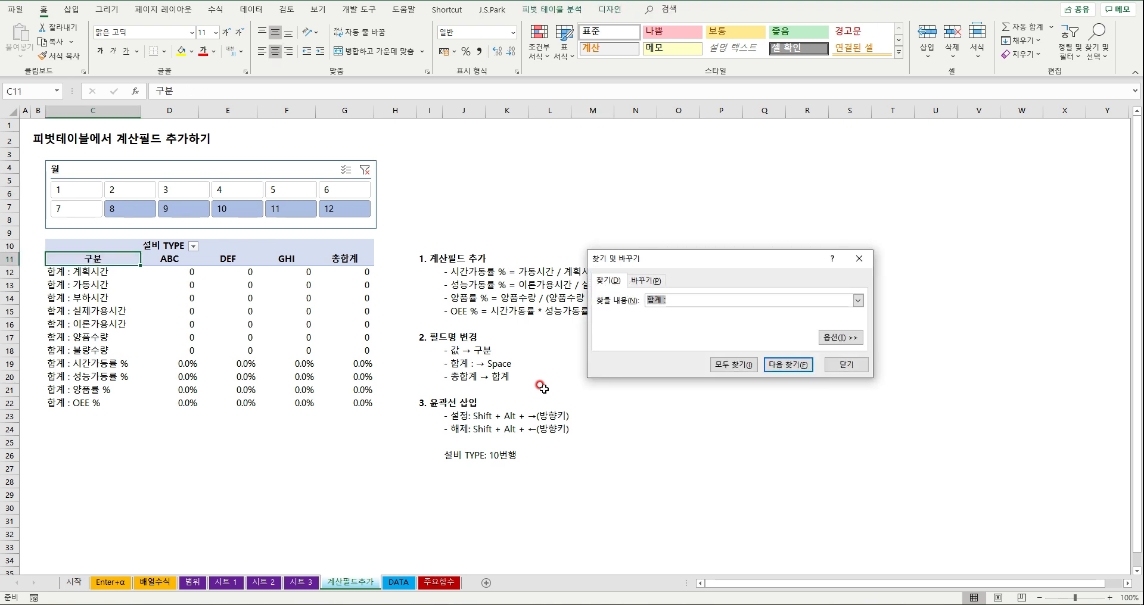
pyautogui.click(651, 311)
pyautogui.click(618, 364)
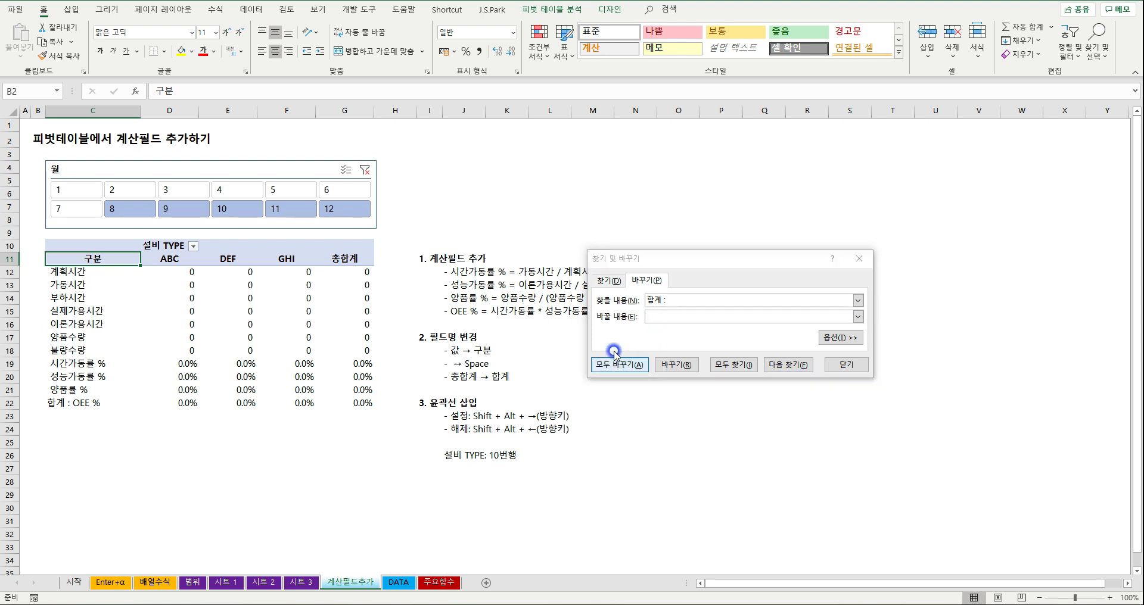
pyautogui.click(576, 331)
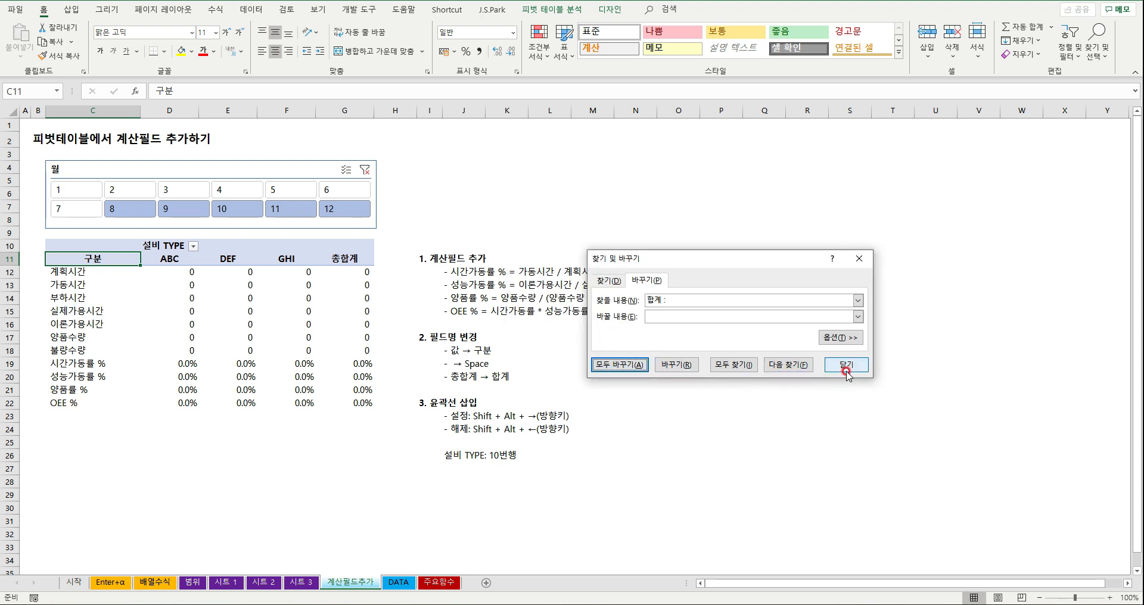
pyautogui.click(826, 371)
pyautogui.hotkey('ctrl', 'z')
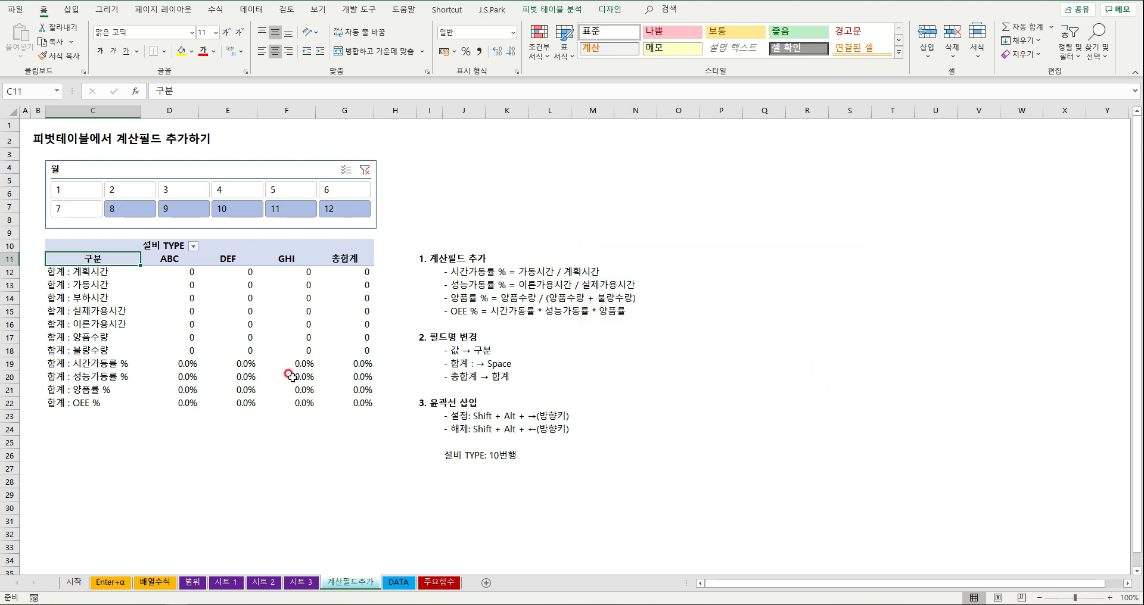
# Remove the 합계 : prefix from only the selected pivot row labels in C12:C22 by replacing all occurrences with nothing
pyautogui.click(108, 401)
pyautogui.keyDown('shift'); pyautogui.click(113, 273); pyautogui.keyUp('shift')
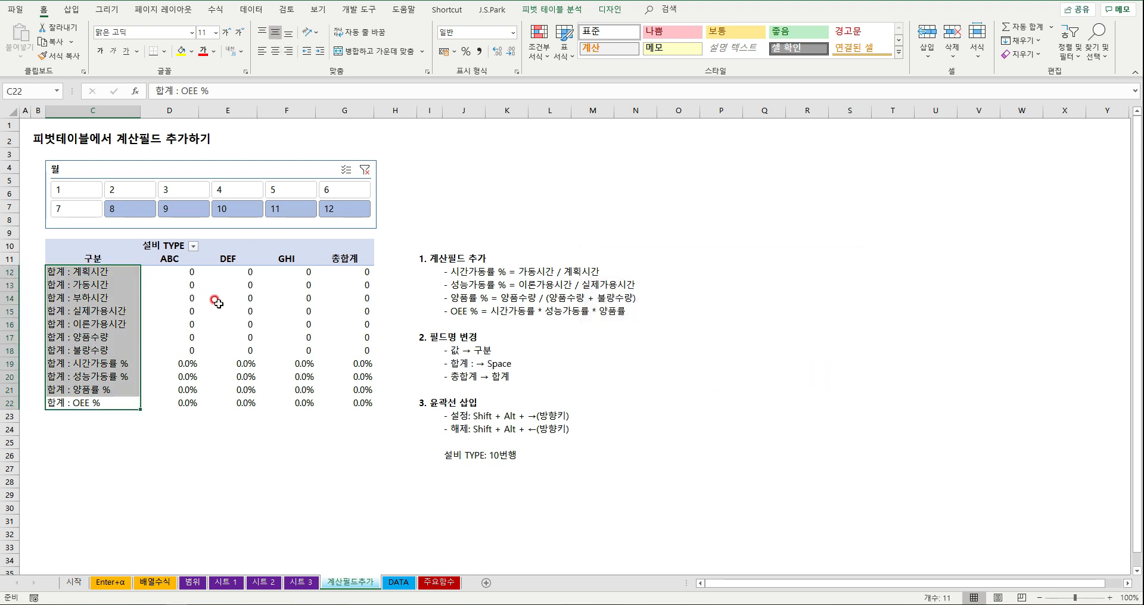
pyautogui.hotkey('ctrl', 'f')
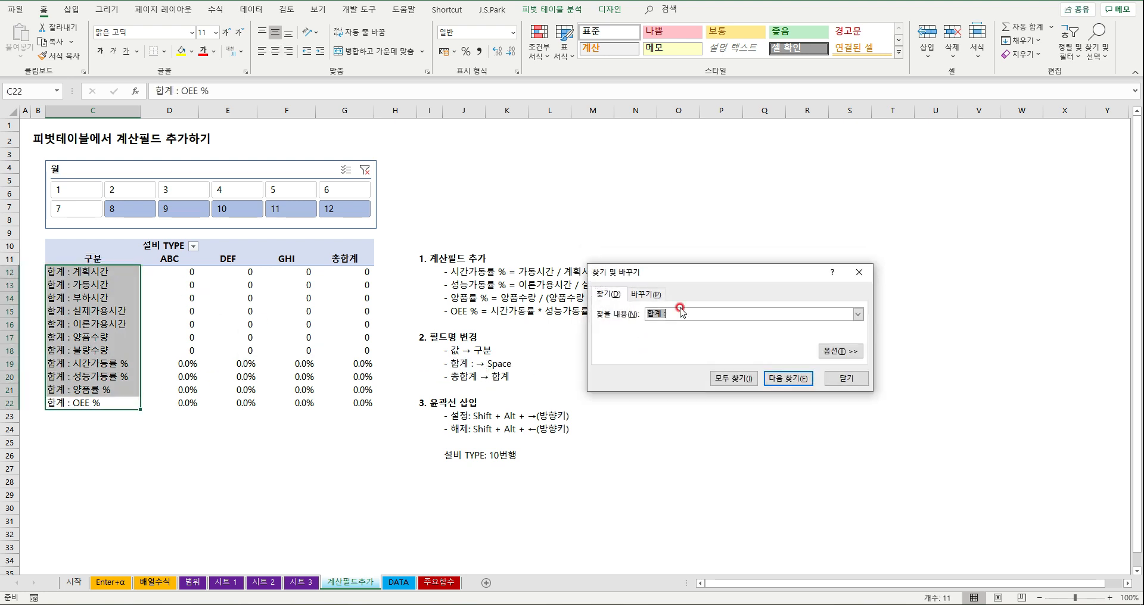
pyautogui.click(642, 295)
pyautogui.click(619, 378)
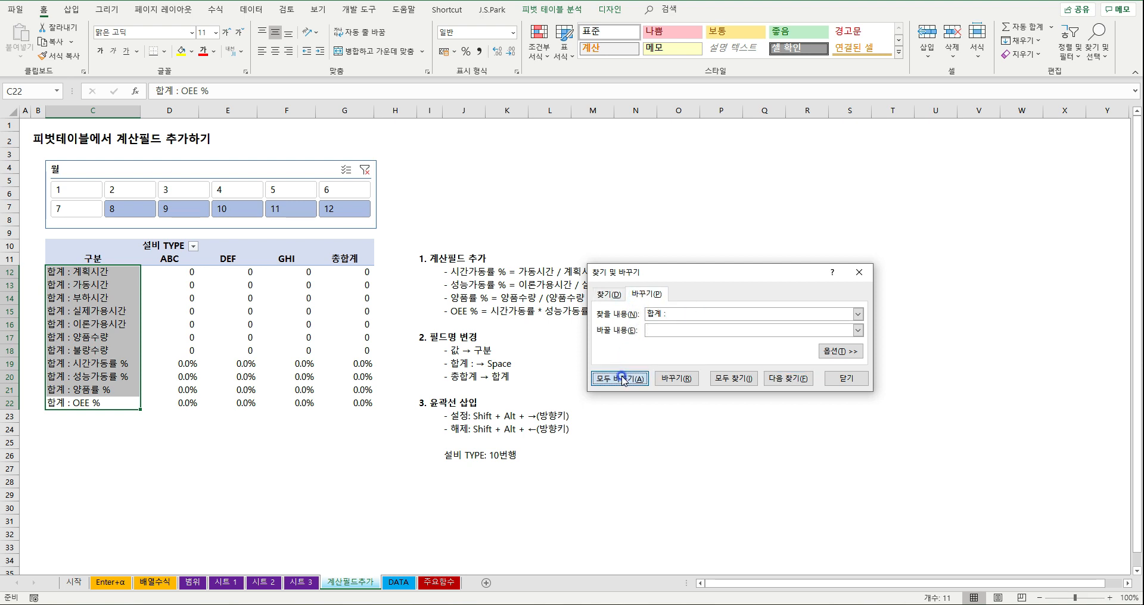
pyautogui.click(592, 335)
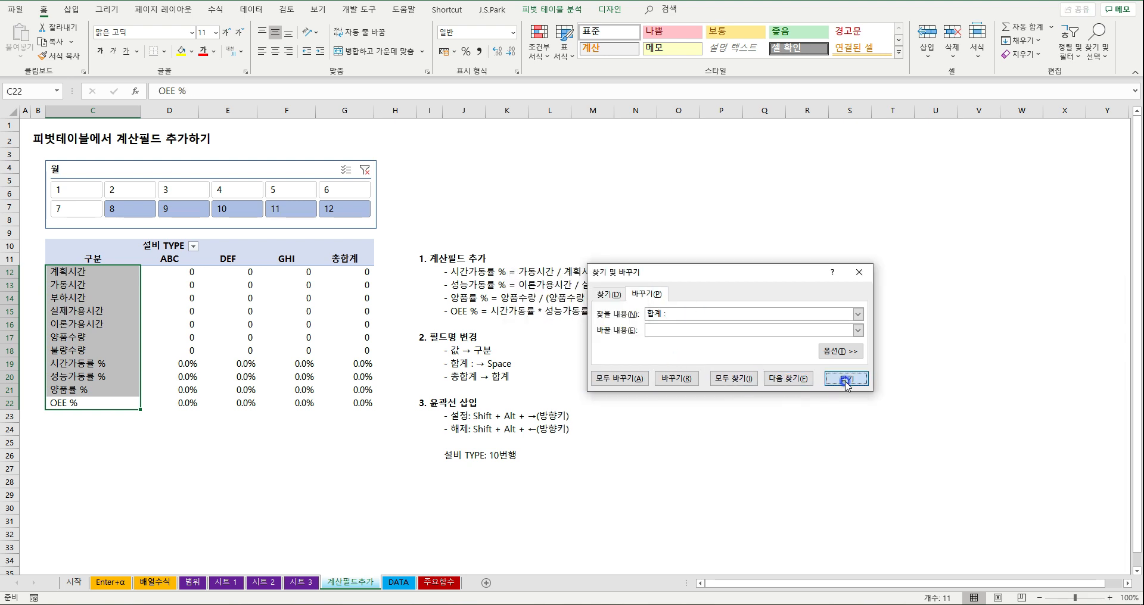
pyautogui.click(845, 378)
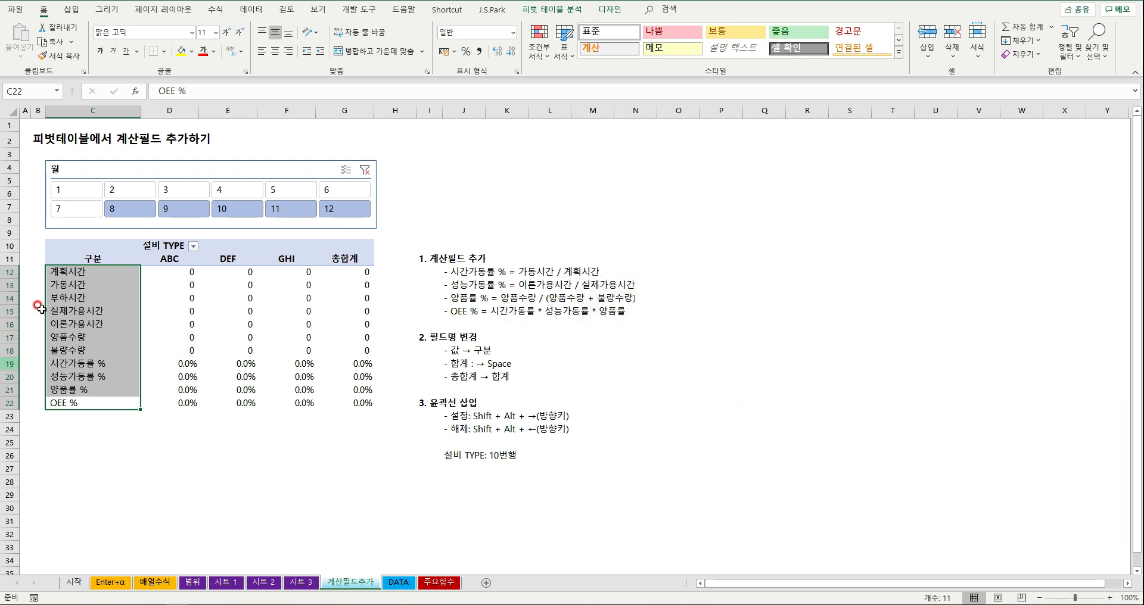
pyautogui.click(454, 363)
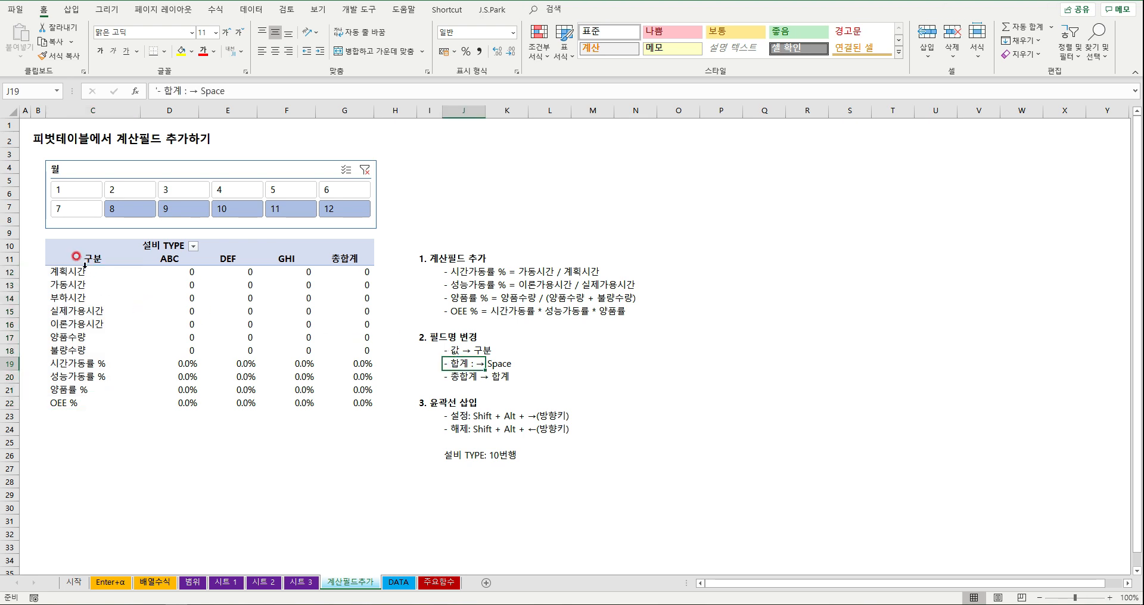
# Increase the indent of the pivot row labels 계획시간 through OEE % by one level
pyautogui.moveTo(77, 271); pyautogui.dragTo(77, 416)
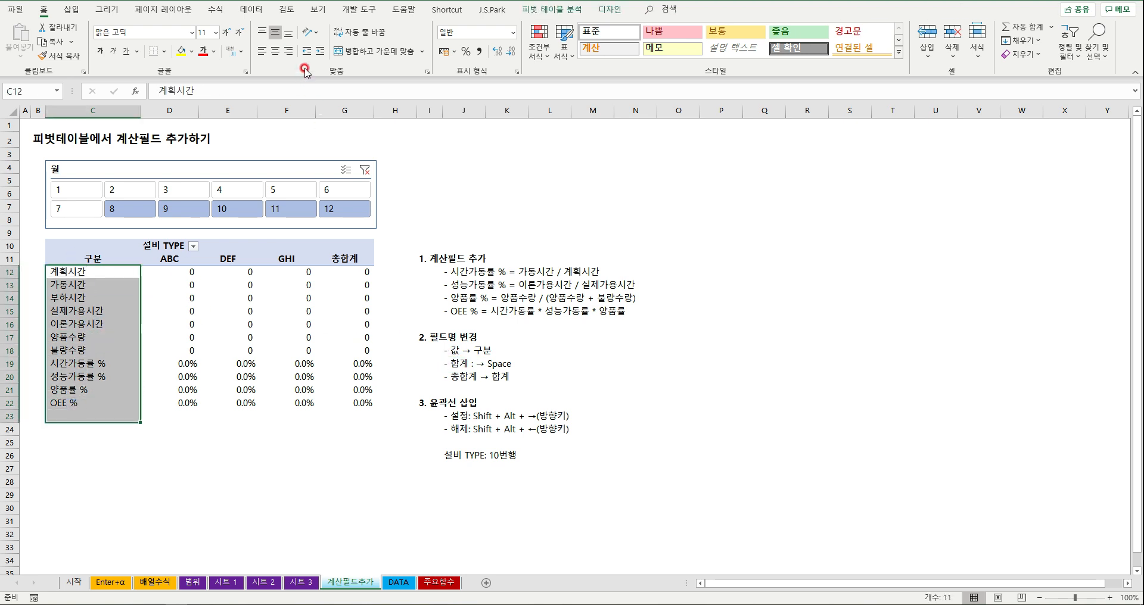
pyautogui.click(320, 51)
pyautogui.click(592, 416)
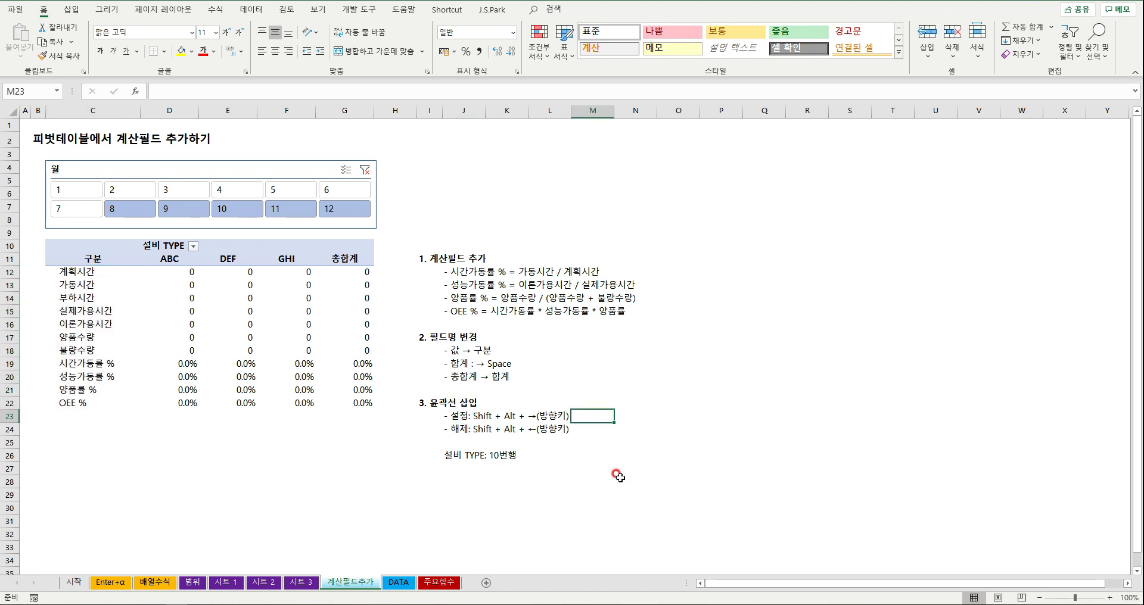
# Rename the pivot table's 총합계 column header in G11 to 합계
pyautogui.moveTo(472, 378); pyautogui.dragTo(465, 366)
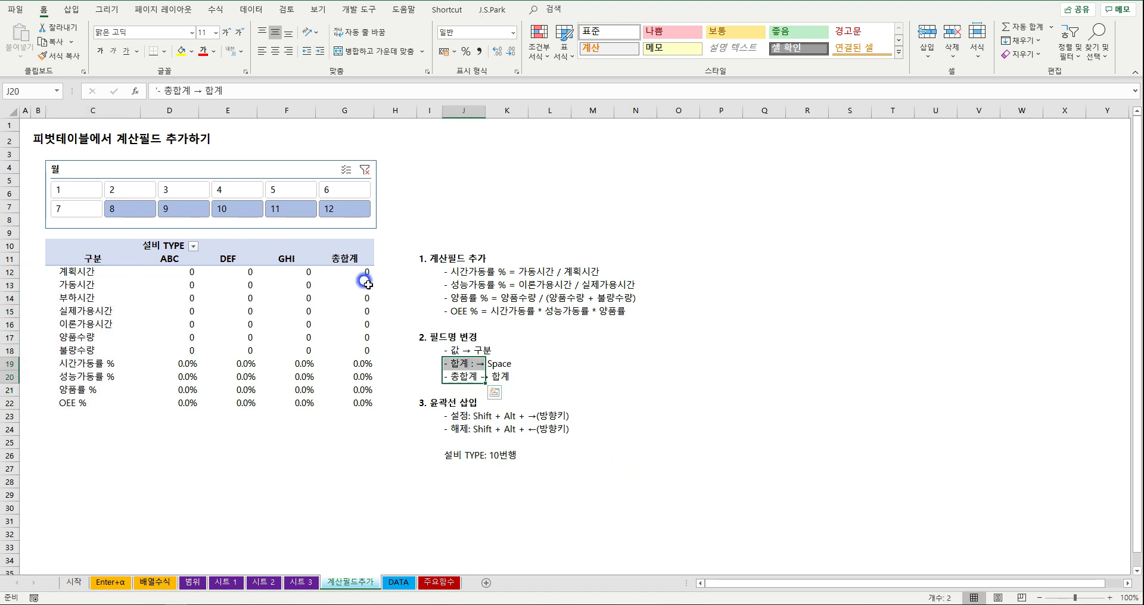
pyautogui.click(346, 259)
pyautogui.doubleClick(363, 258)
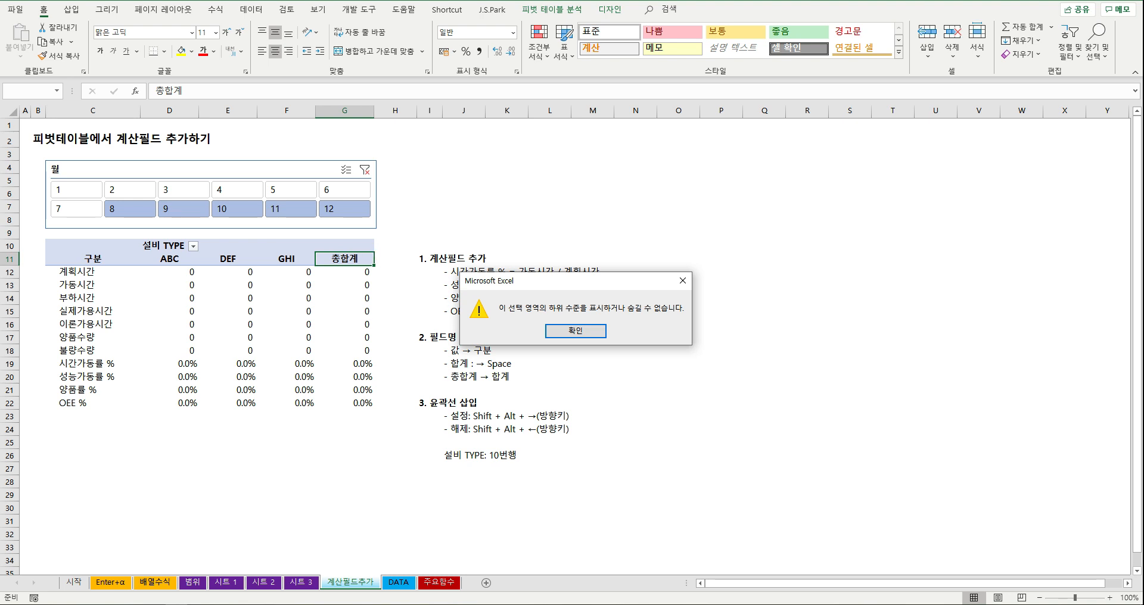
pyautogui.click(682, 281)
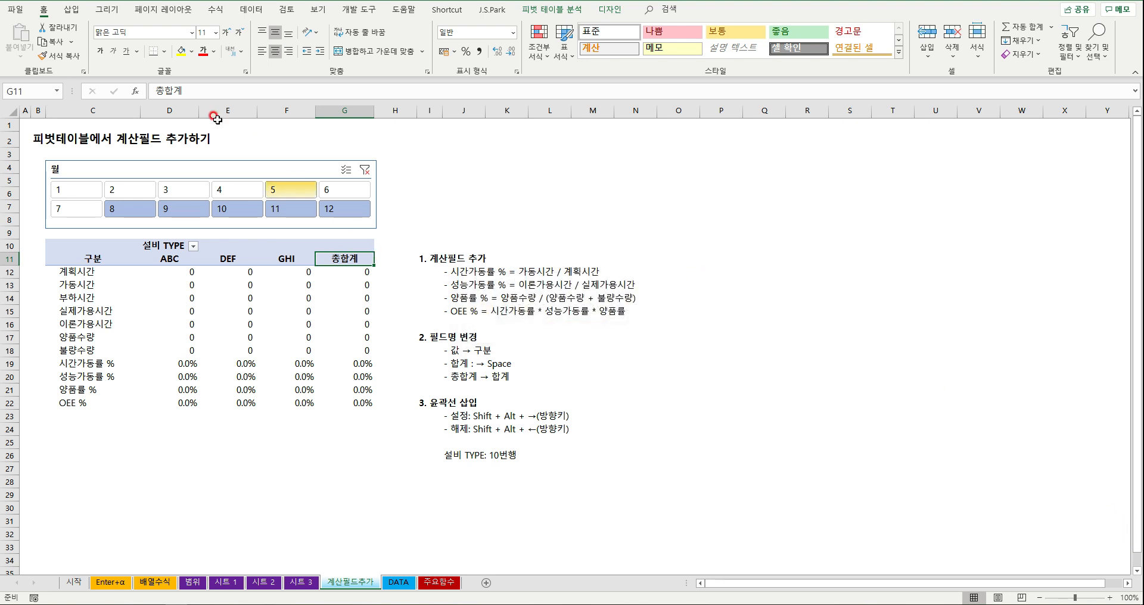
pyautogui.click(164, 89)
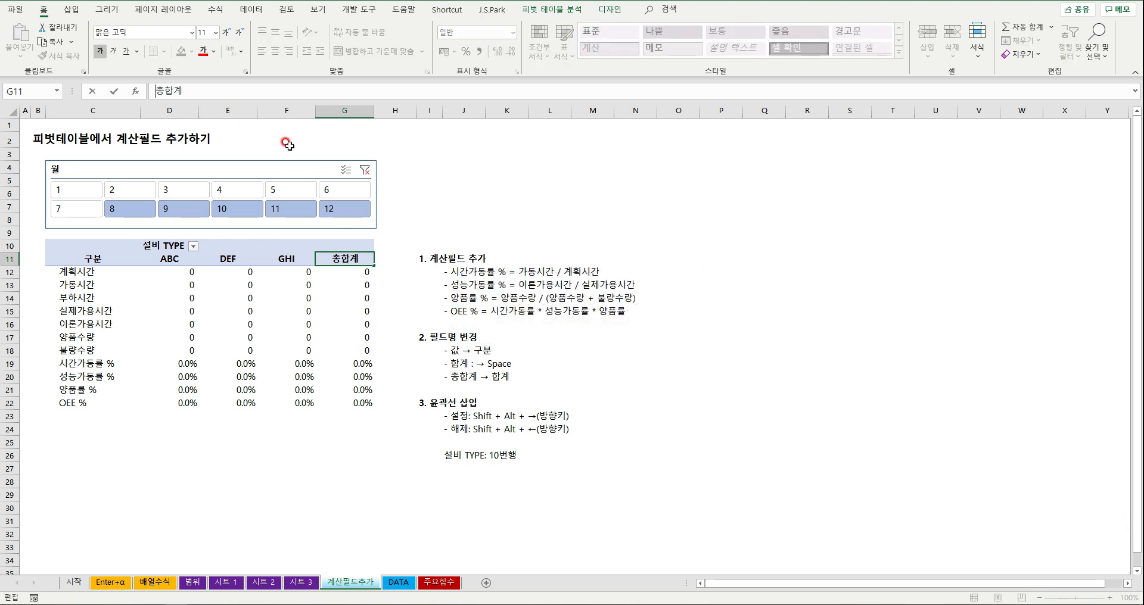
pyautogui.press('Delete')
pyautogui.press('Return')
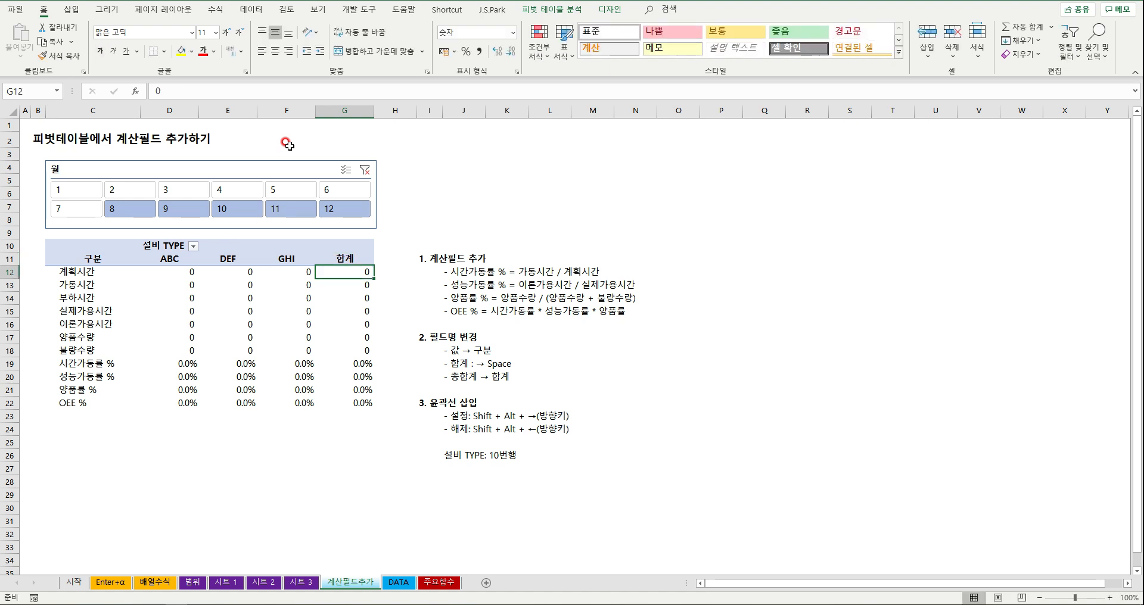
pyautogui.click(361, 251)
pyautogui.click(608, 334)
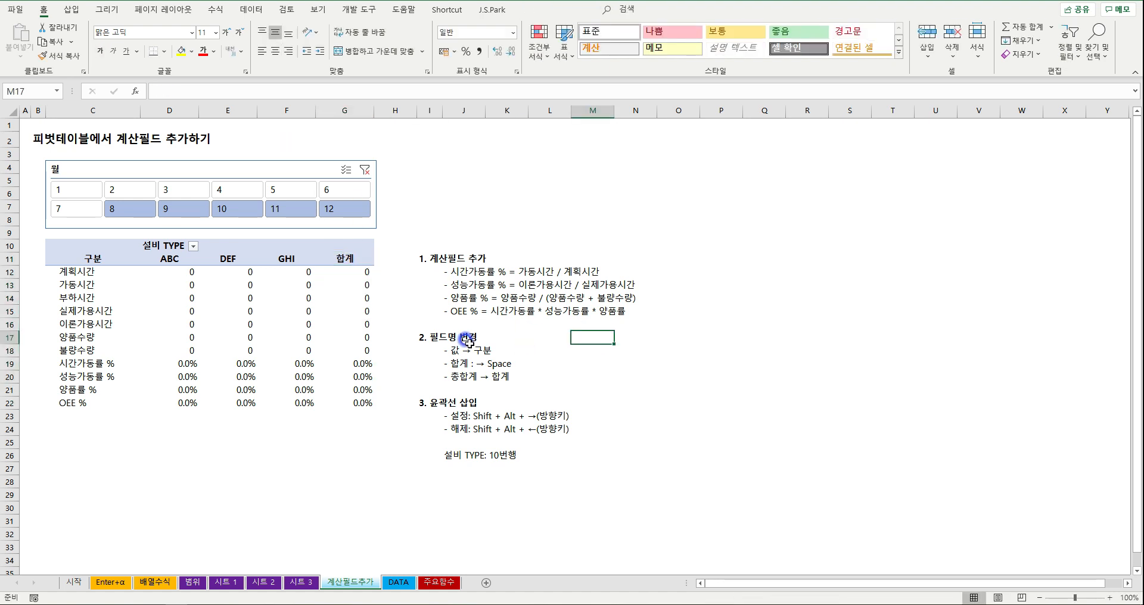
# Group row 10, which holds the 설비 TYPE header, as an outline and collapse the group
pyautogui.click(573, 359)
pyautogui.click(155, 242)
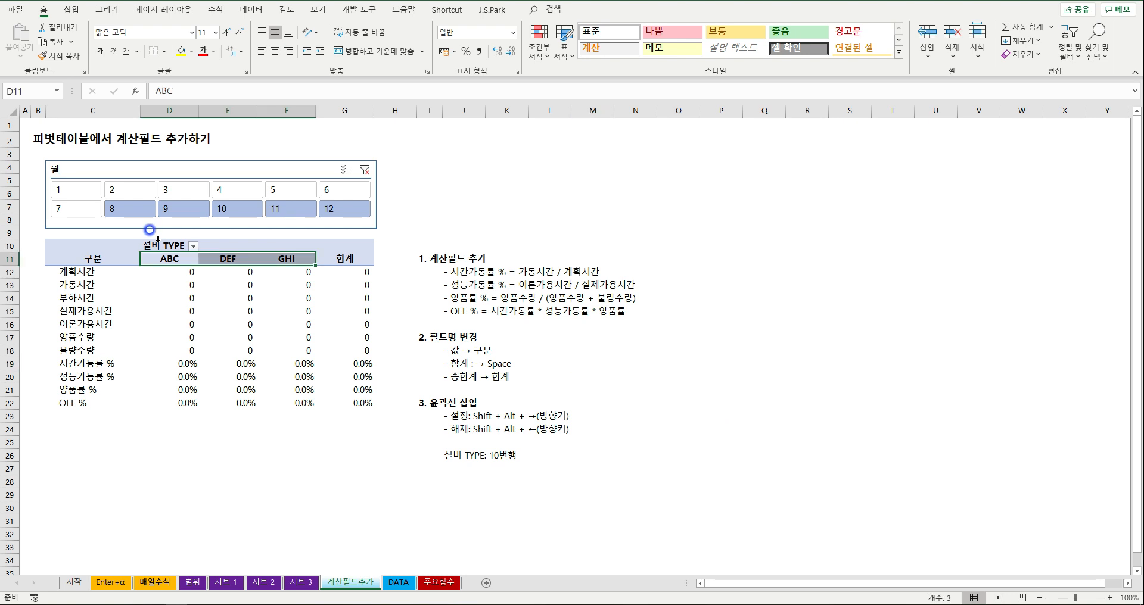
pyautogui.click(9, 244)
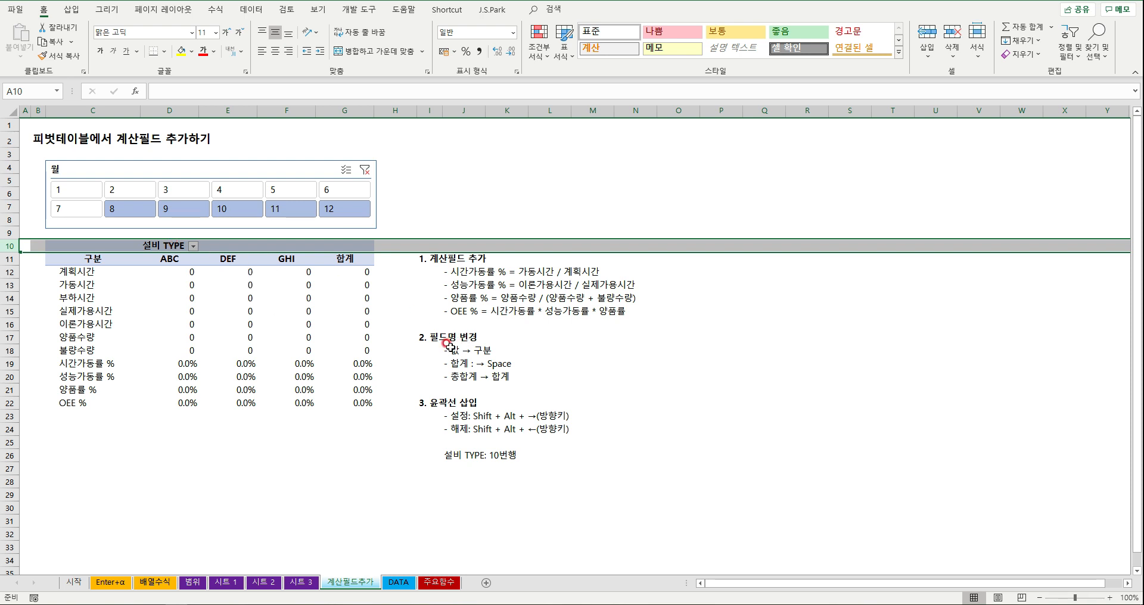
pyautogui.hotkey('shift', 'alt', 'Right')
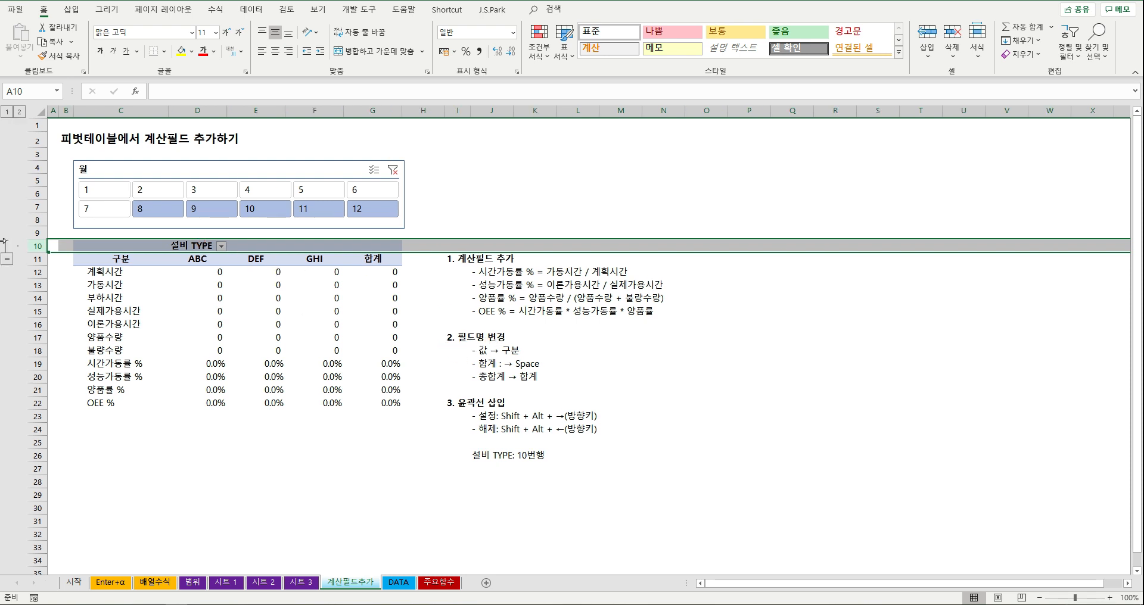
pyautogui.click(137, 471)
pyautogui.click(7, 258)
pyautogui.click(563, 218)
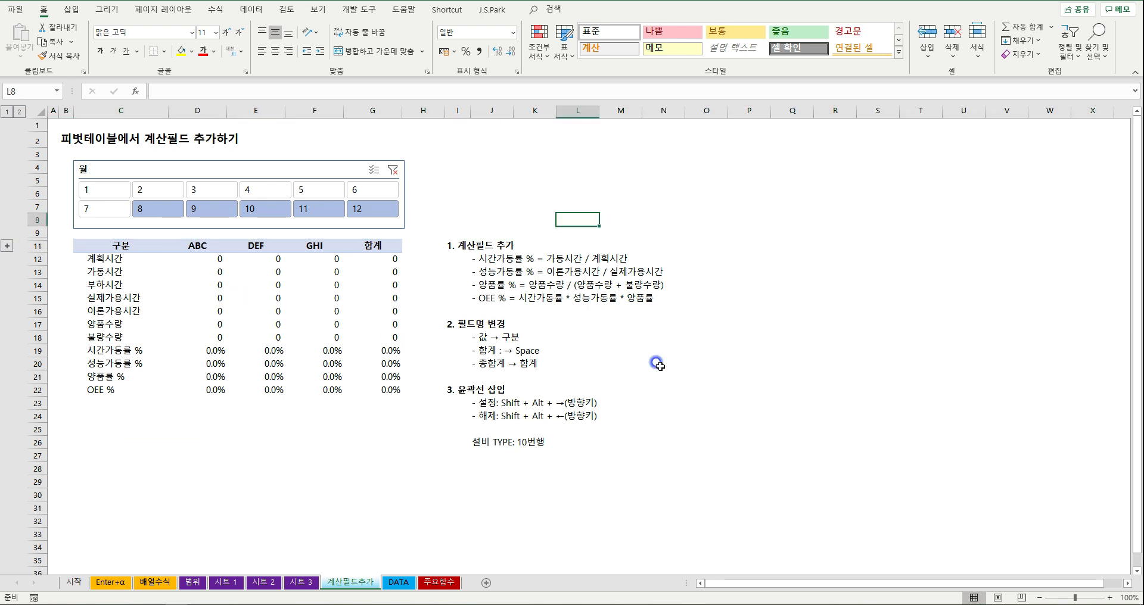
# Filter the pivot table to months 1 through 7 with the 월 slicer
pyautogui.click(310, 441)
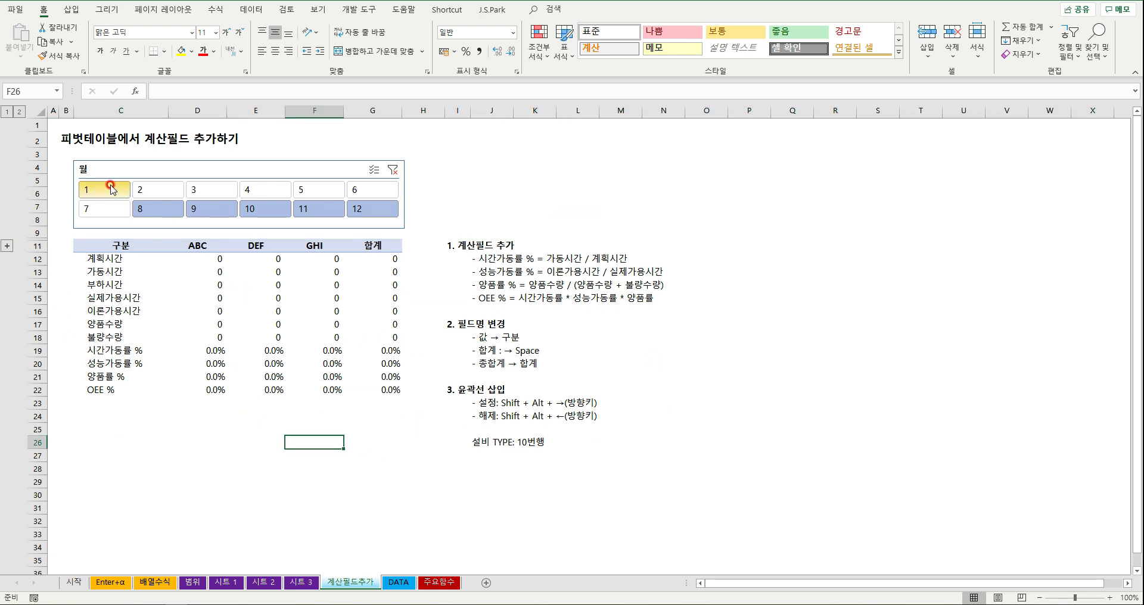
pyautogui.moveTo(113, 190); pyautogui.dragTo(108, 211)
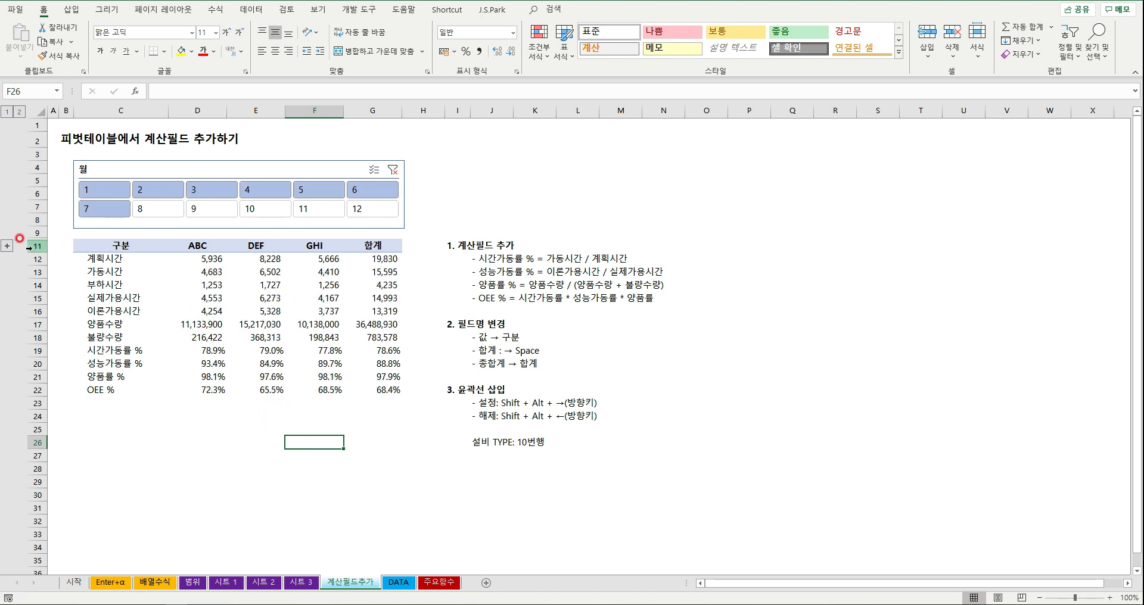
# Expand the collapsed outline group to view row 10 with the 설비 TYPE header, and collapse it again
pyautogui.moveTo(28, 247); pyautogui.dragTo(30, 232)
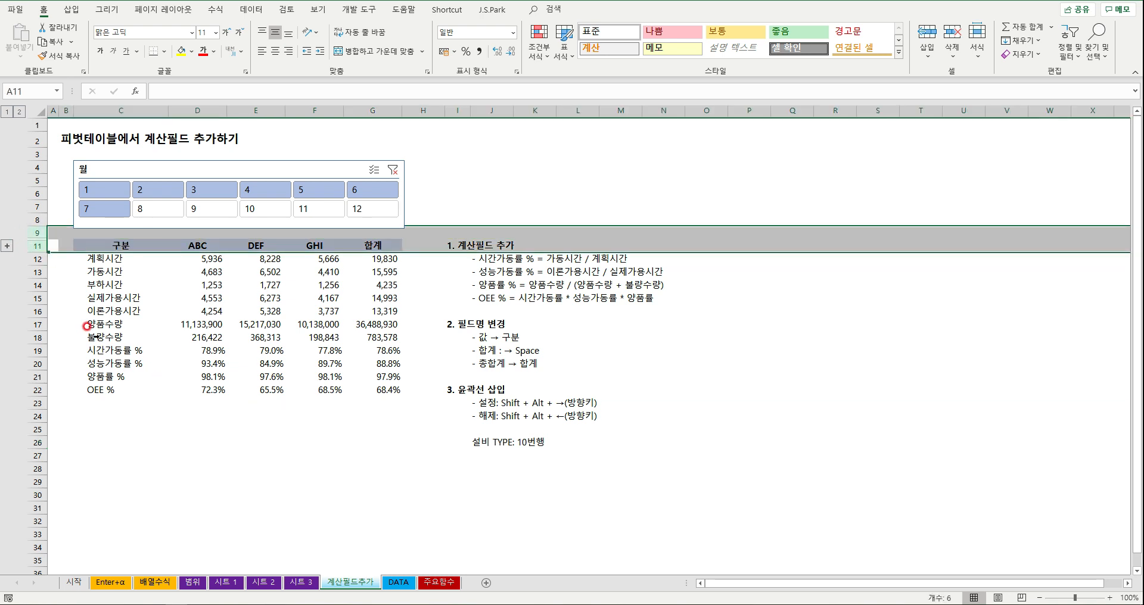
pyautogui.click(9, 244)
pyautogui.click(9, 245)
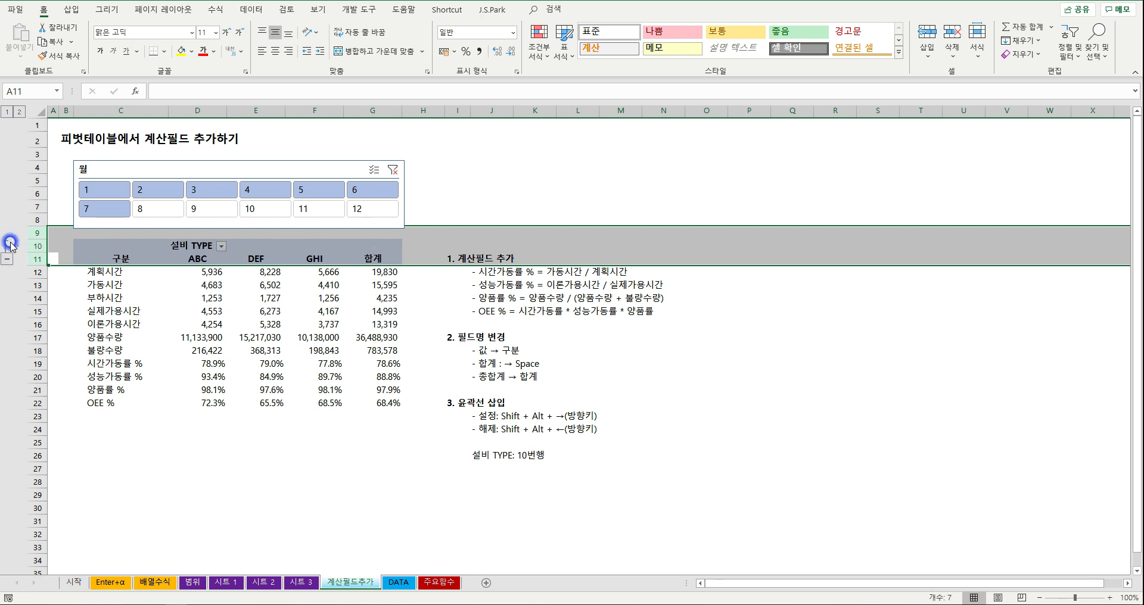
pyautogui.click(197, 245)
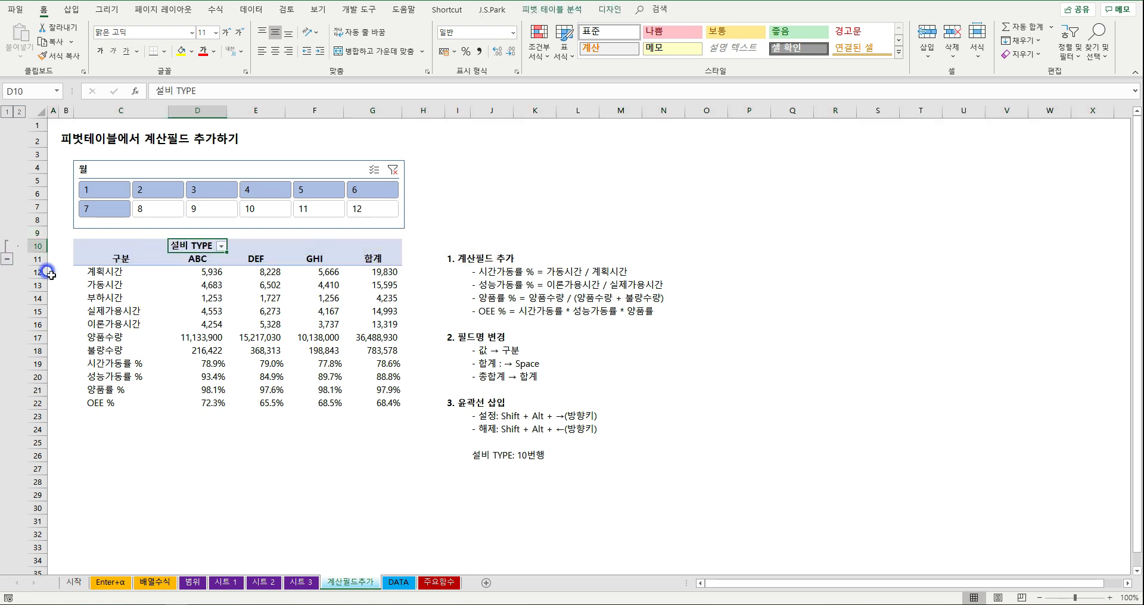
pyautogui.click(6, 260)
pyautogui.click(271, 470)
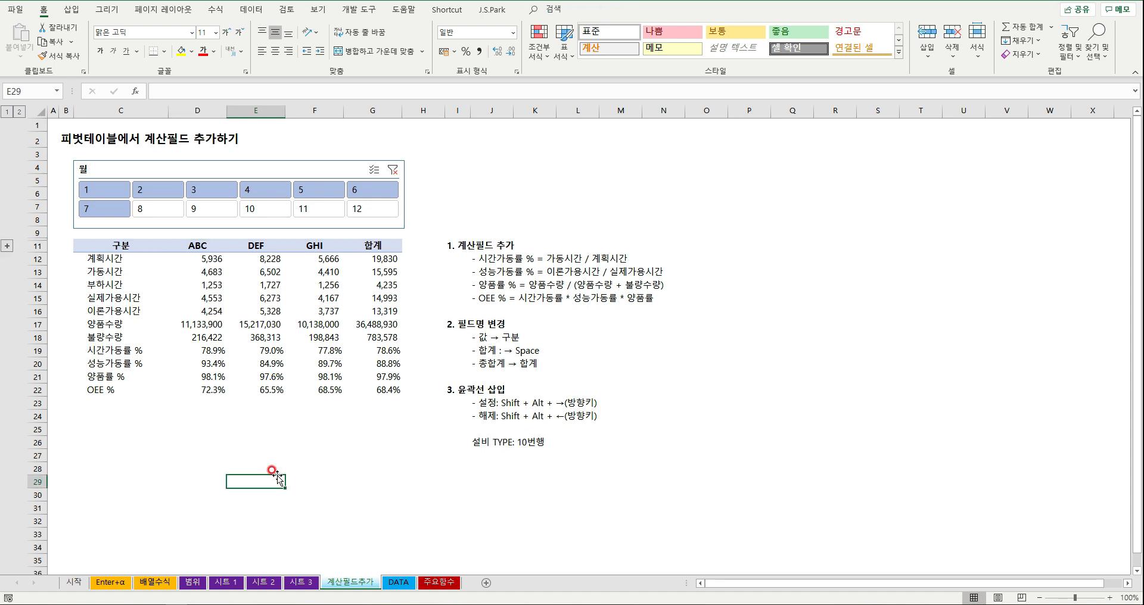
# Expand the row 10 outline group and ungroup the row to remove its outline
pyautogui.click(654, 364)
pyautogui.click(631, 429)
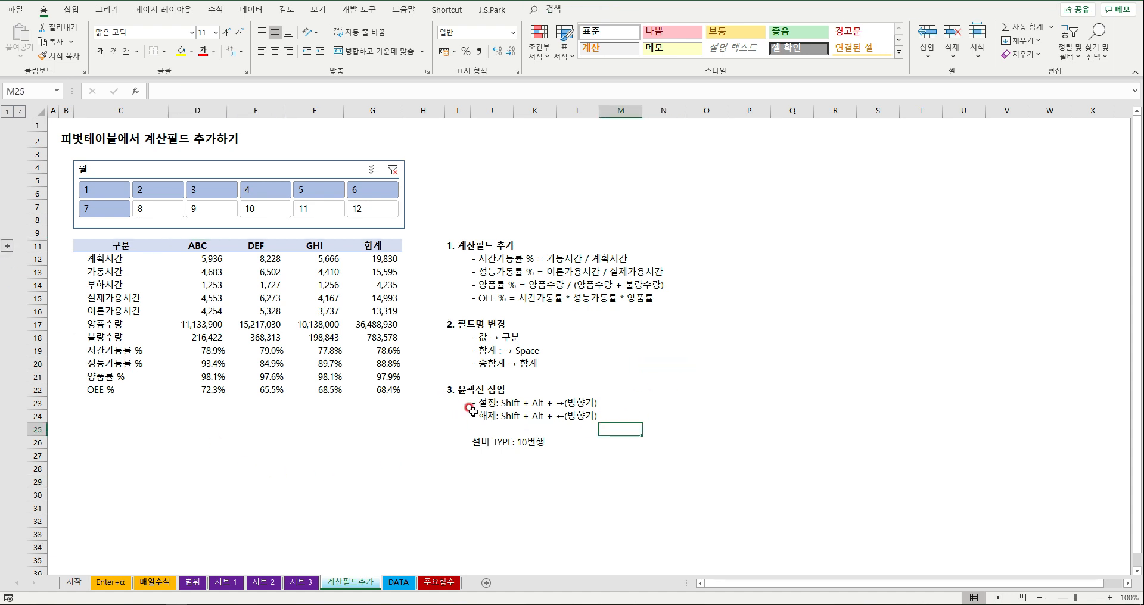
pyautogui.click(632, 454)
pyautogui.click(7, 245)
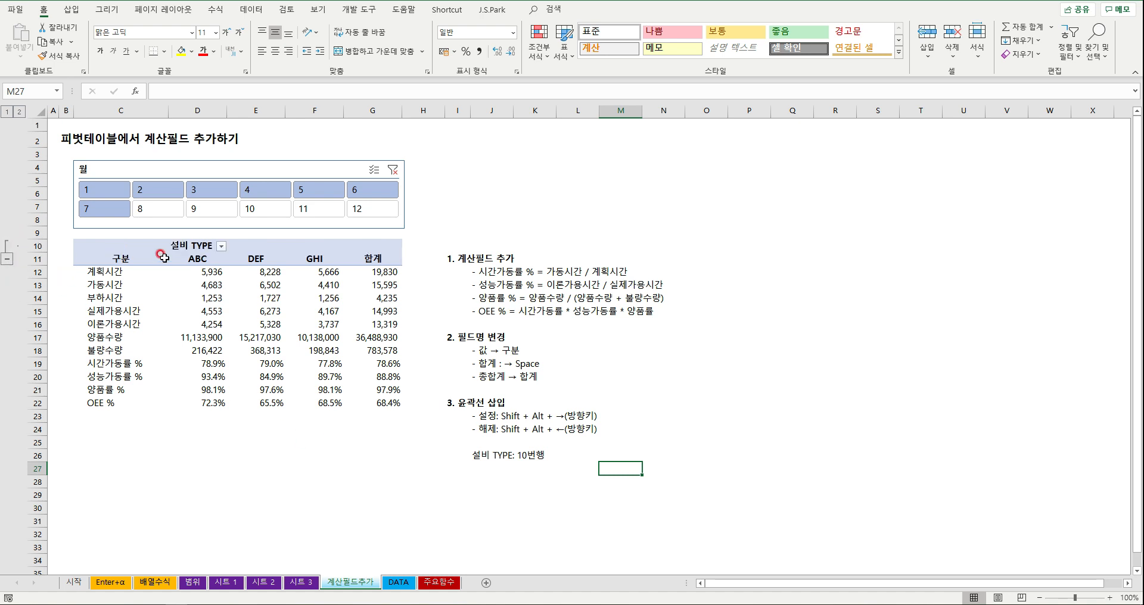
pyautogui.click(38, 246)
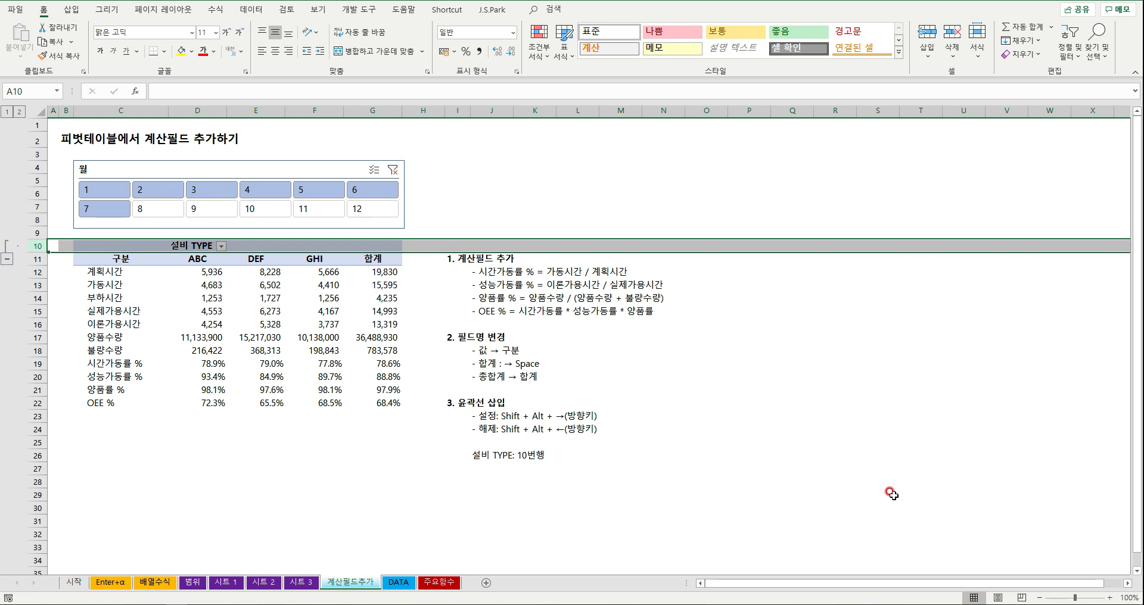
pyautogui.hotkey('shift', 'alt', 'Left')
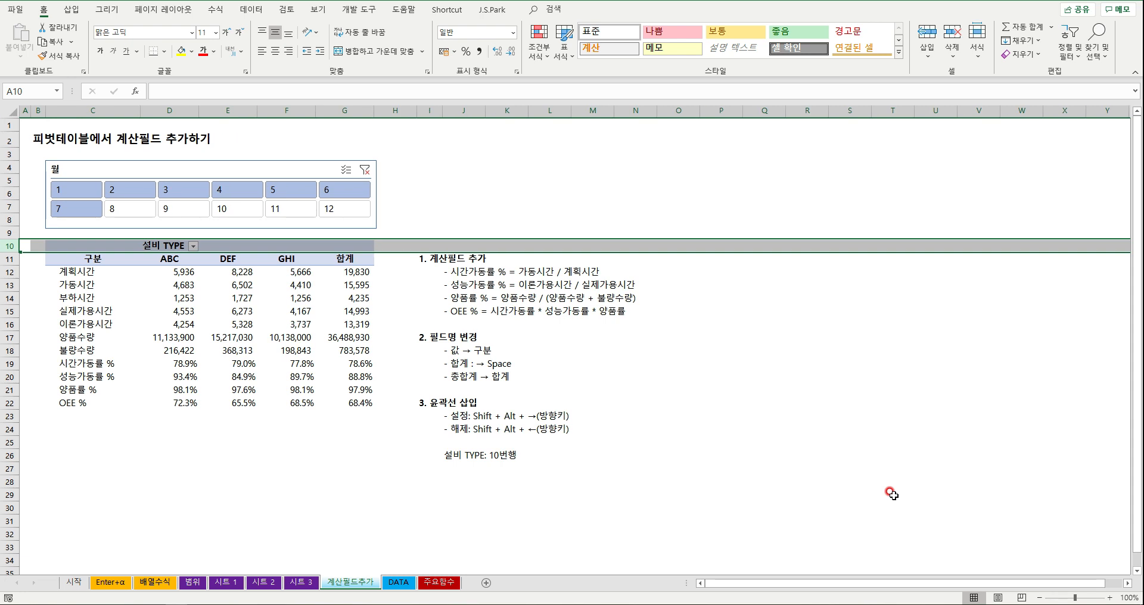
# Group row 10 as an outline again and collapse the sheet's outline to level 1
pyautogui.hotkey('shift', 'alt', 'Right')
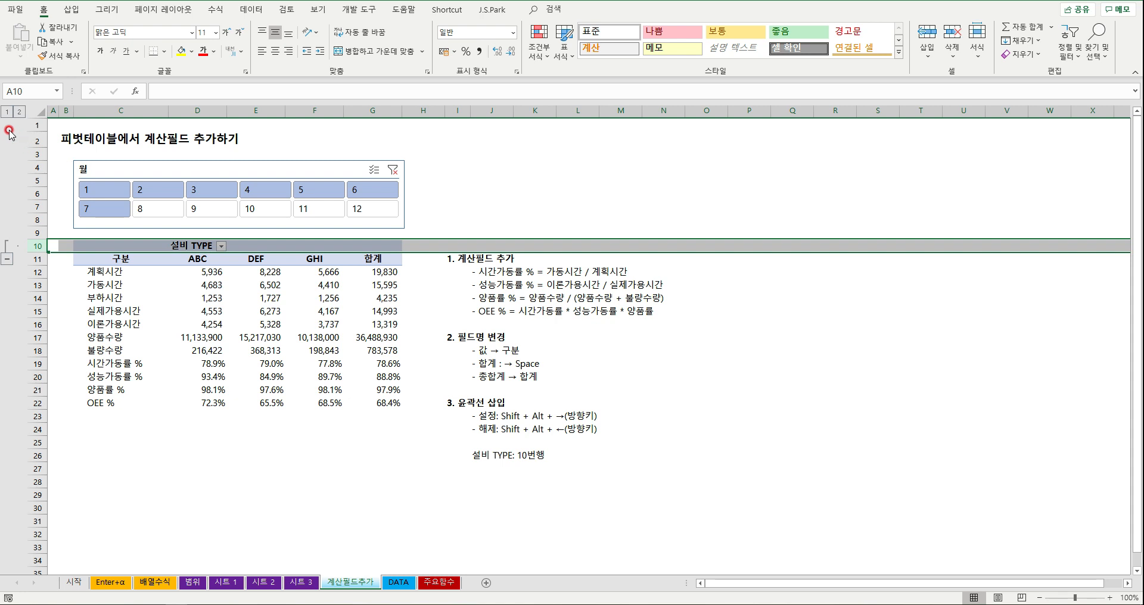
pyautogui.click(4, 112)
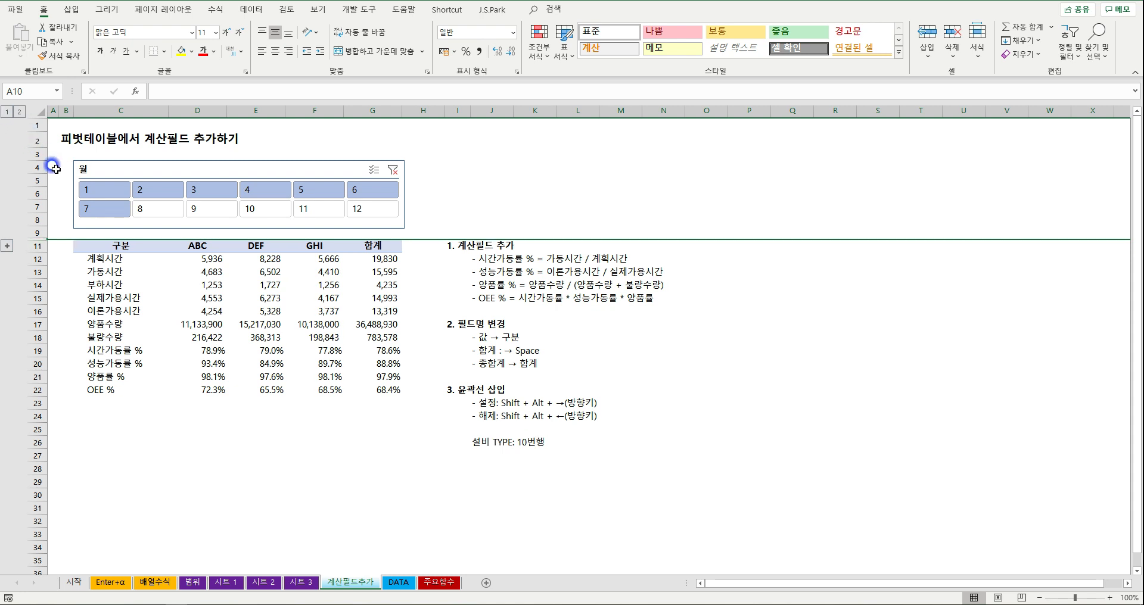
pyautogui.click(193, 503)
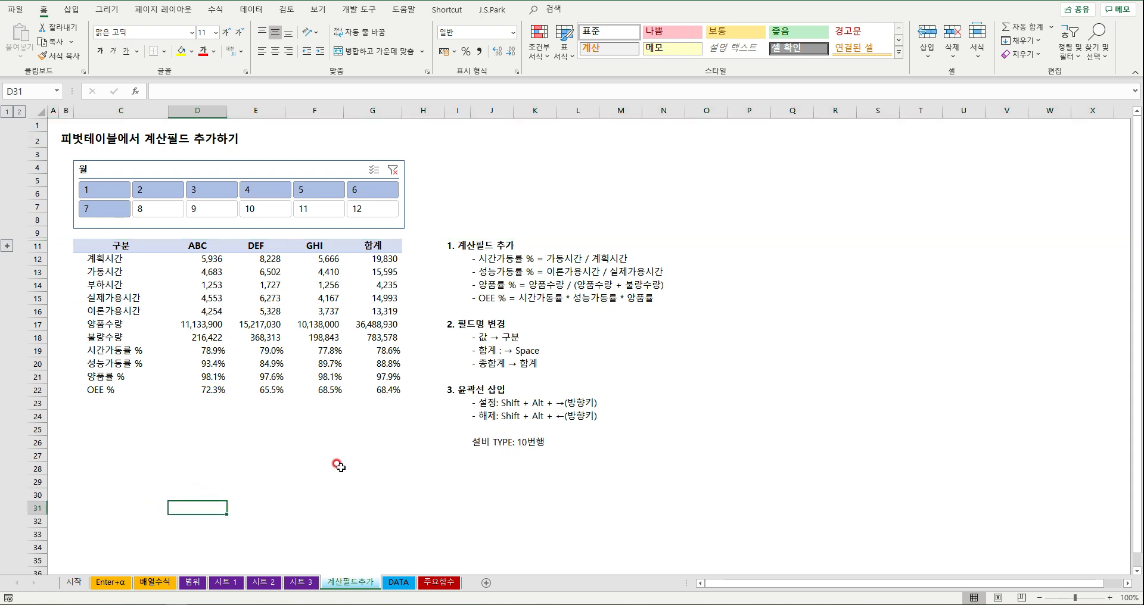
pyautogui.click(485, 415)
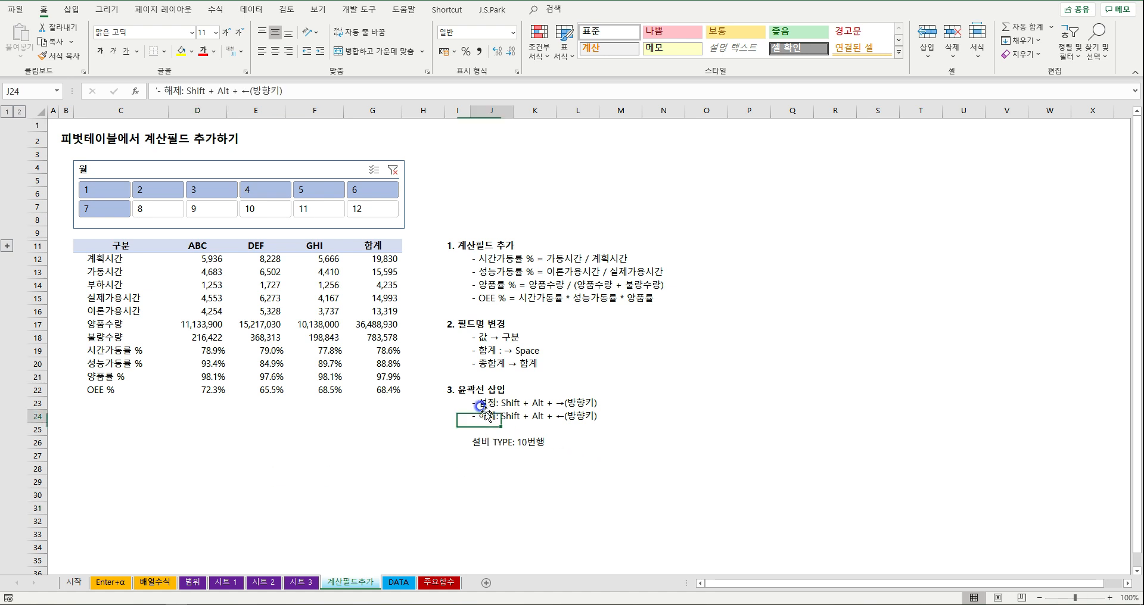
pyautogui.click(497, 442)
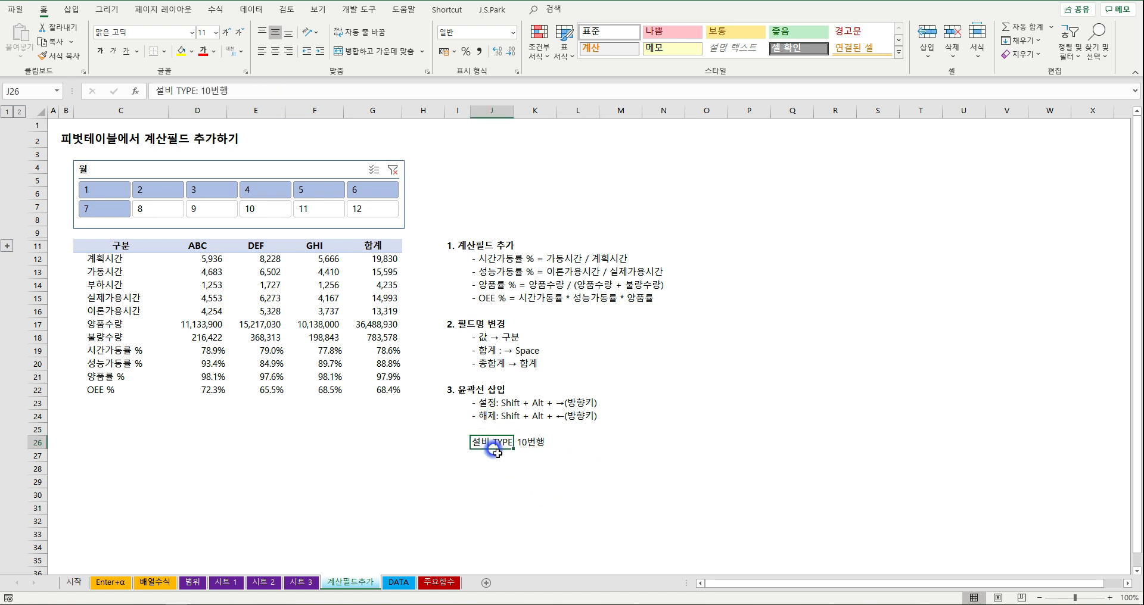
pyautogui.click(37, 233)
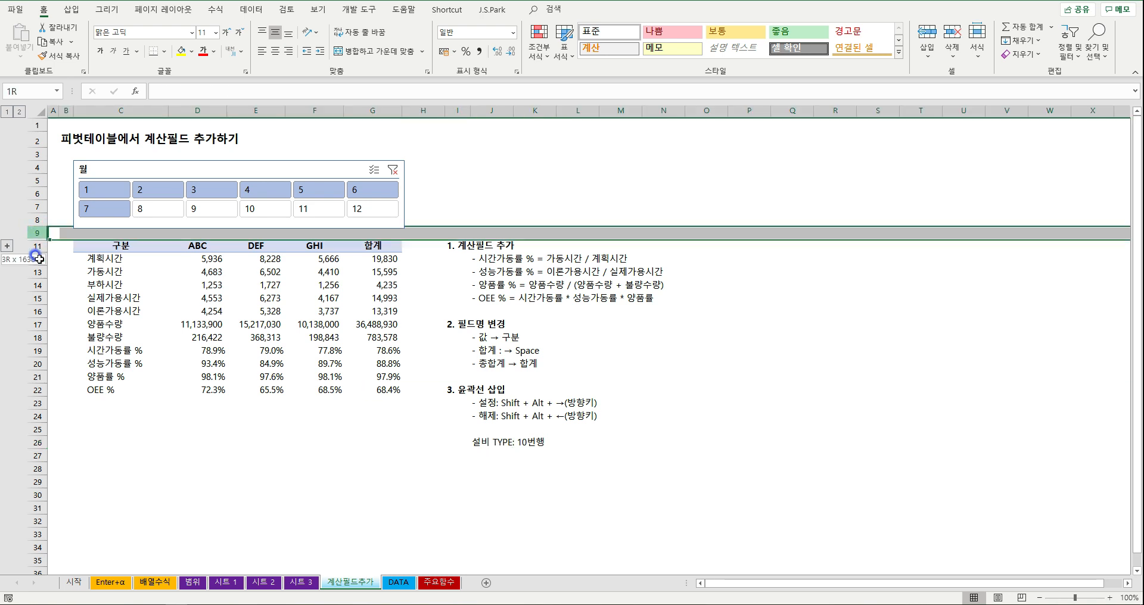
pyautogui.click(508, 444)
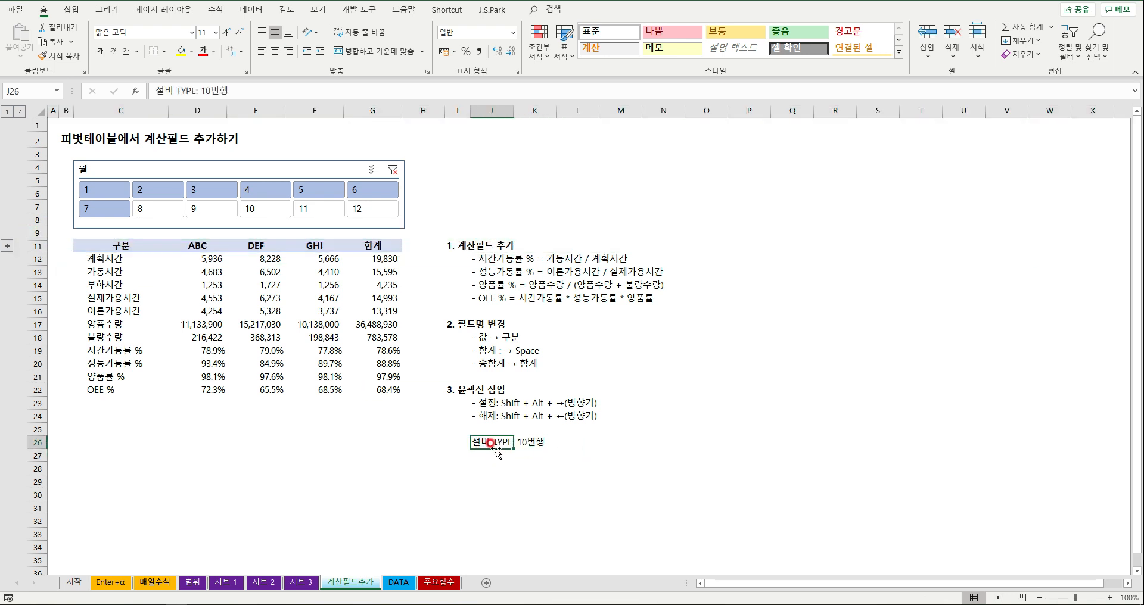
pyautogui.click(602, 469)
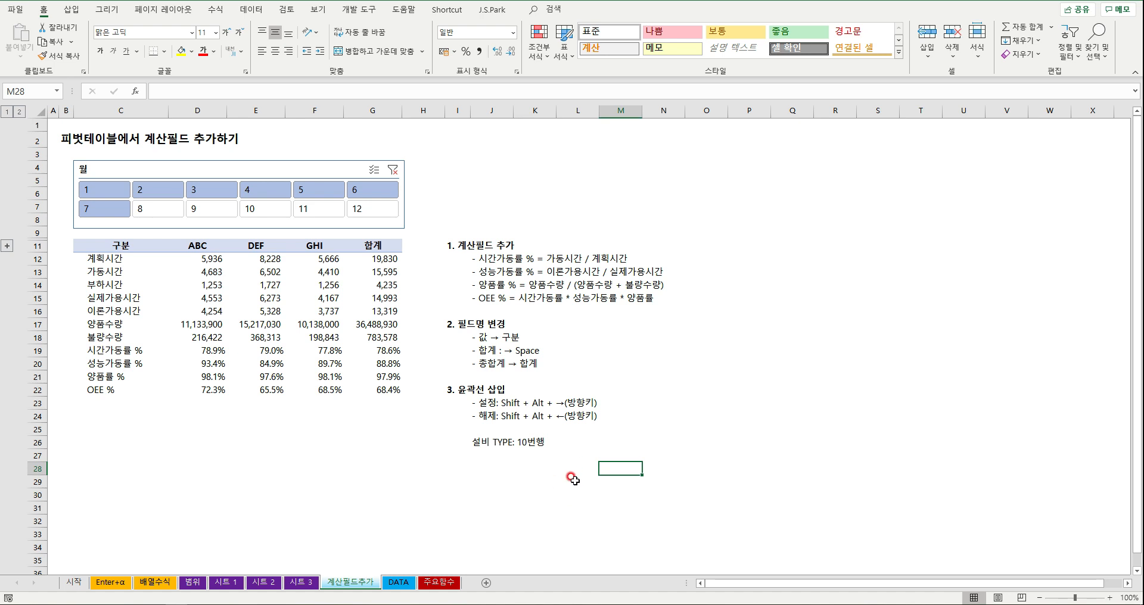
pyautogui.click(628, 175)
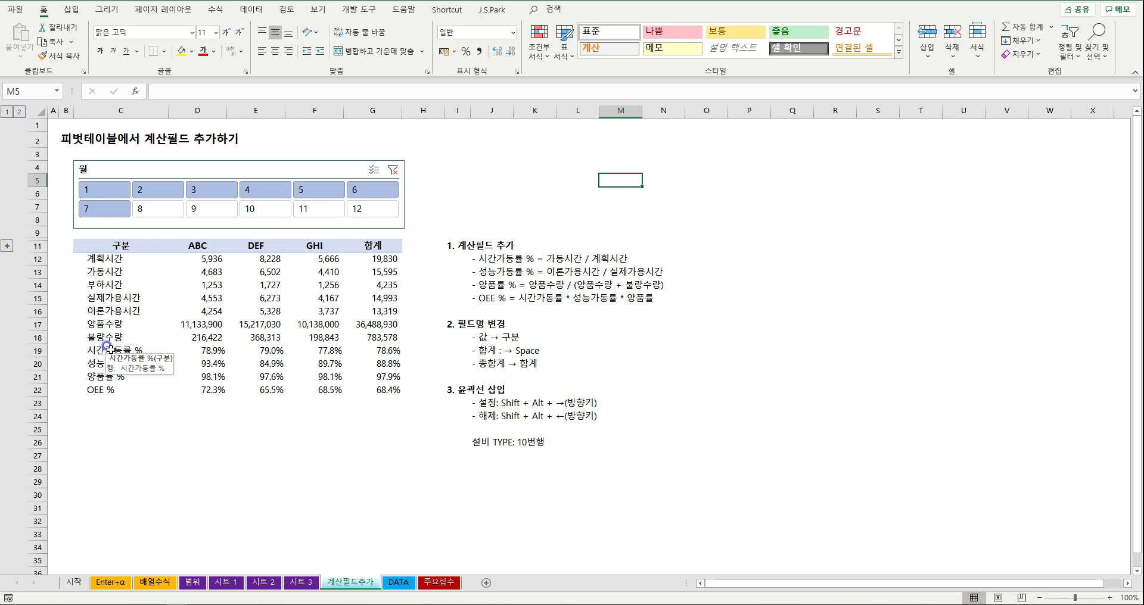
# Select the pivot rows 시간가동률 % through OEE % in C19:G22 to review the calculated fields, and clear the selection
pyautogui.moveTo(111, 350); pyautogui.dragTo(388, 396)
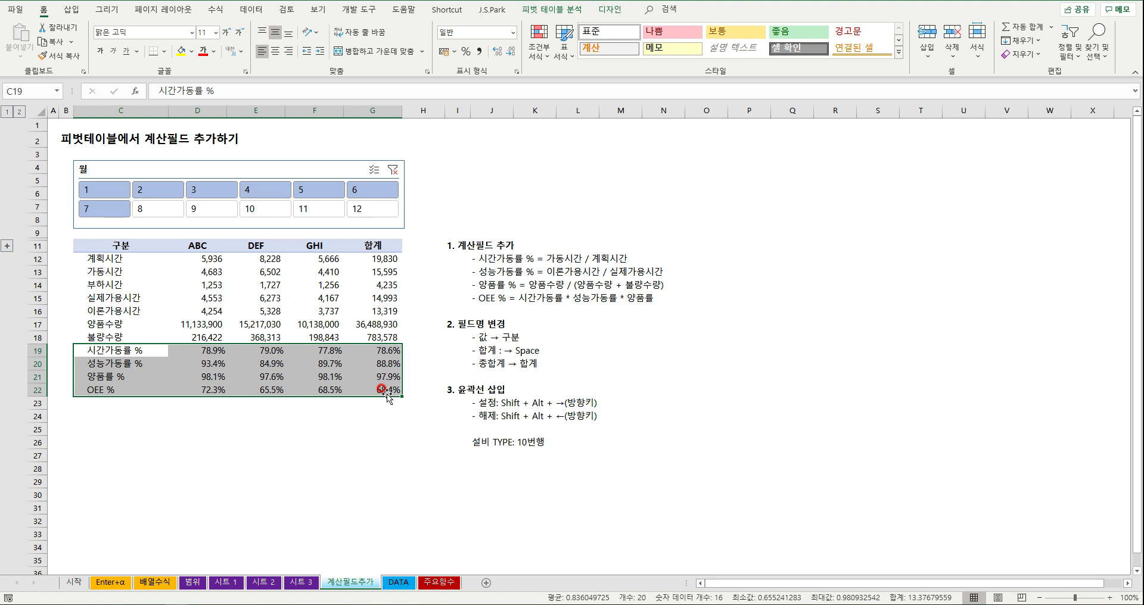
pyautogui.click(524, 206)
pyautogui.click(503, 168)
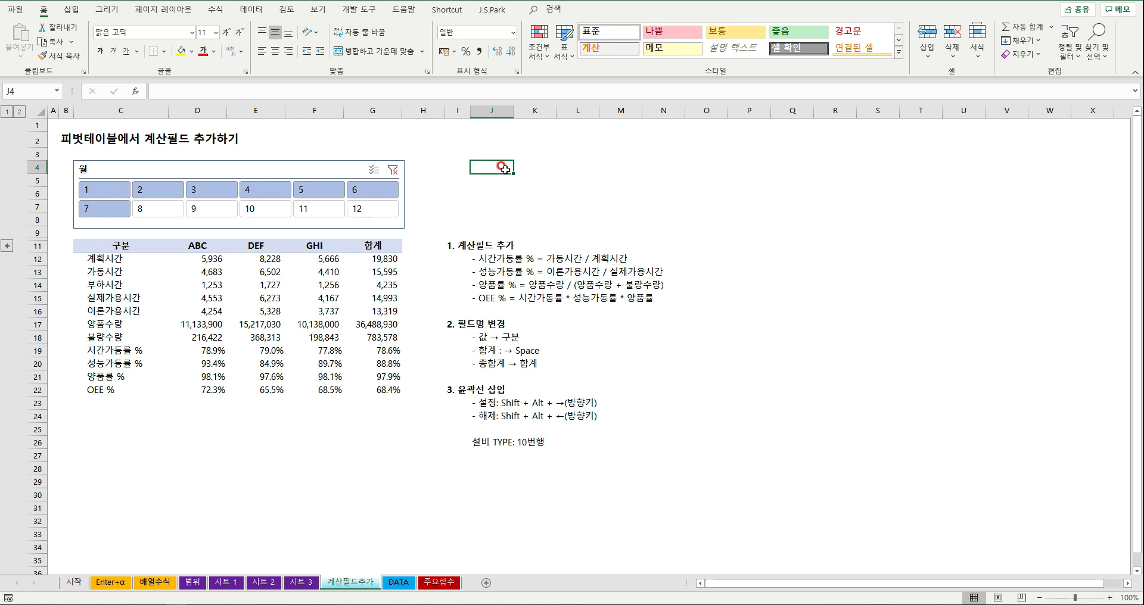
pyautogui.click(453, 156)
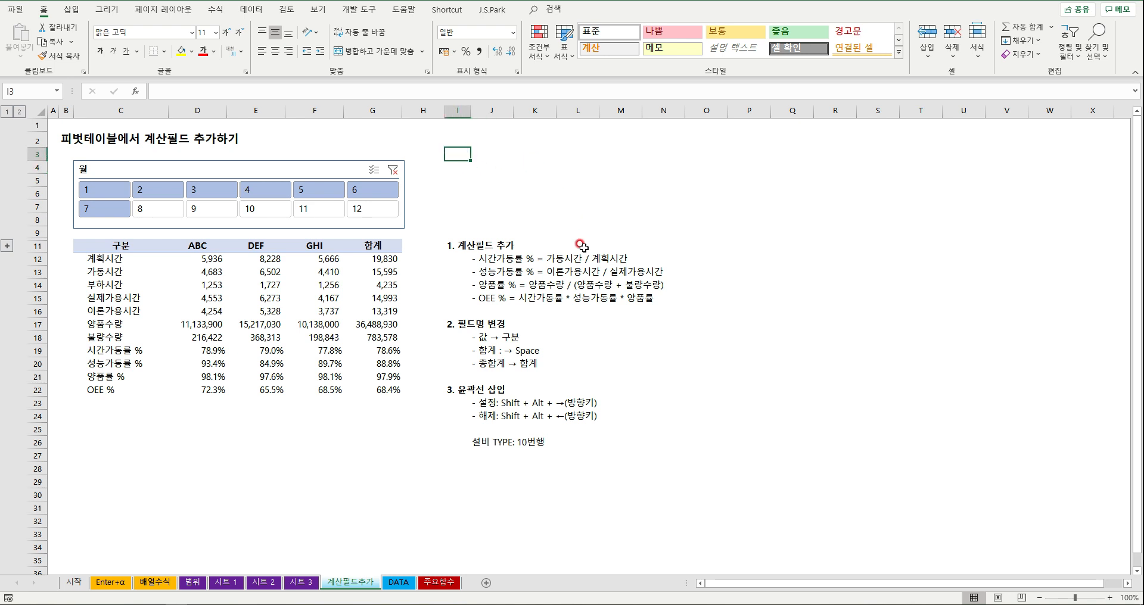